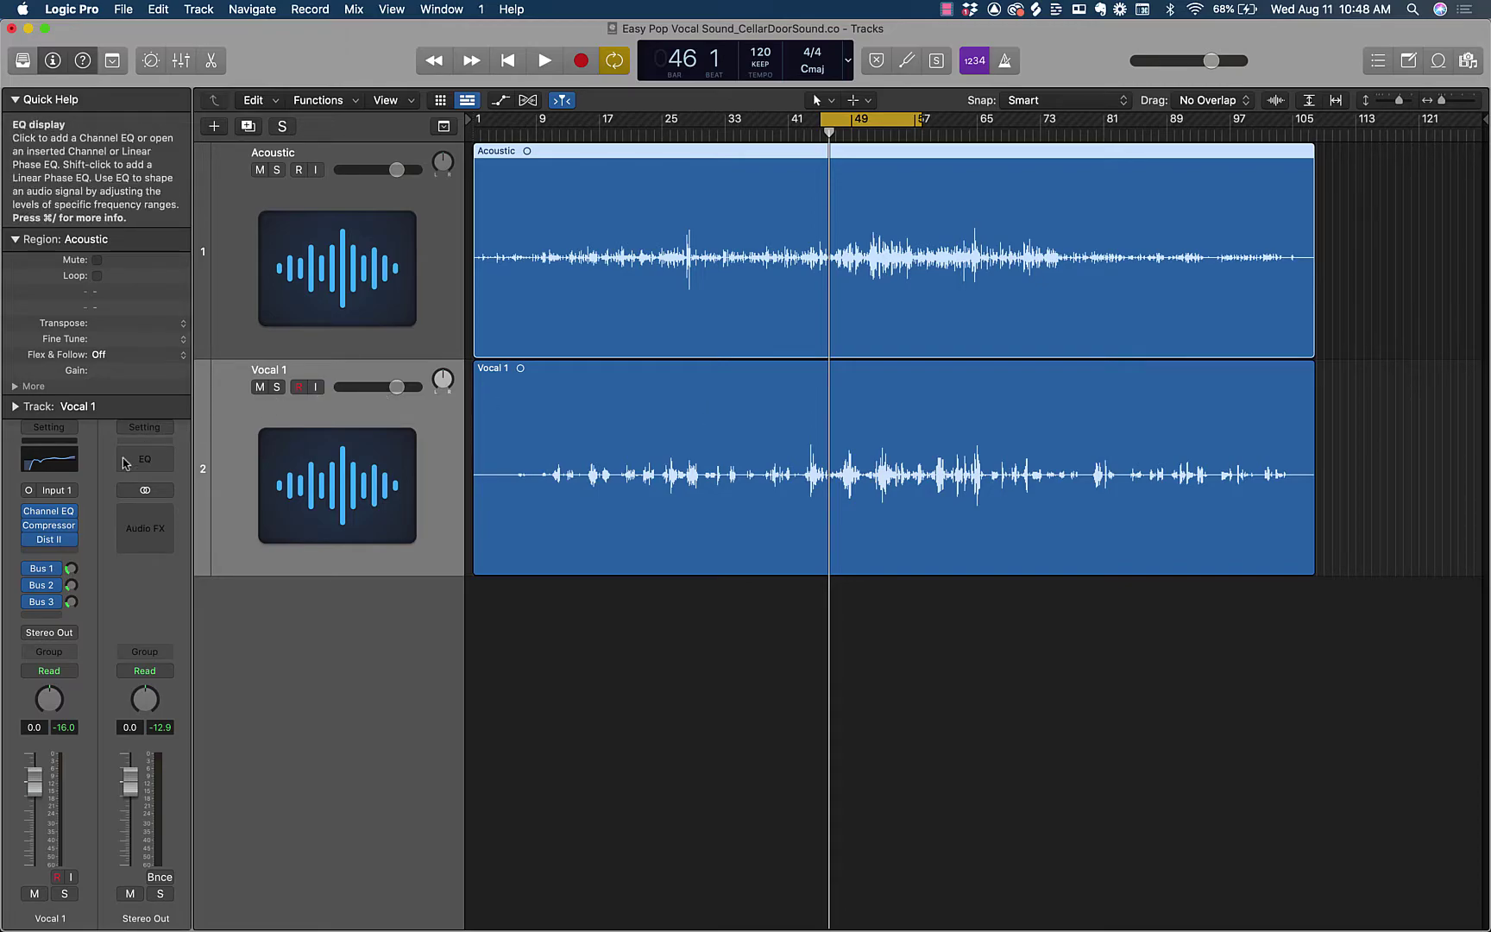
Step: Play the song briefly with the listening volume raised, then stop it
mouse_move(73, 541)
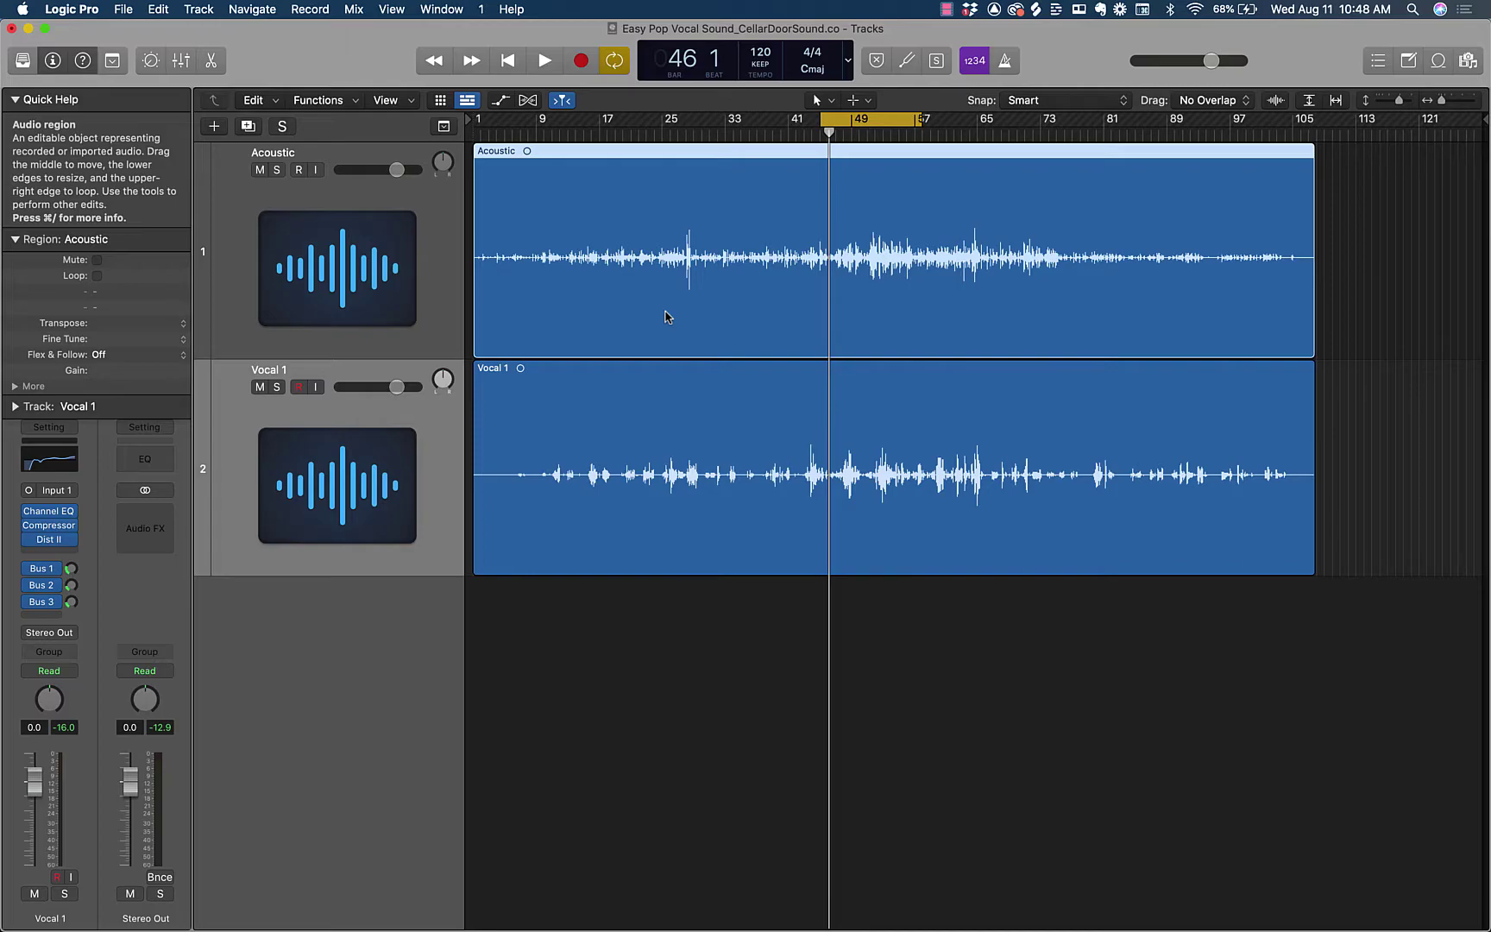
key(space)
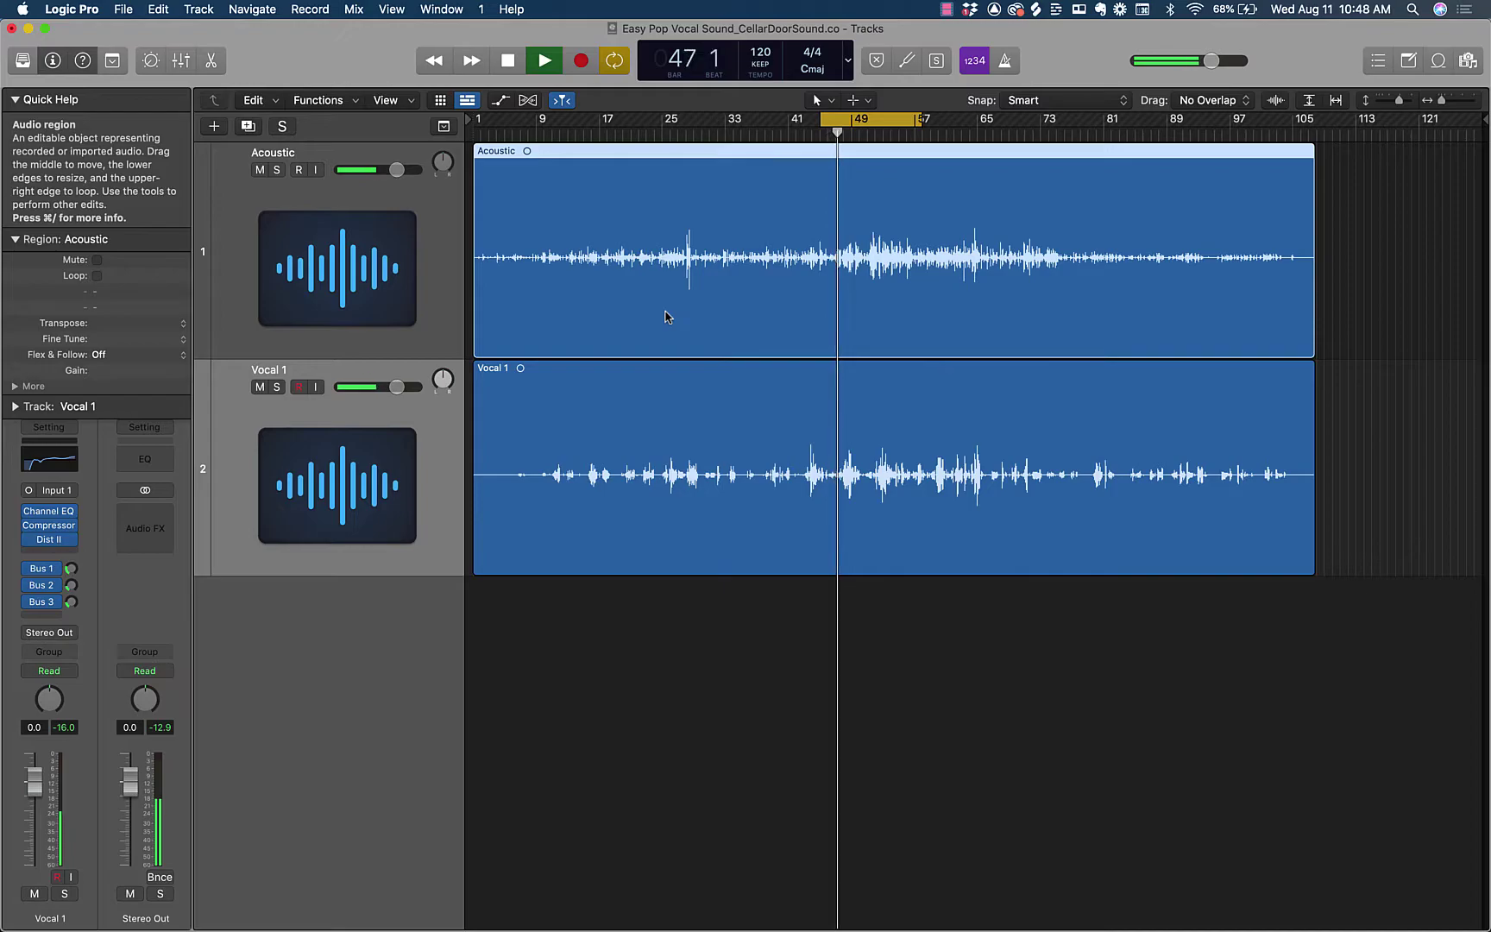
key(XF86AudioRaiseVolume)
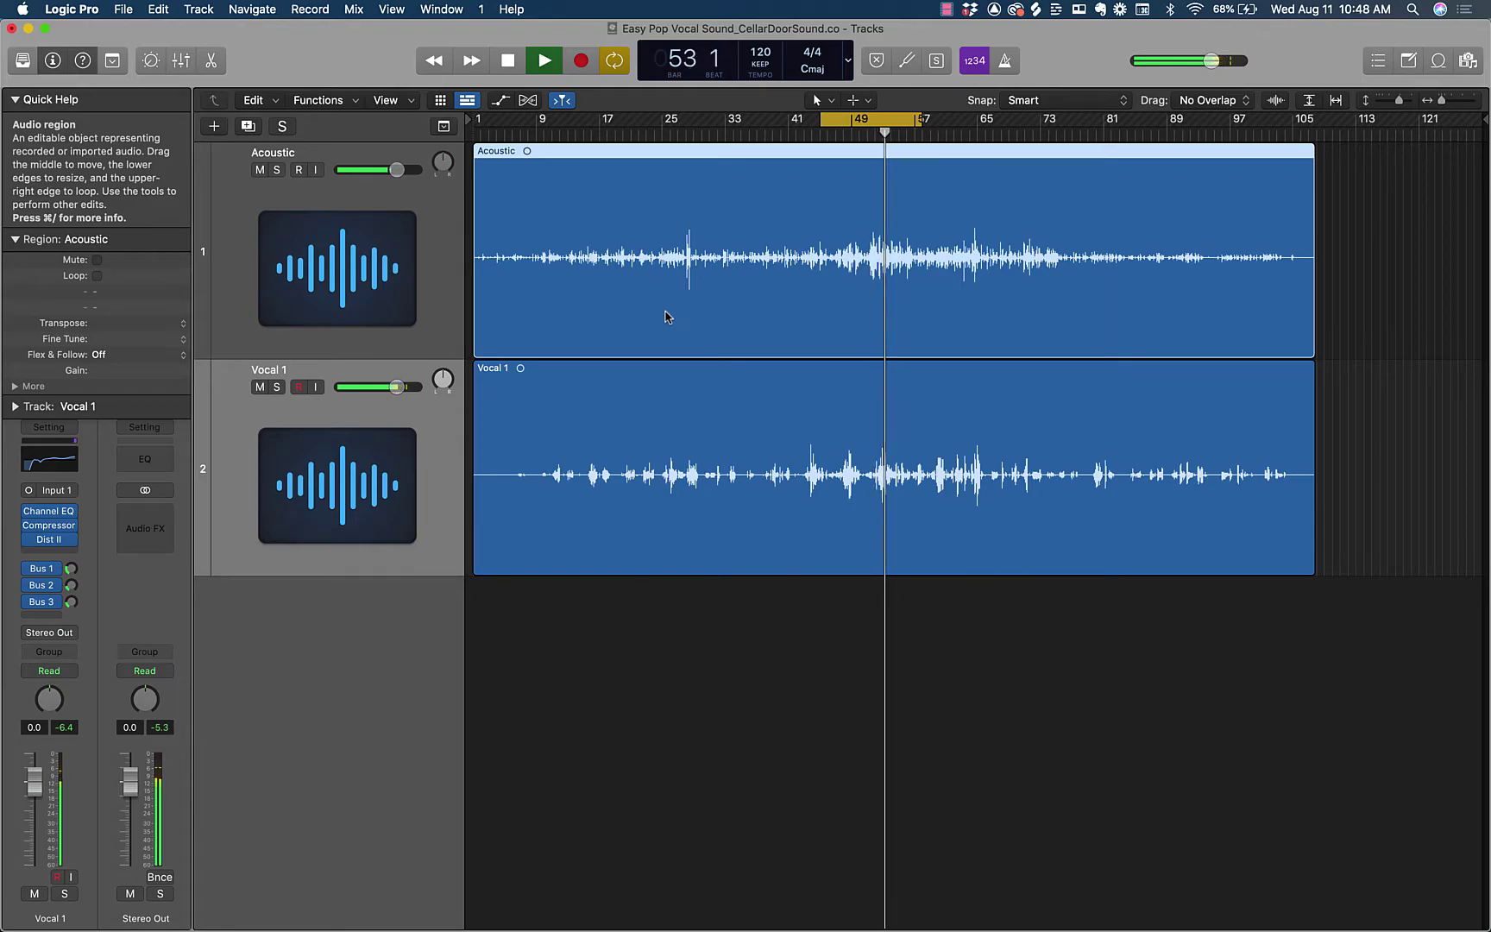
key(space)
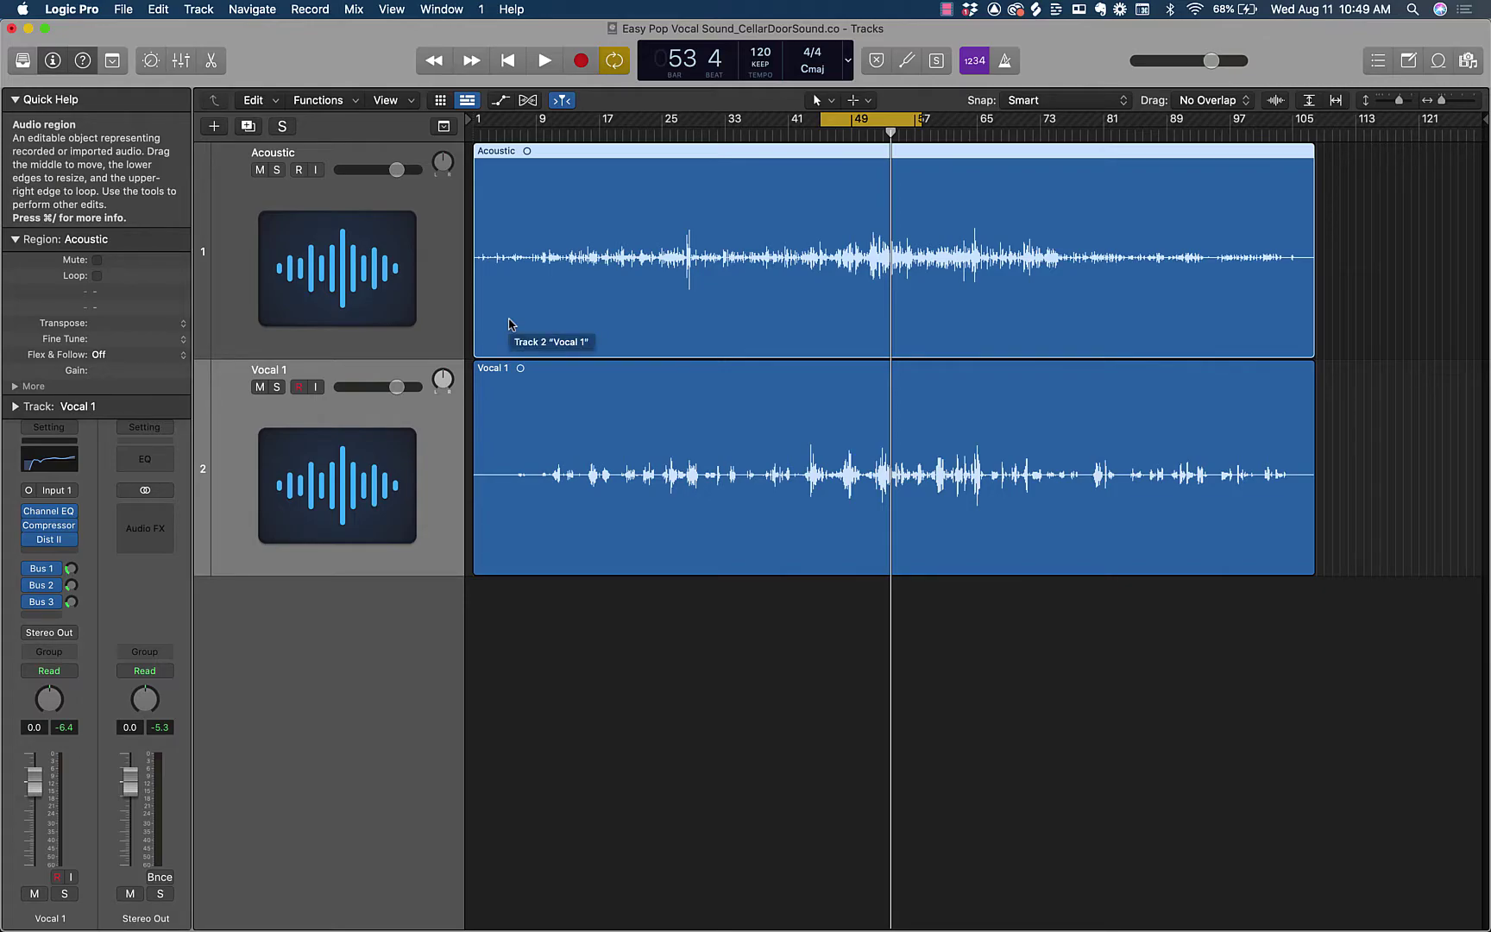
Step: Select the Vocal 1 track and its region and show the mixer
click(328, 324)
key(Down)
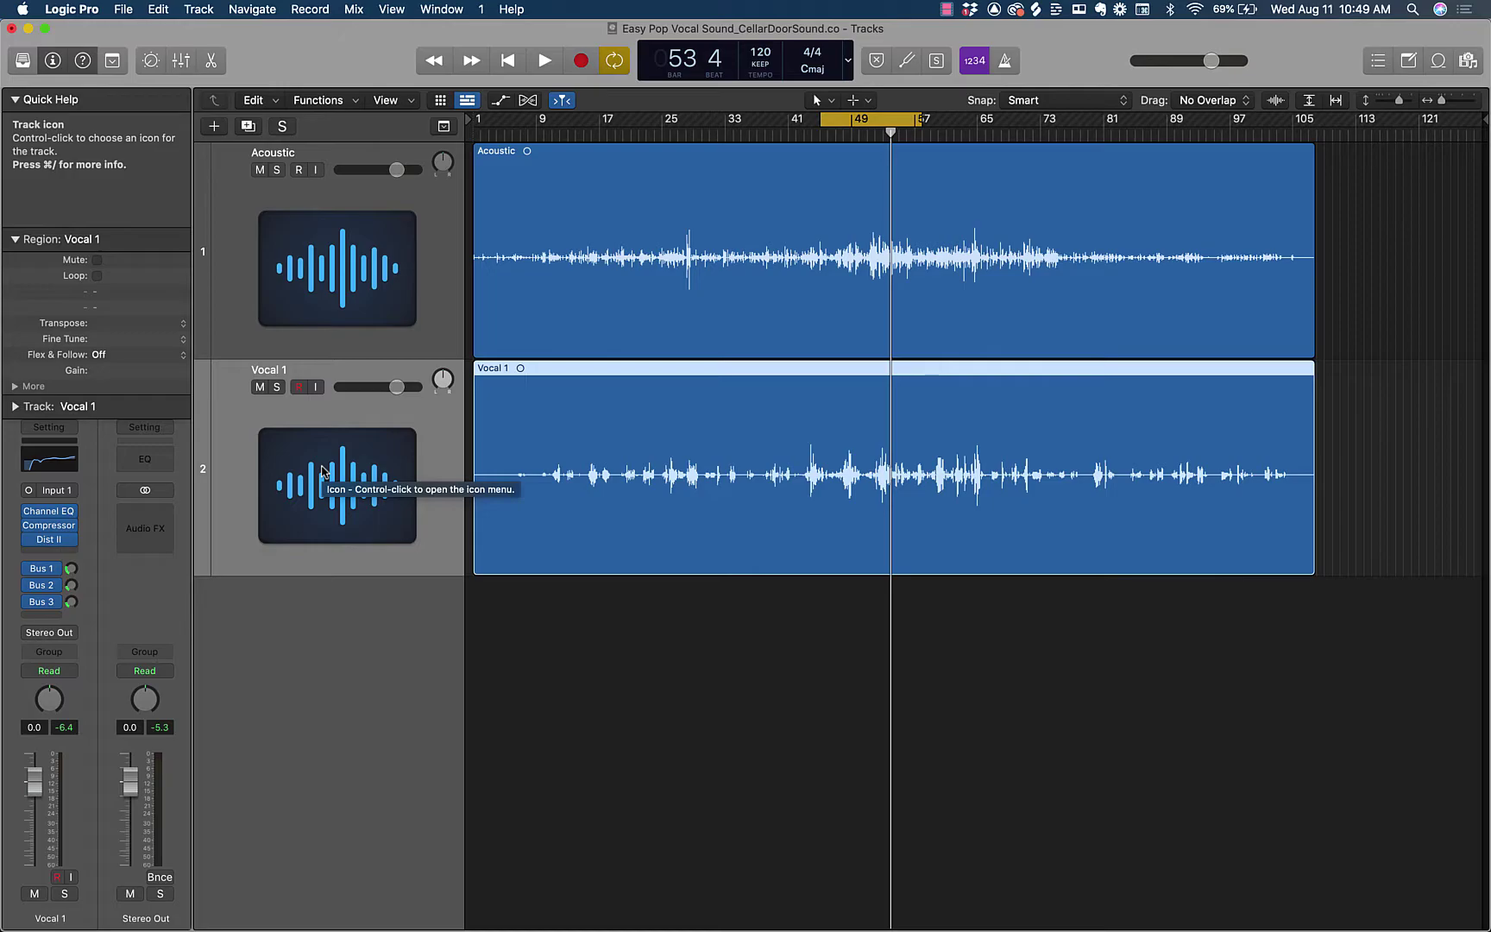
click(180, 61)
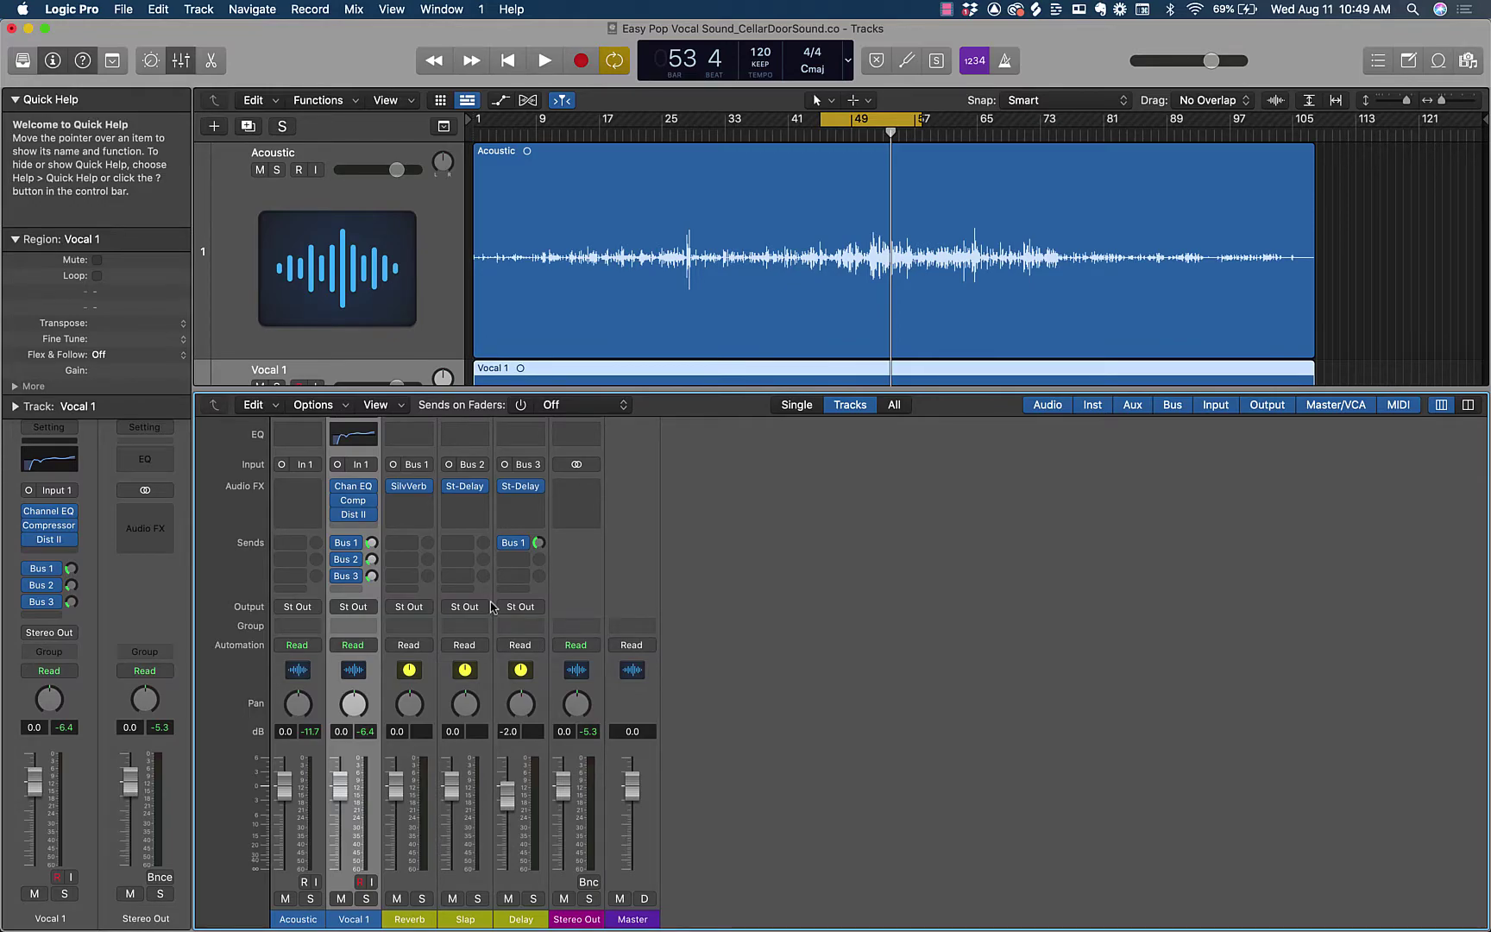
Step: Solo Vocal 1 and pull the Delay aux fader down to -3.1 dB
scroll(293, 328, down, 2)
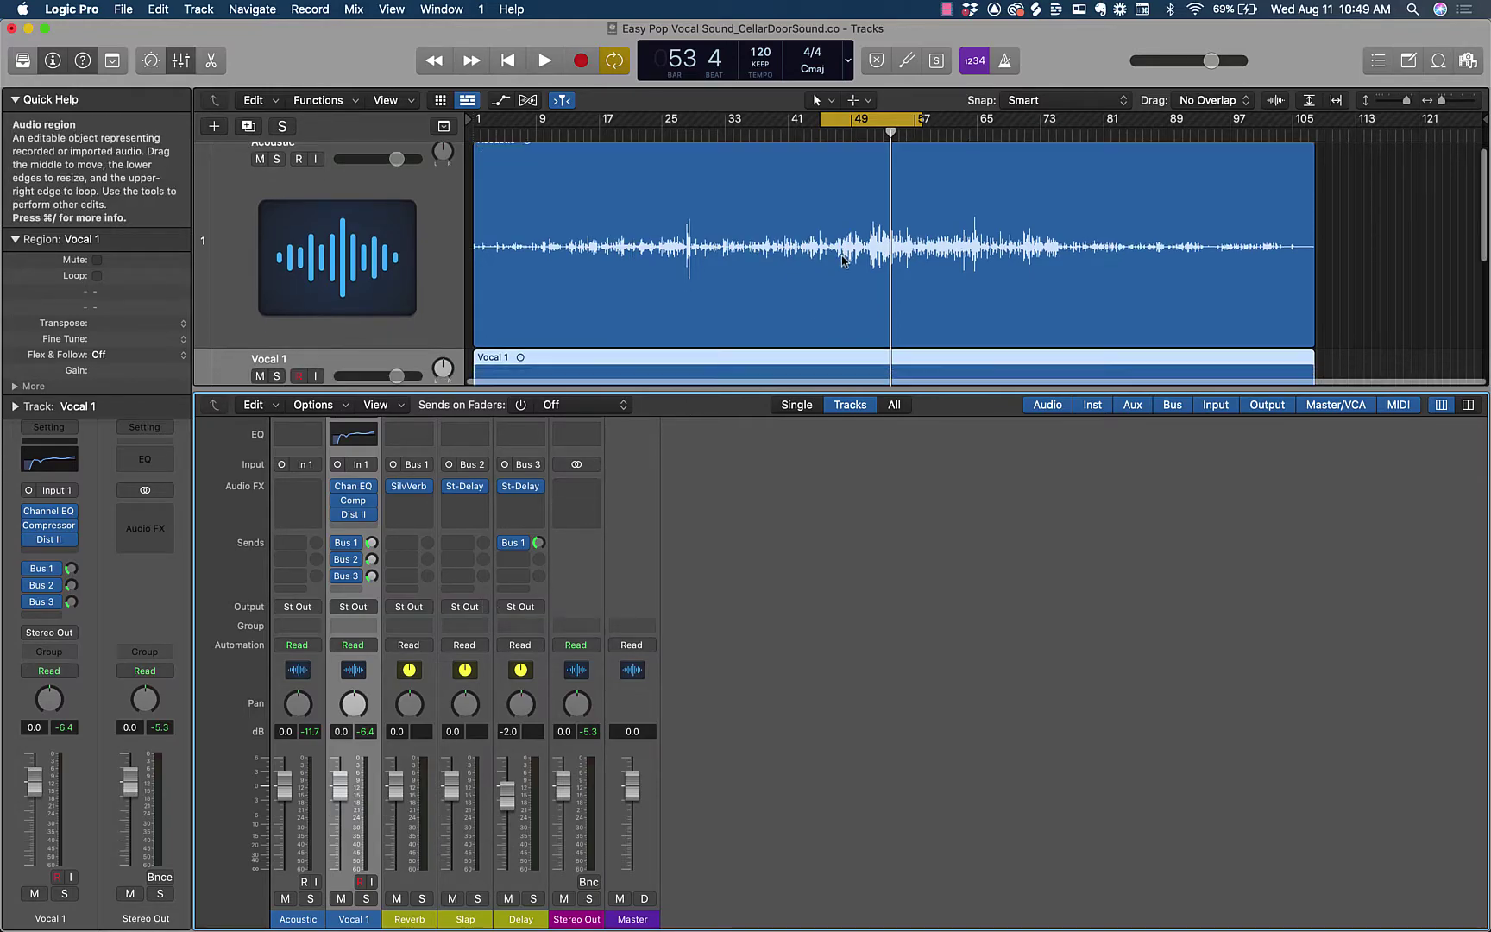
key(ctrl+s)
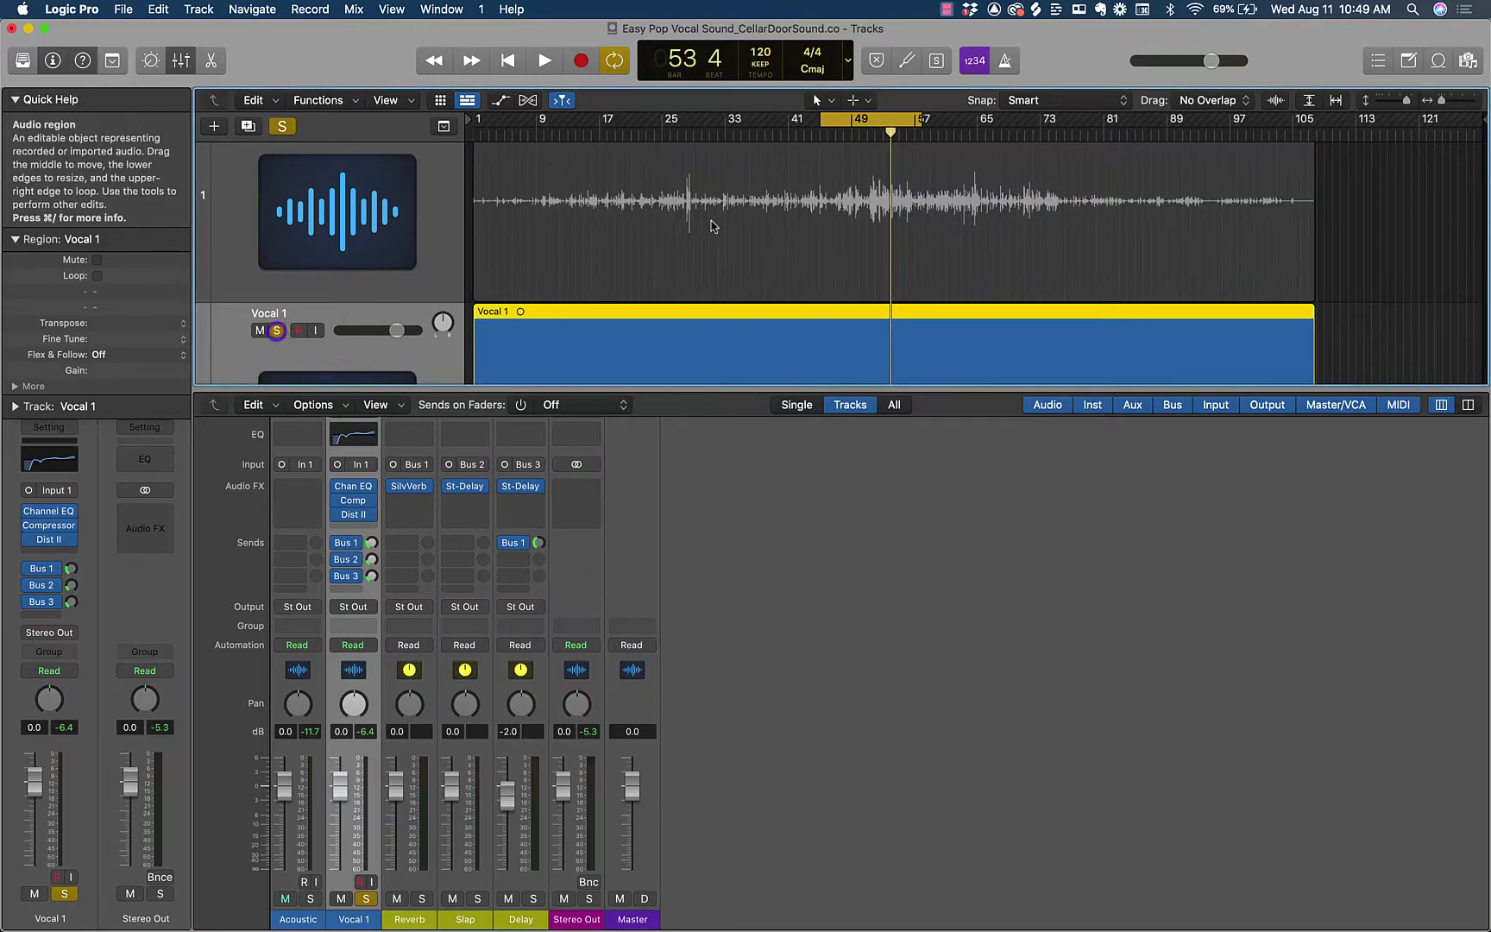
scroll(824, 225, down, 3)
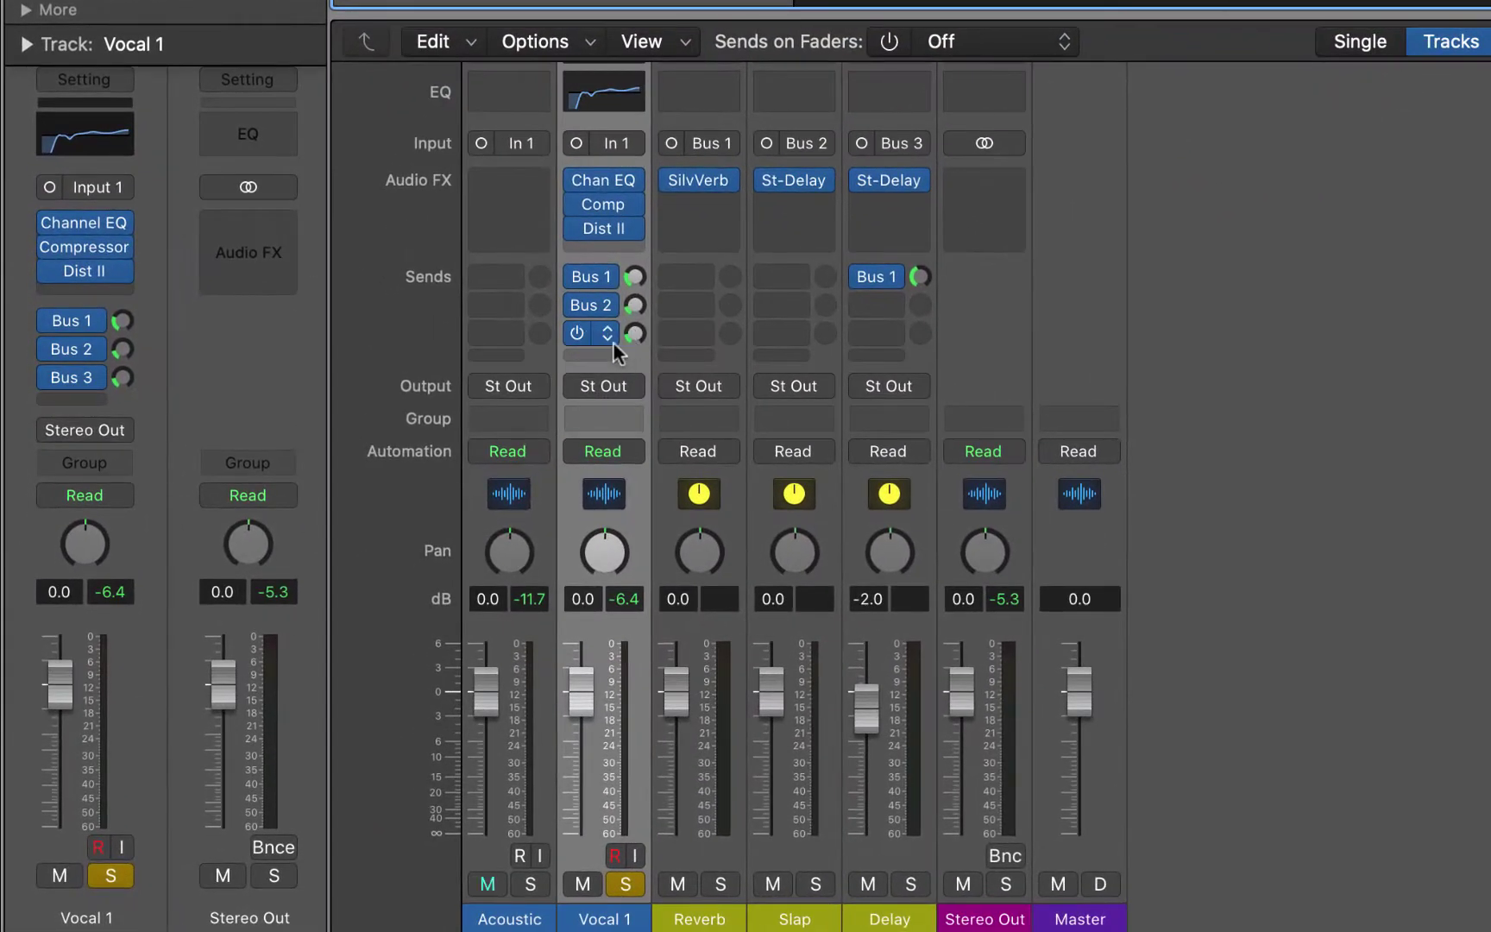
mouse_move(598, 347)
mouse_move(796, 306)
drag(861, 702, 861, 716)
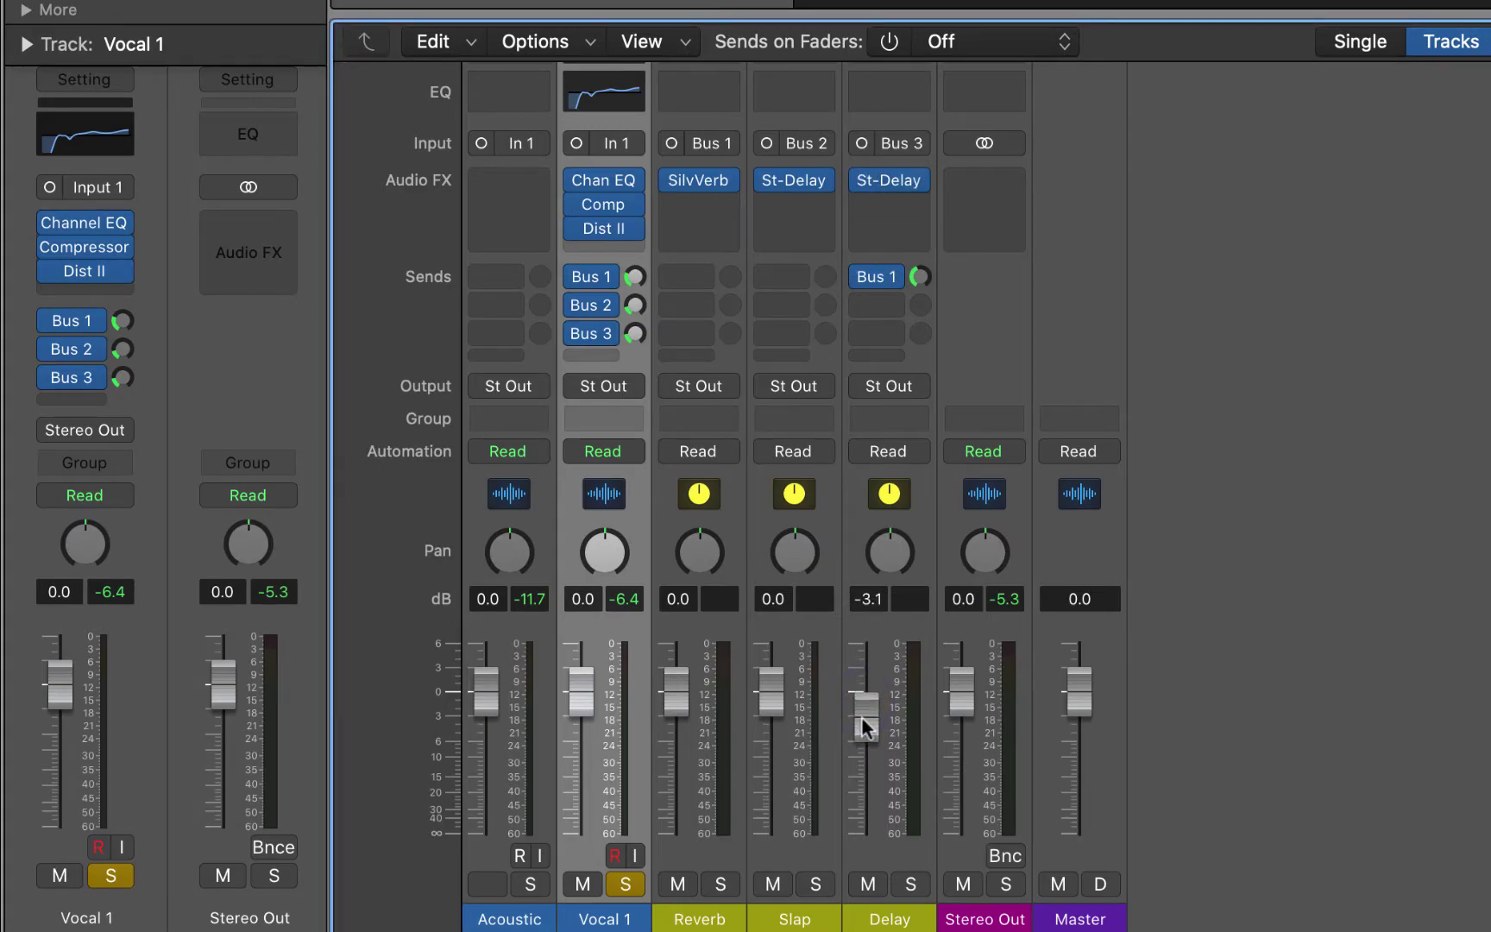
Step: Add a Vocal 1 send to Bus 4 and set its level to 0 dB
click(609, 353)
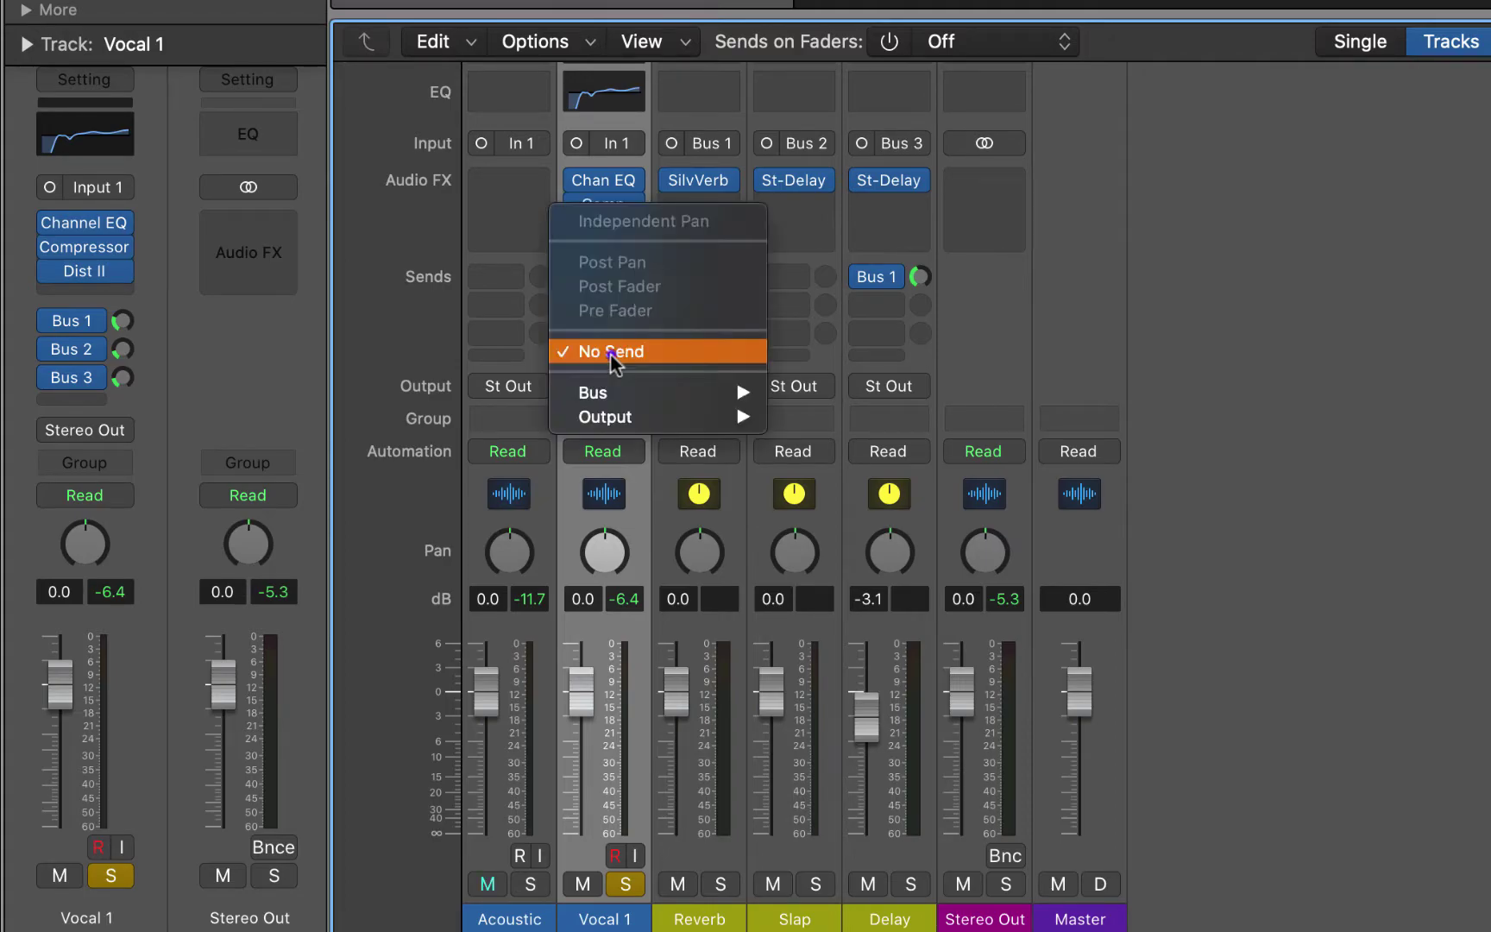
mouse_move(648, 391)
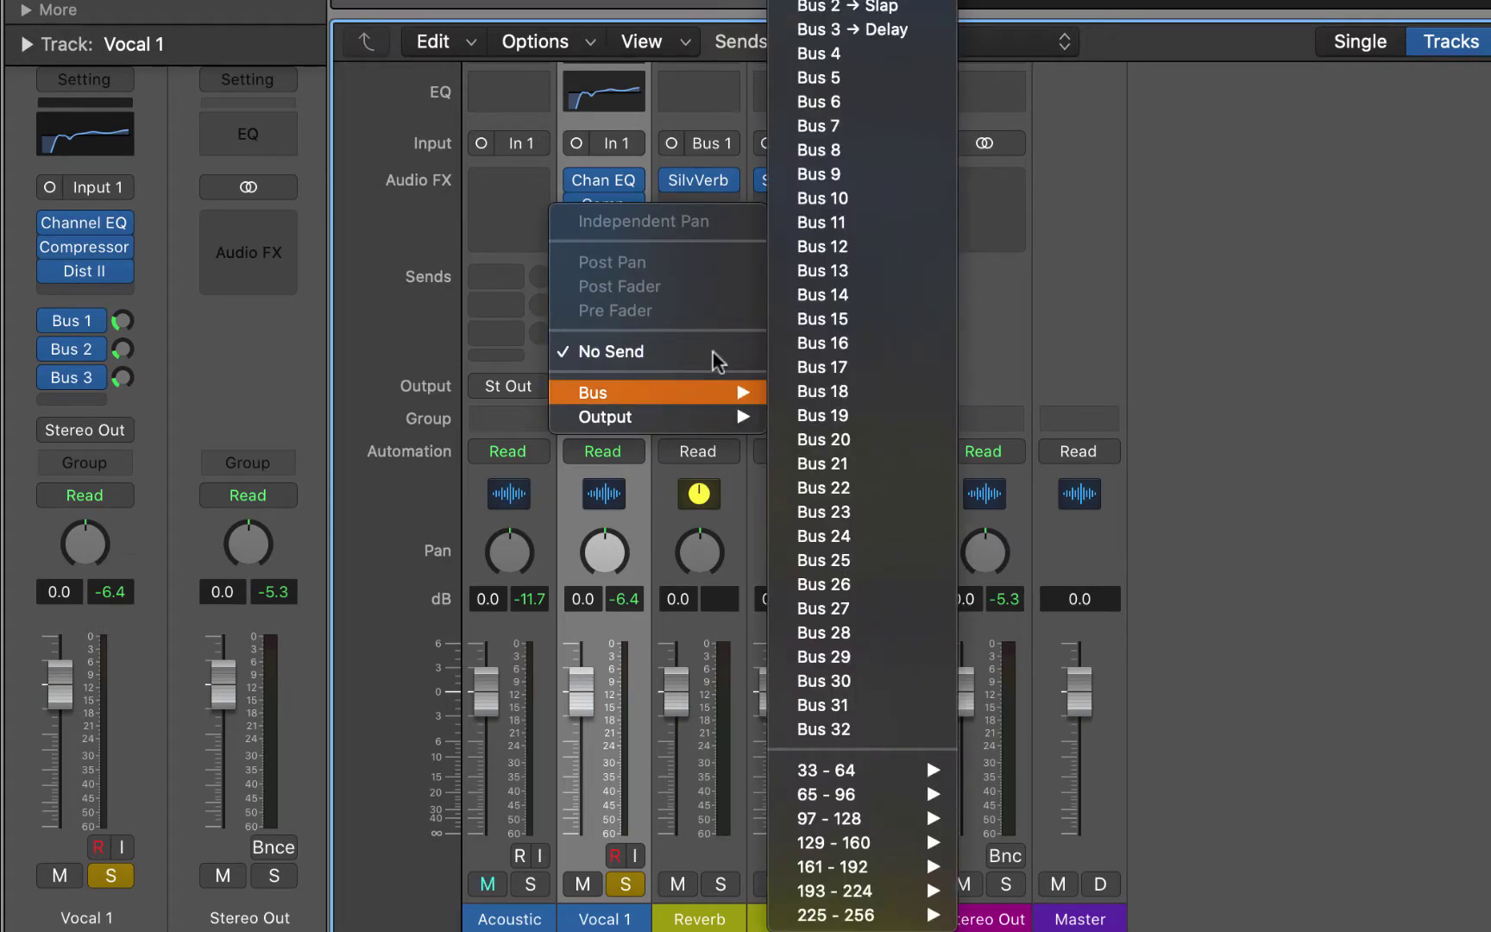
click(833, 57)
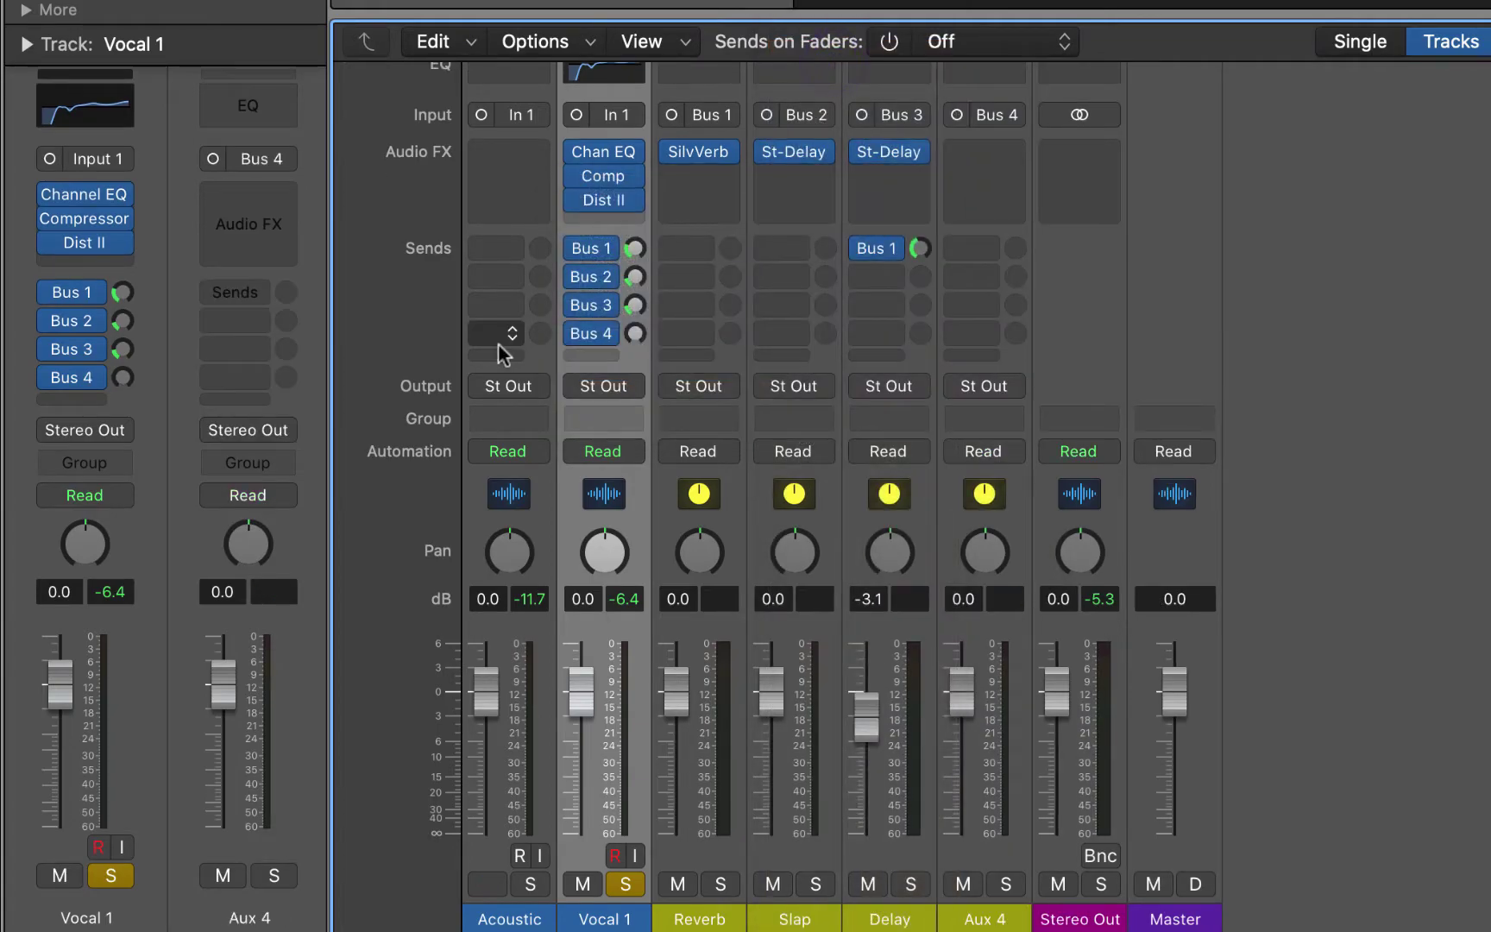
alt+click(636, 335)
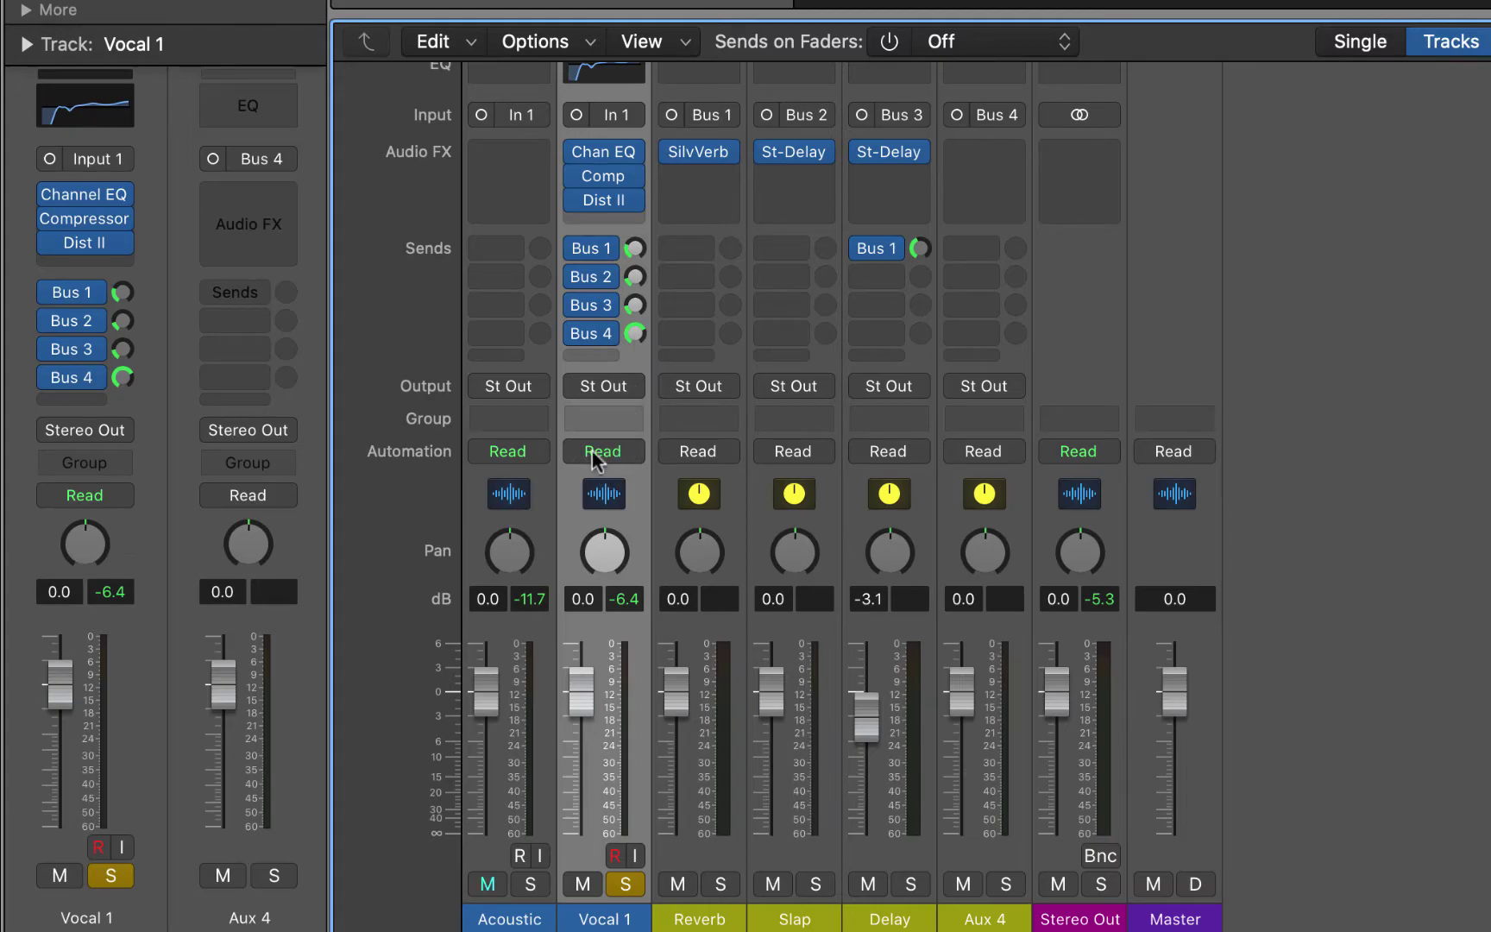
mouse_move(593, 335)
Step: Rename the new Aux 4 channel to 'Para Vox'
double_click(975, 919)
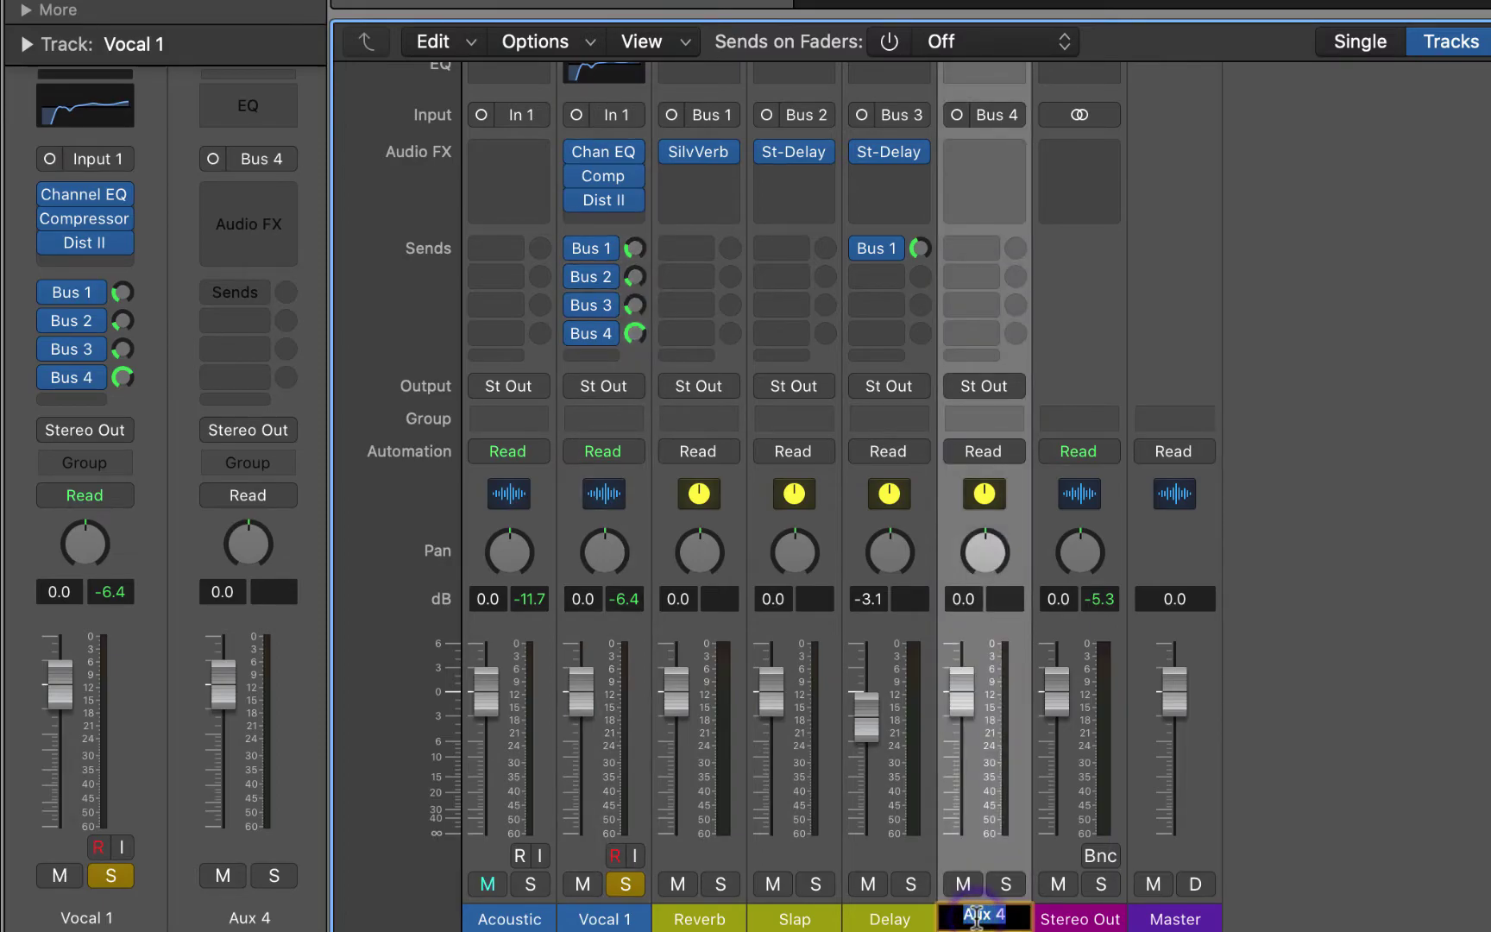
text(Para Vox)
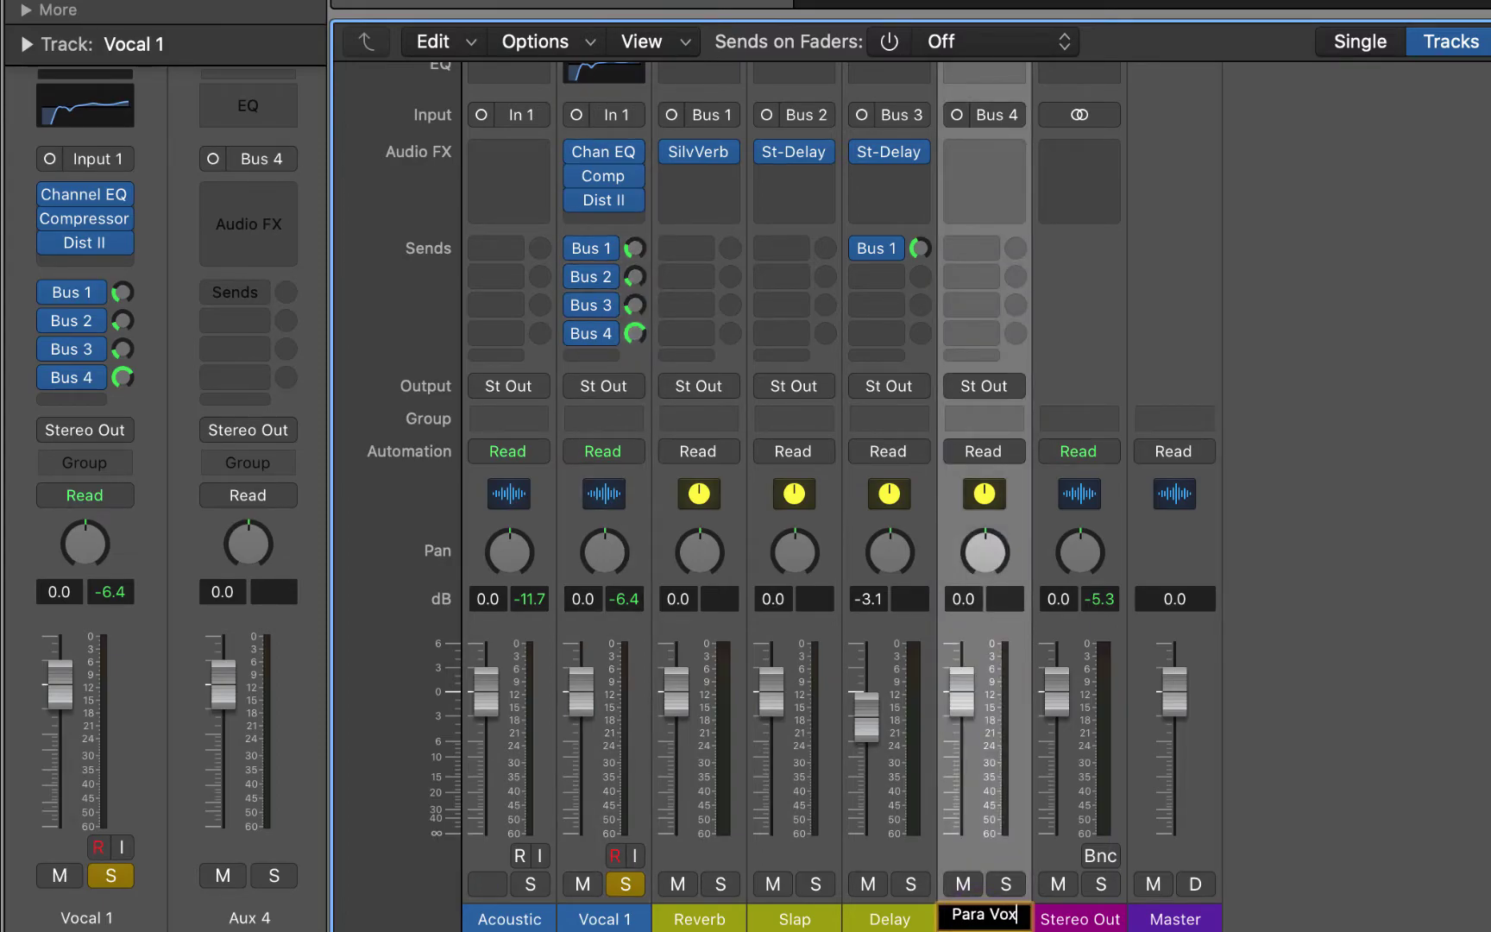
key(Return)
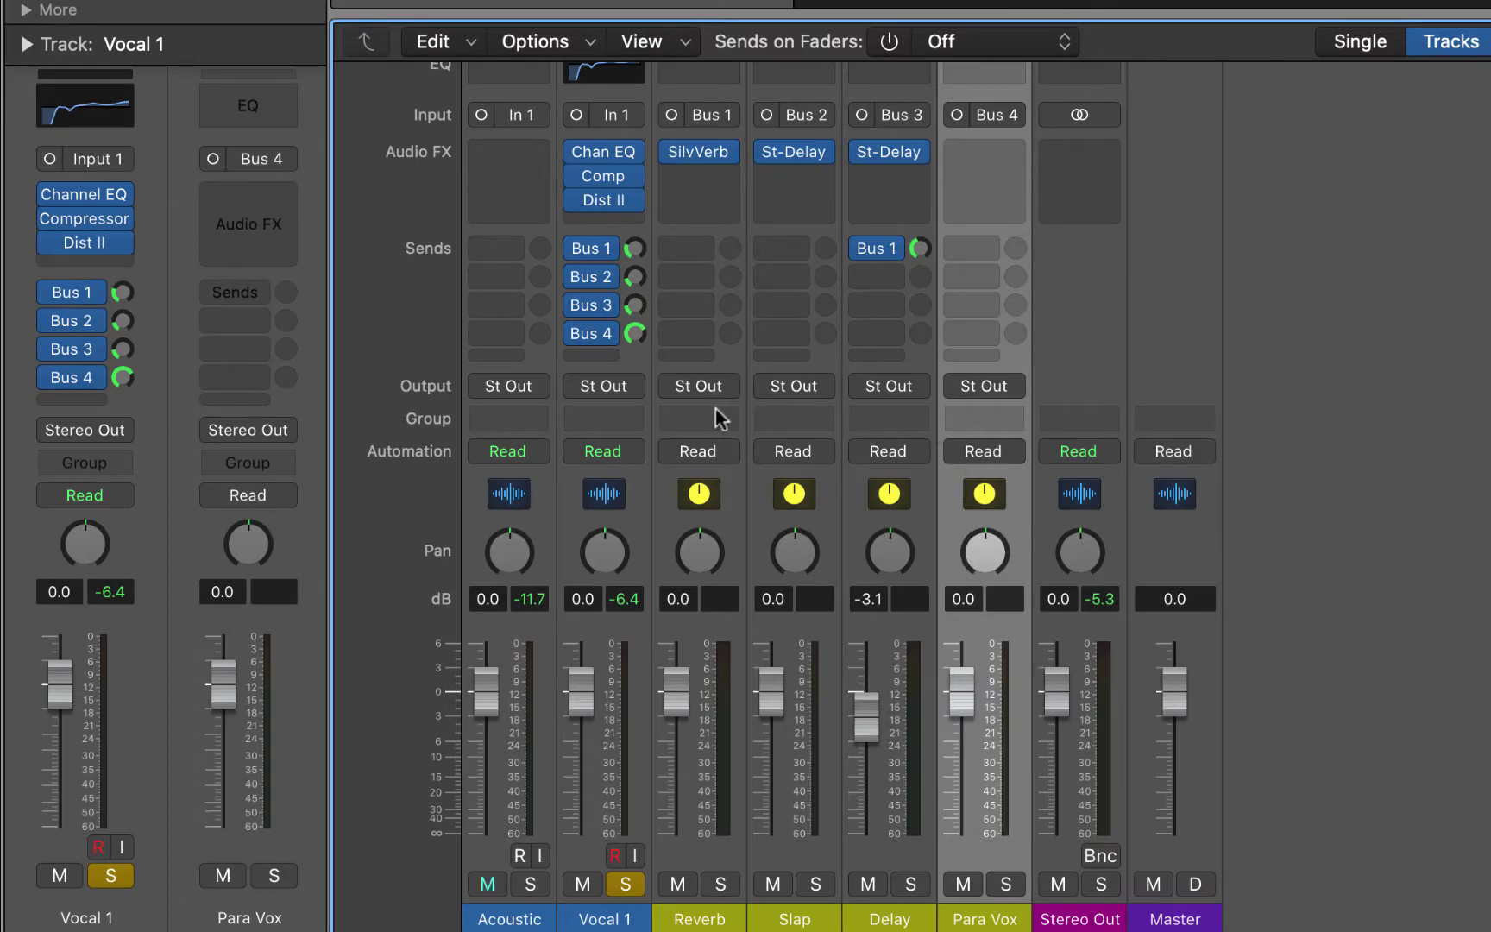
Step: Route Vocal 1's output to Bus 5
click(605, 387)
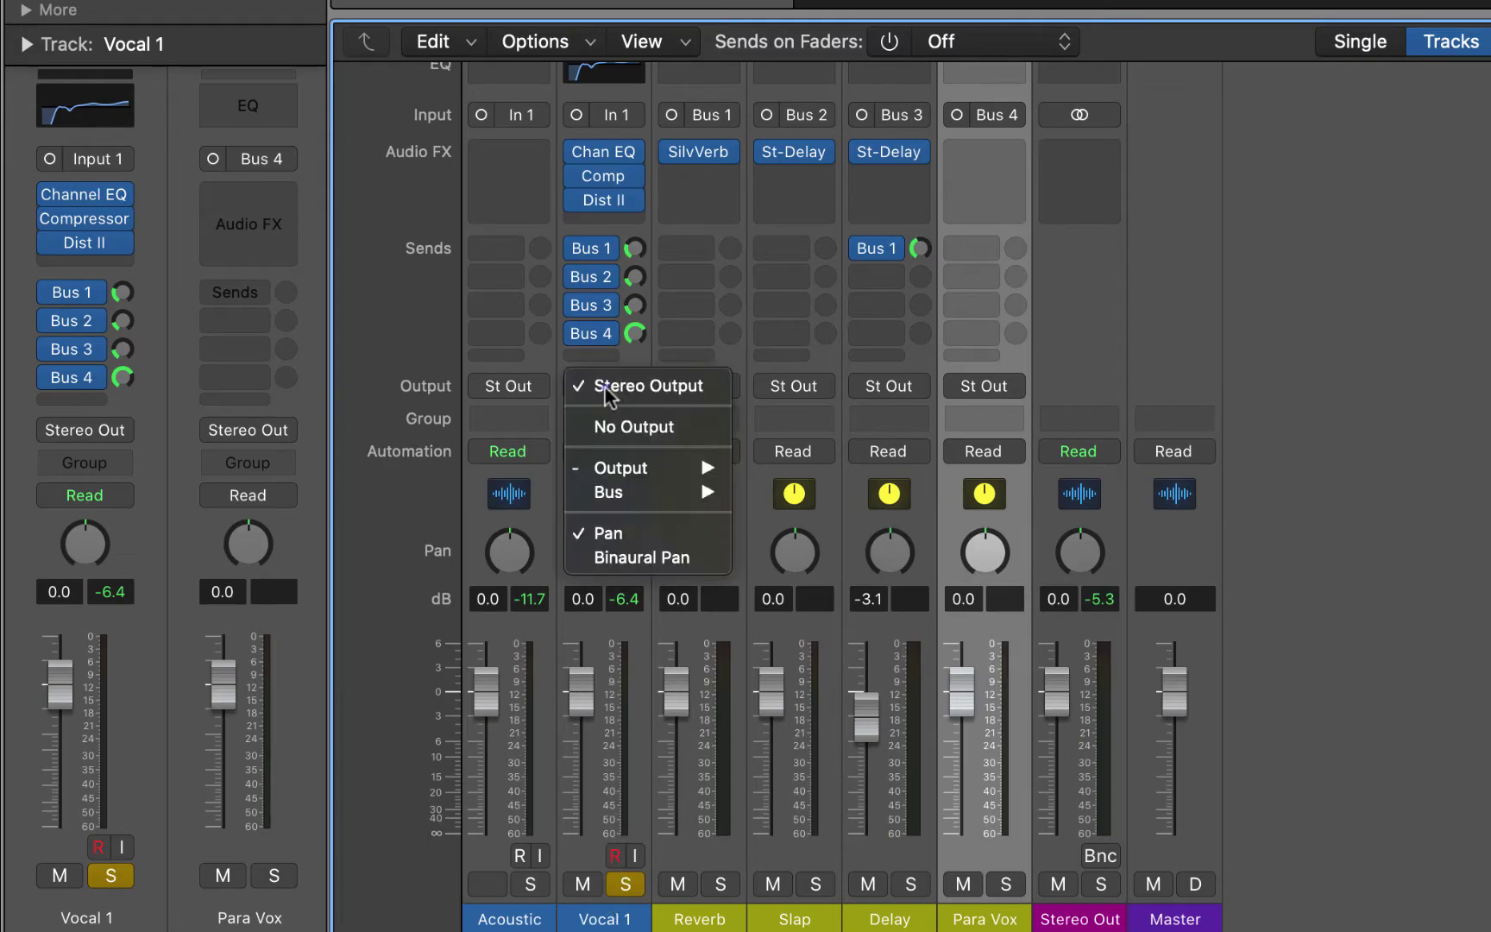
mouse_move(633, 490)
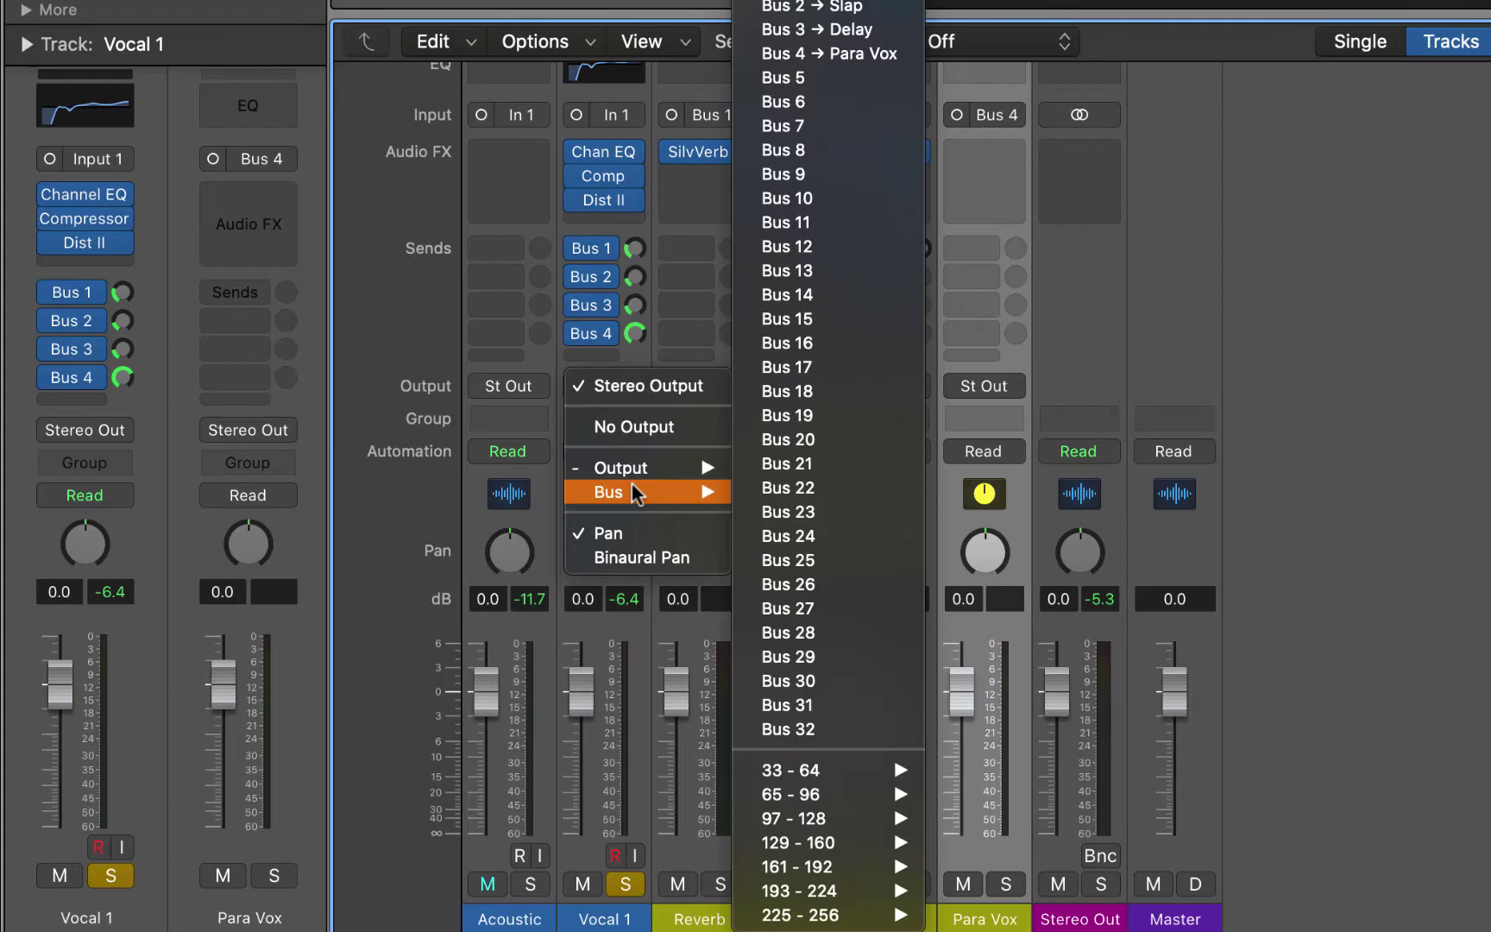
click(826, 78)
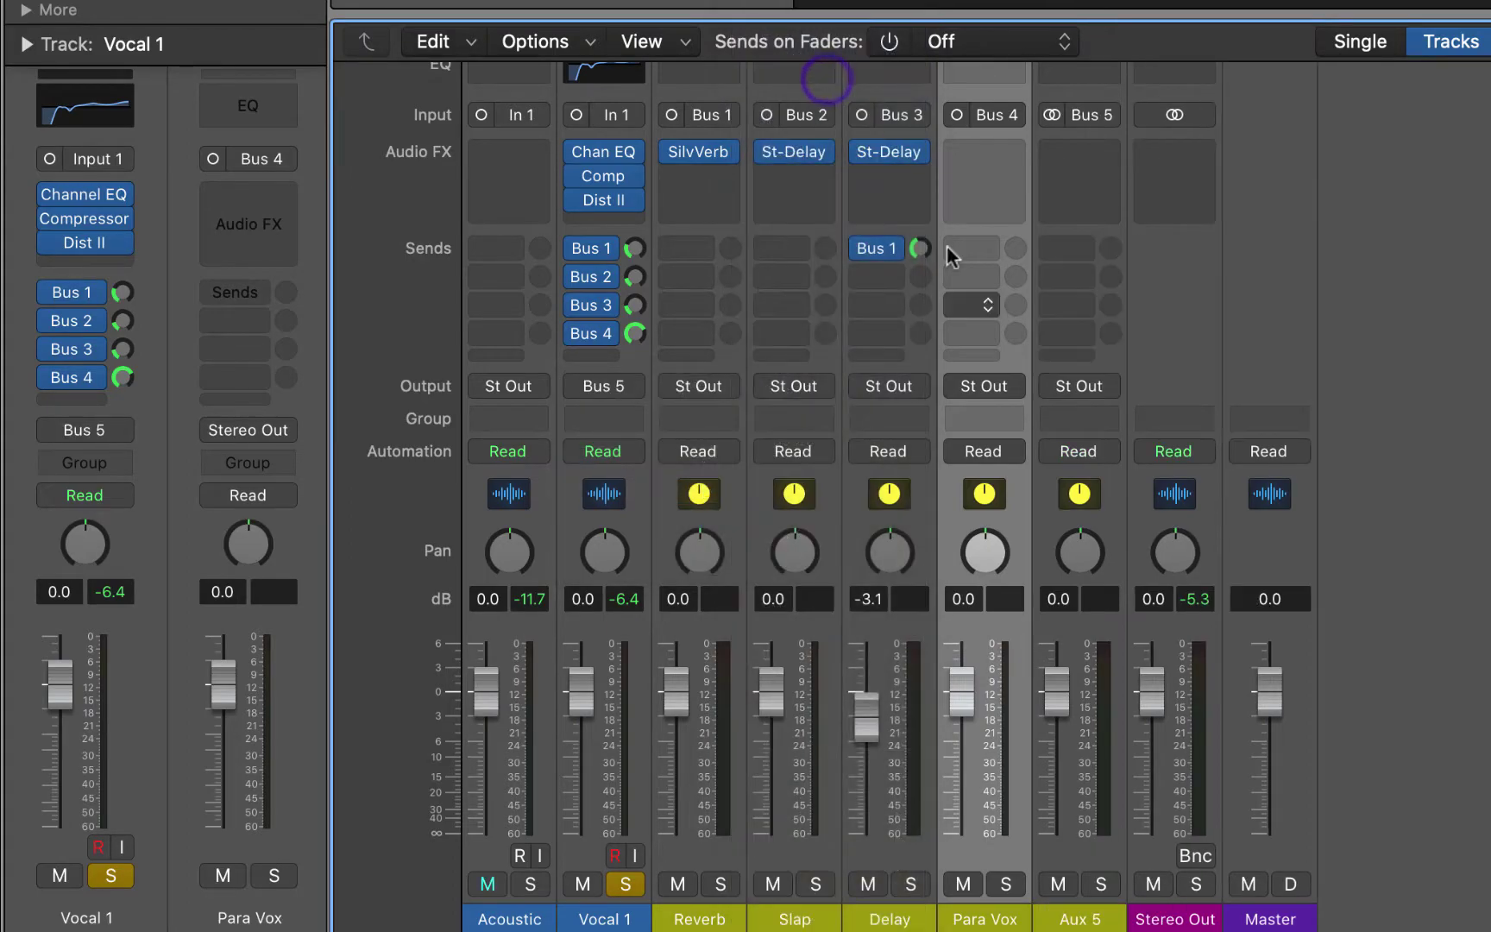
Step: Rename the new Aux 5 channel to 'Combined V'
double_click(1074, 919)
text(Com)
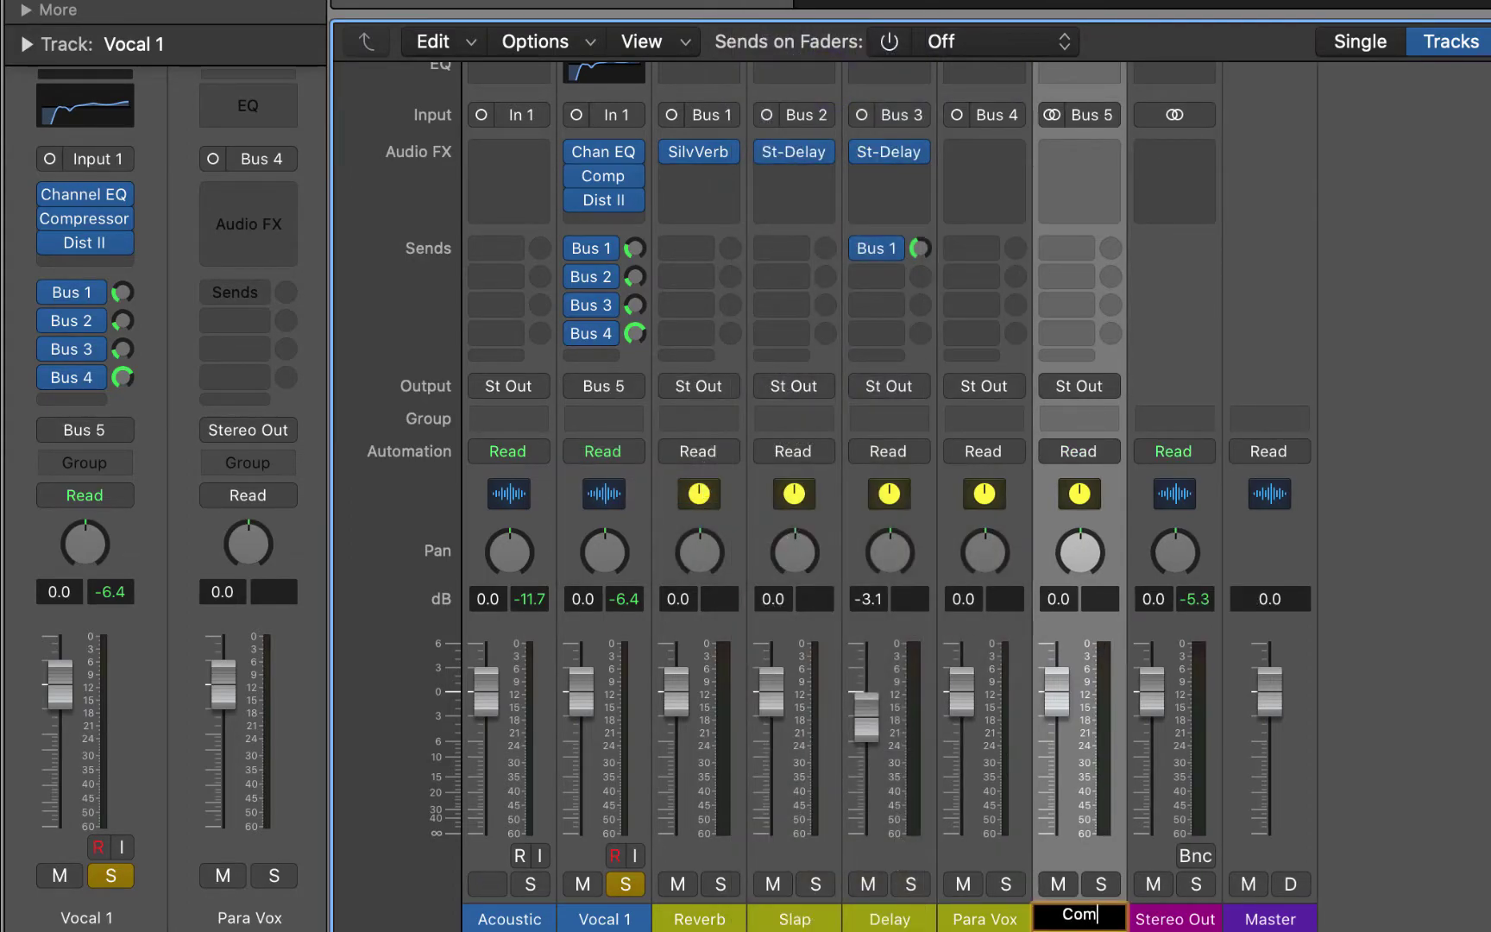
text(bined V)
key(Return)
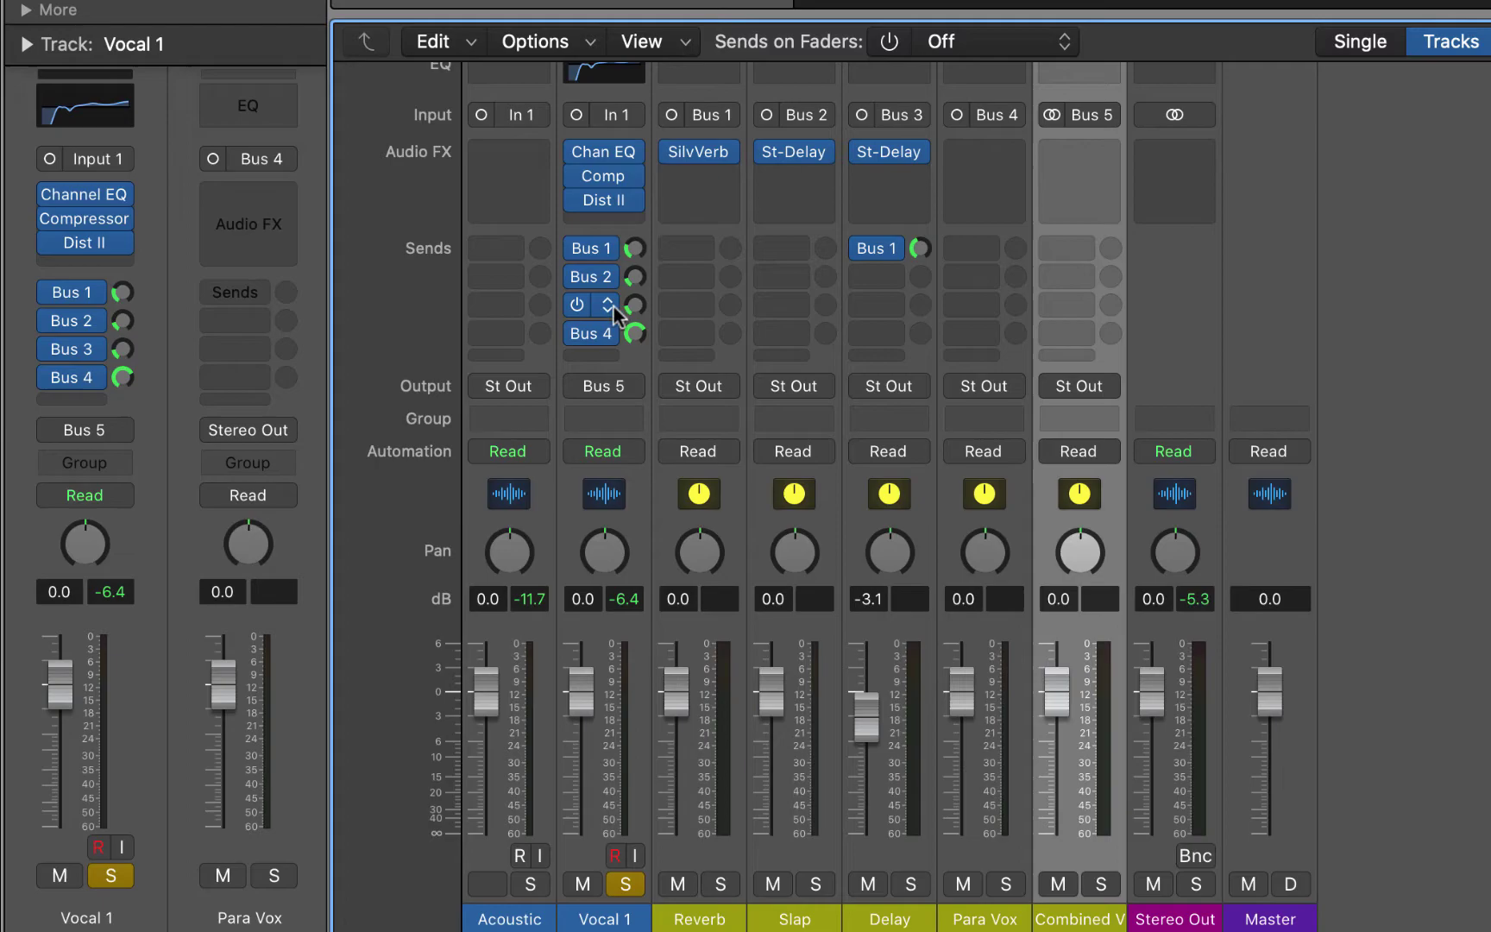
Step: Reset the Combined V fader to 0 dB after a trial nudge, and mute it
mouse_move(614, 304)
mouse_move(1068, 444)
mouse_move(1070, 252)
mouse_move(1051, 688)
mouse_down()
mouse_move(1052, 747)
mouse_move(1052, 702)
mouse_up()
alt+click(1057, 706)
click(1057, 883)
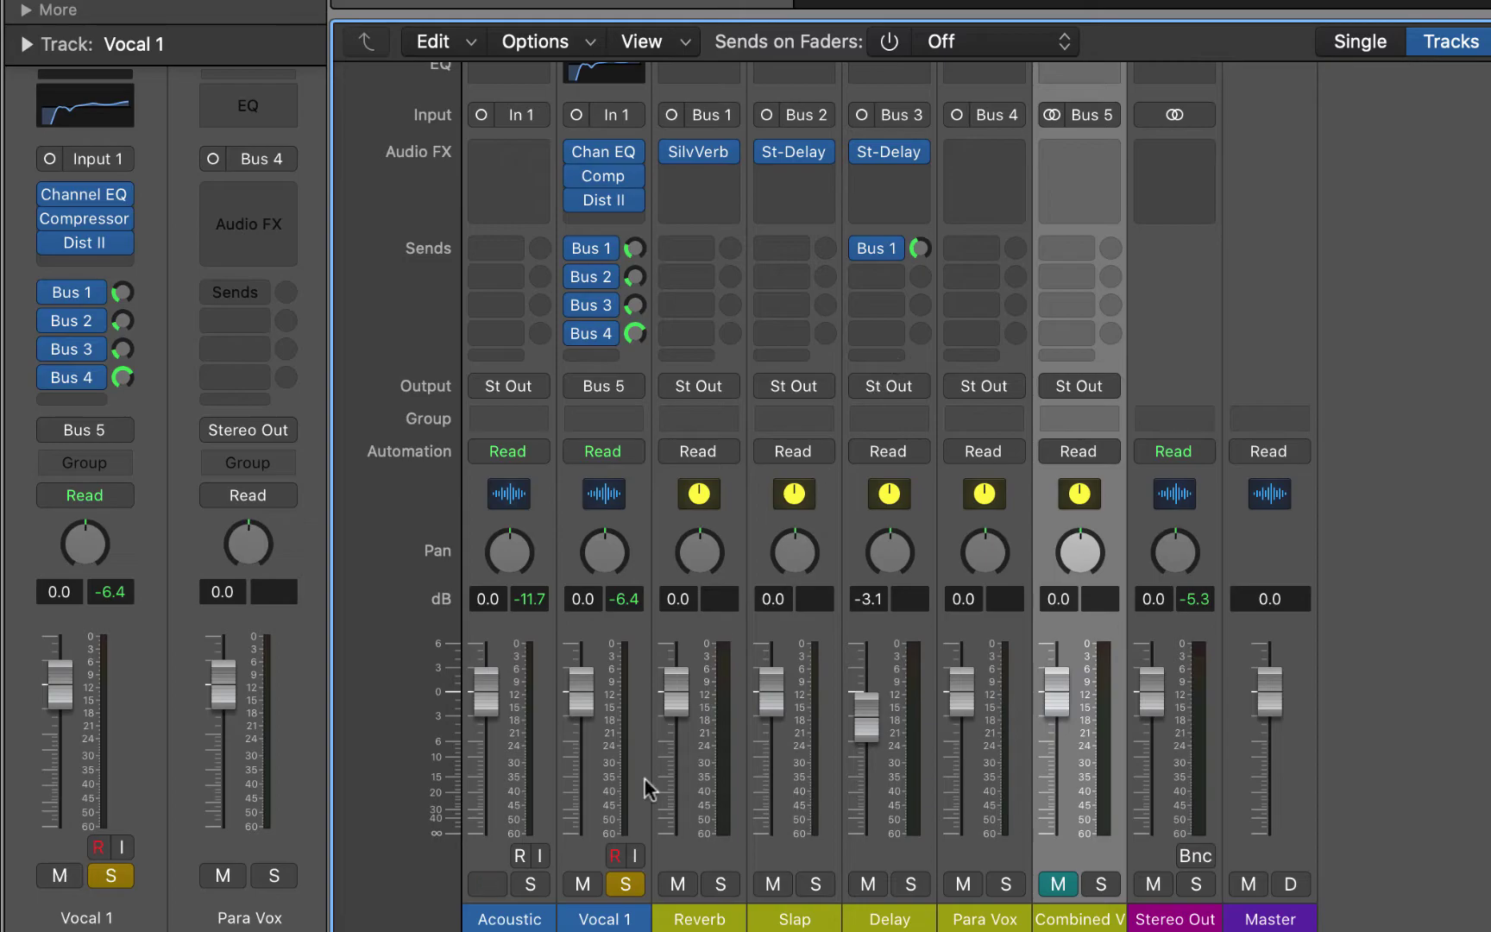
Step: Play the mix and compare Para Vox muted versus unmuted, leaving it audible
key(space)
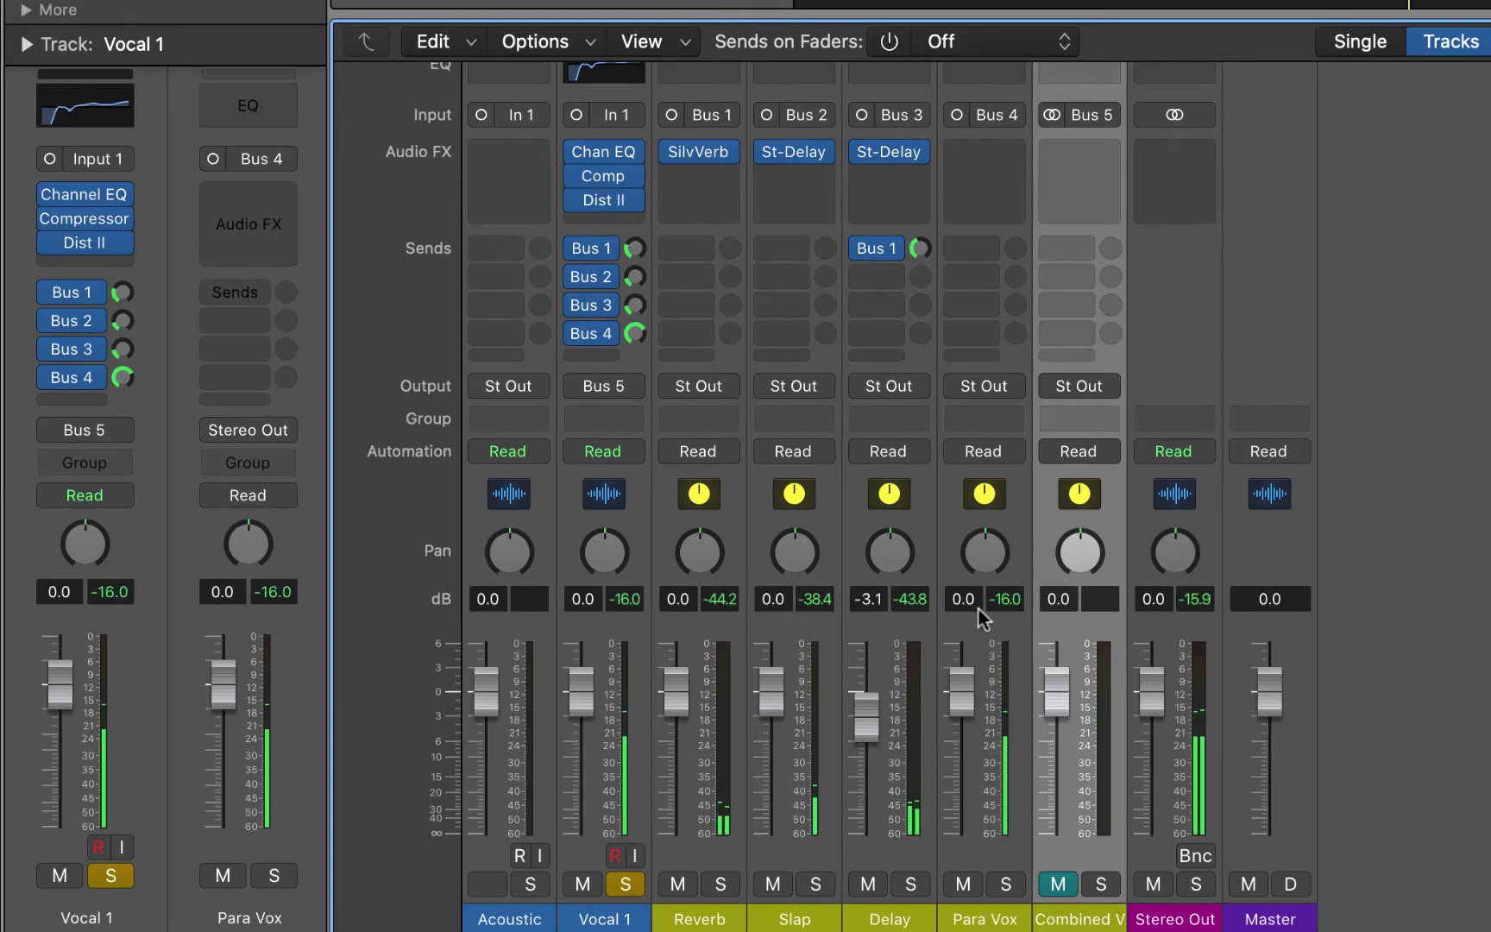
click(963, 884)
click(963, 884)
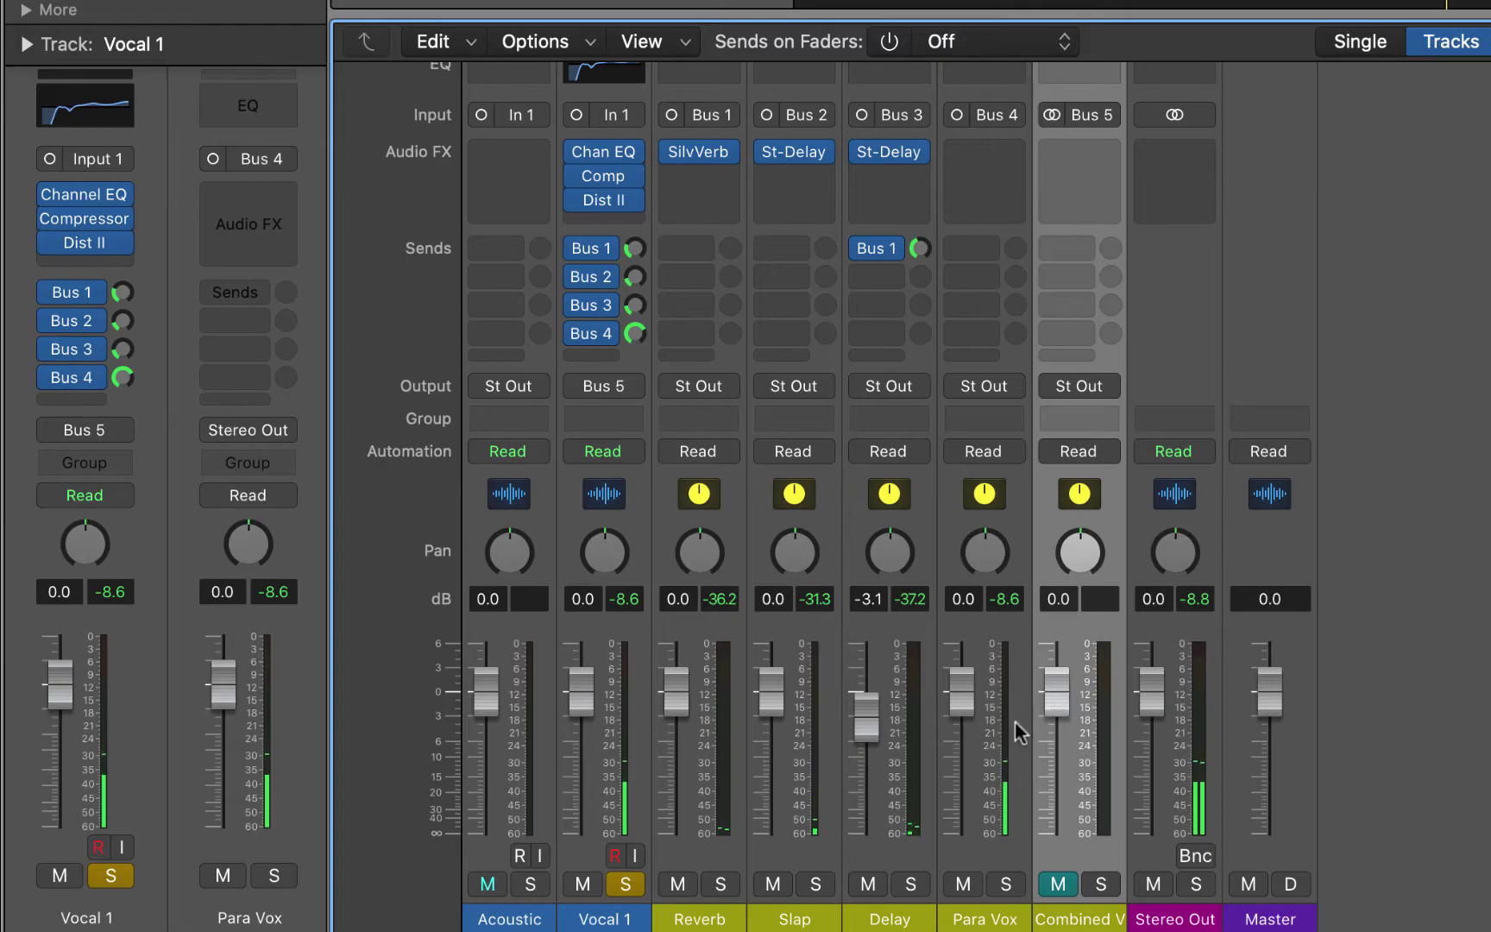
Step: Mute the Reverb, Slap and Delay aux channels
click(677, 883)
click(772, 883)
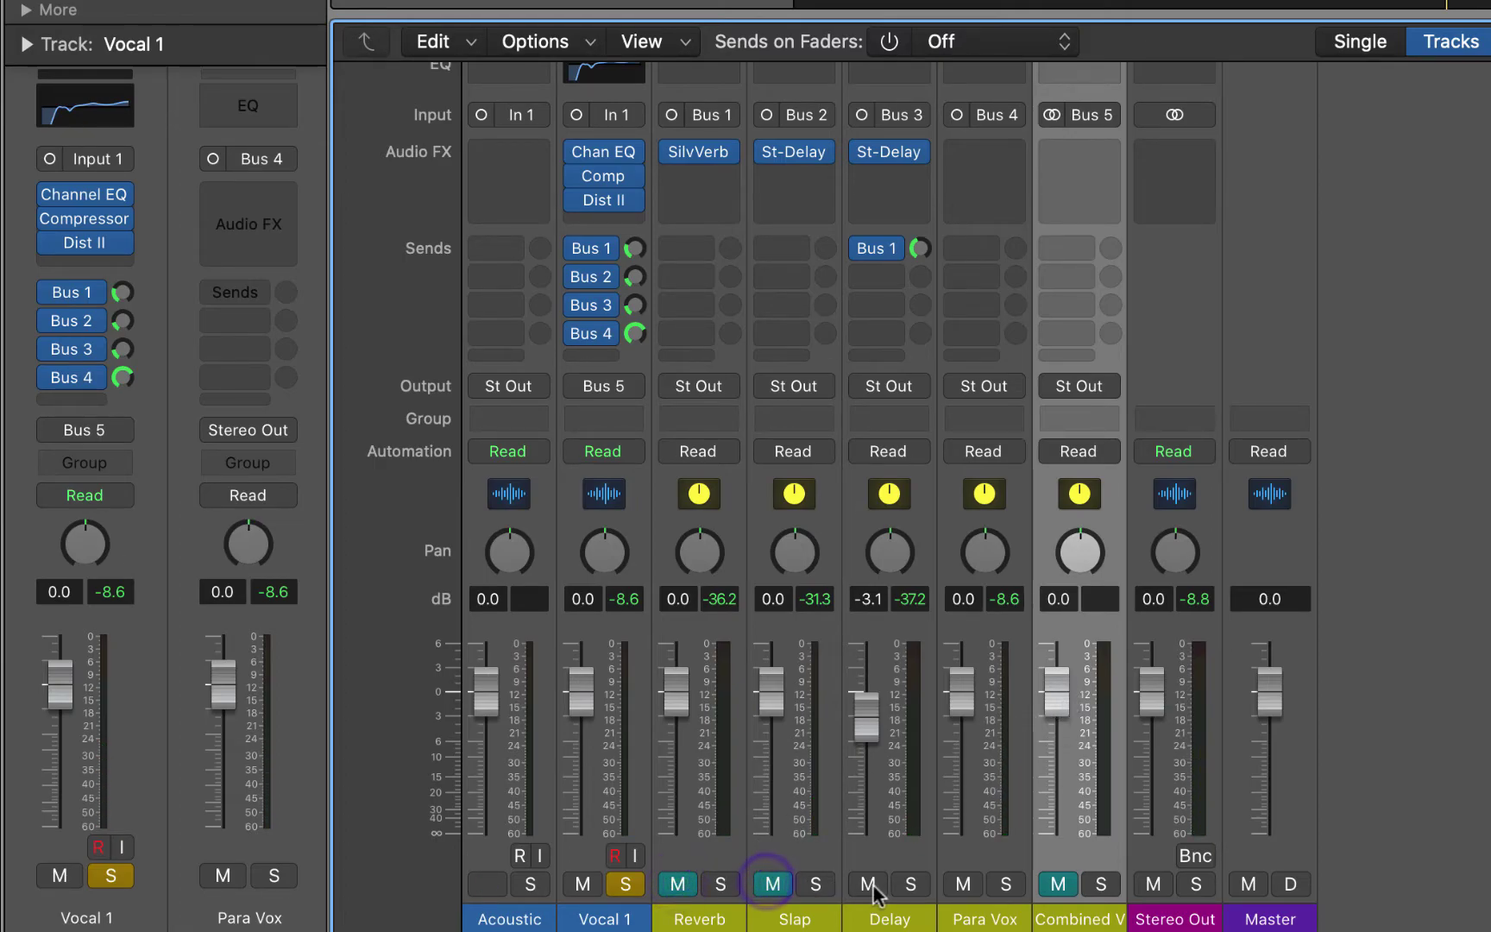
click(868, 883)
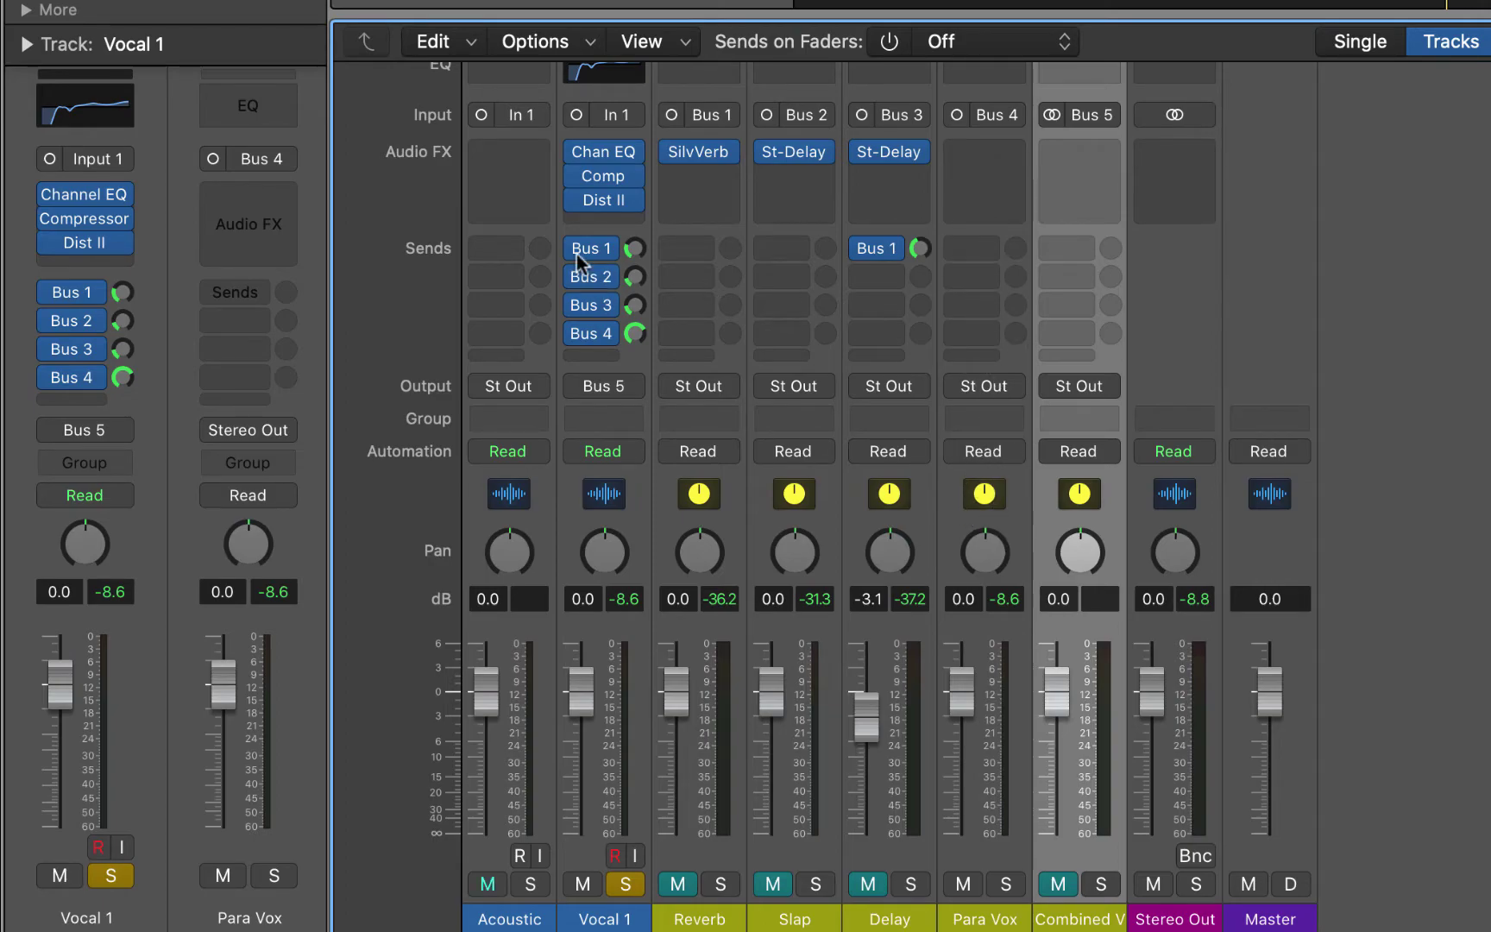
mouse_move(598, 150)
Step: Insert a mono Compressor on the Para Vox aux
click(981, 149)
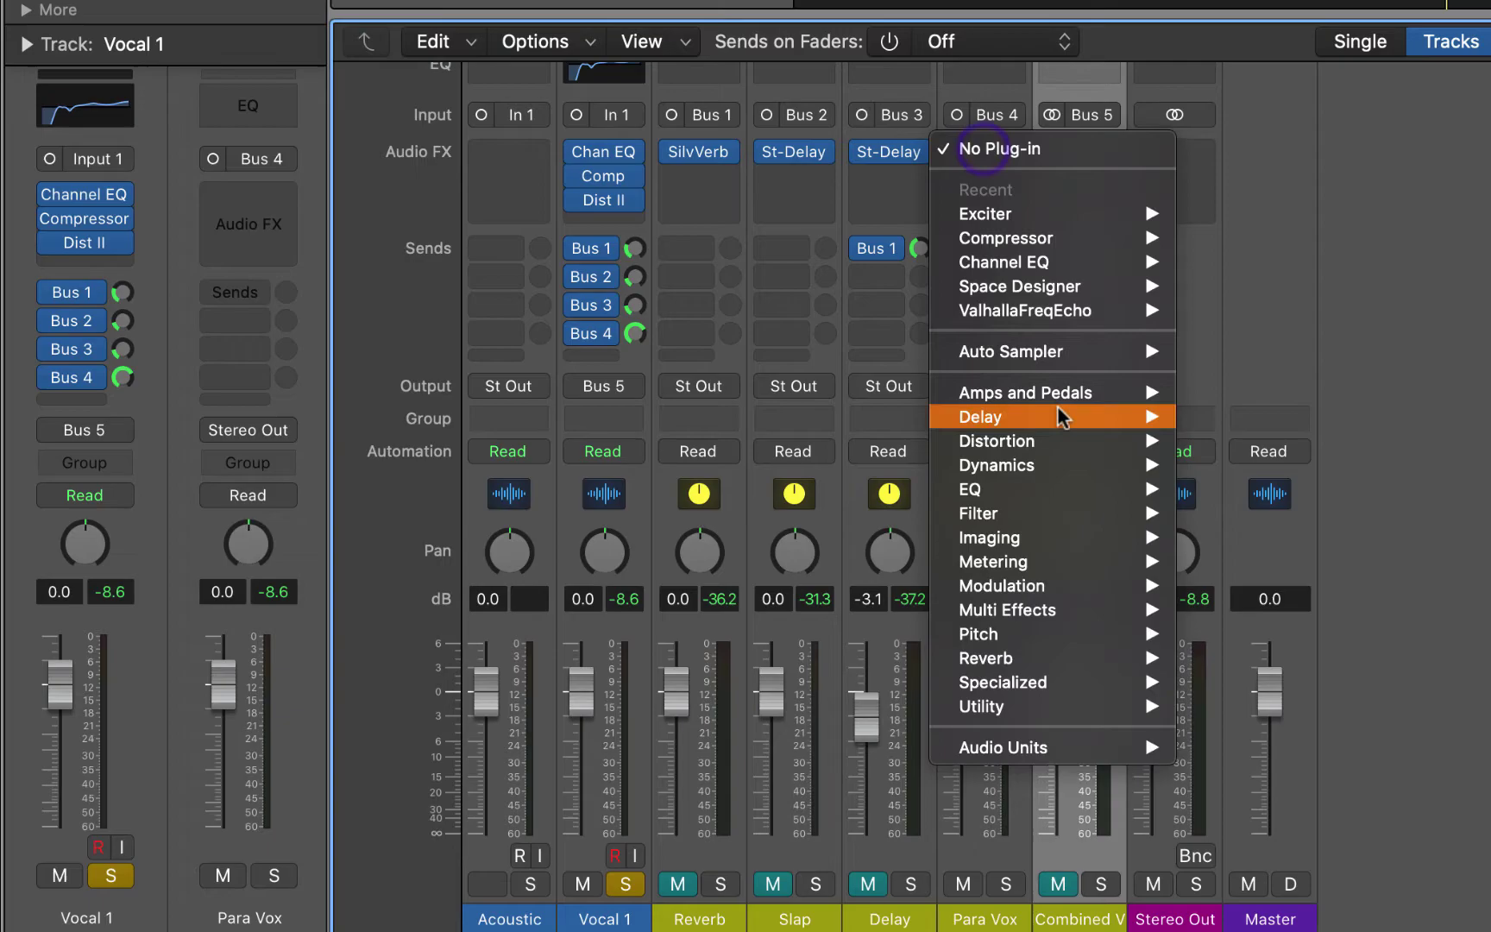
mouse_move(1055, 467)
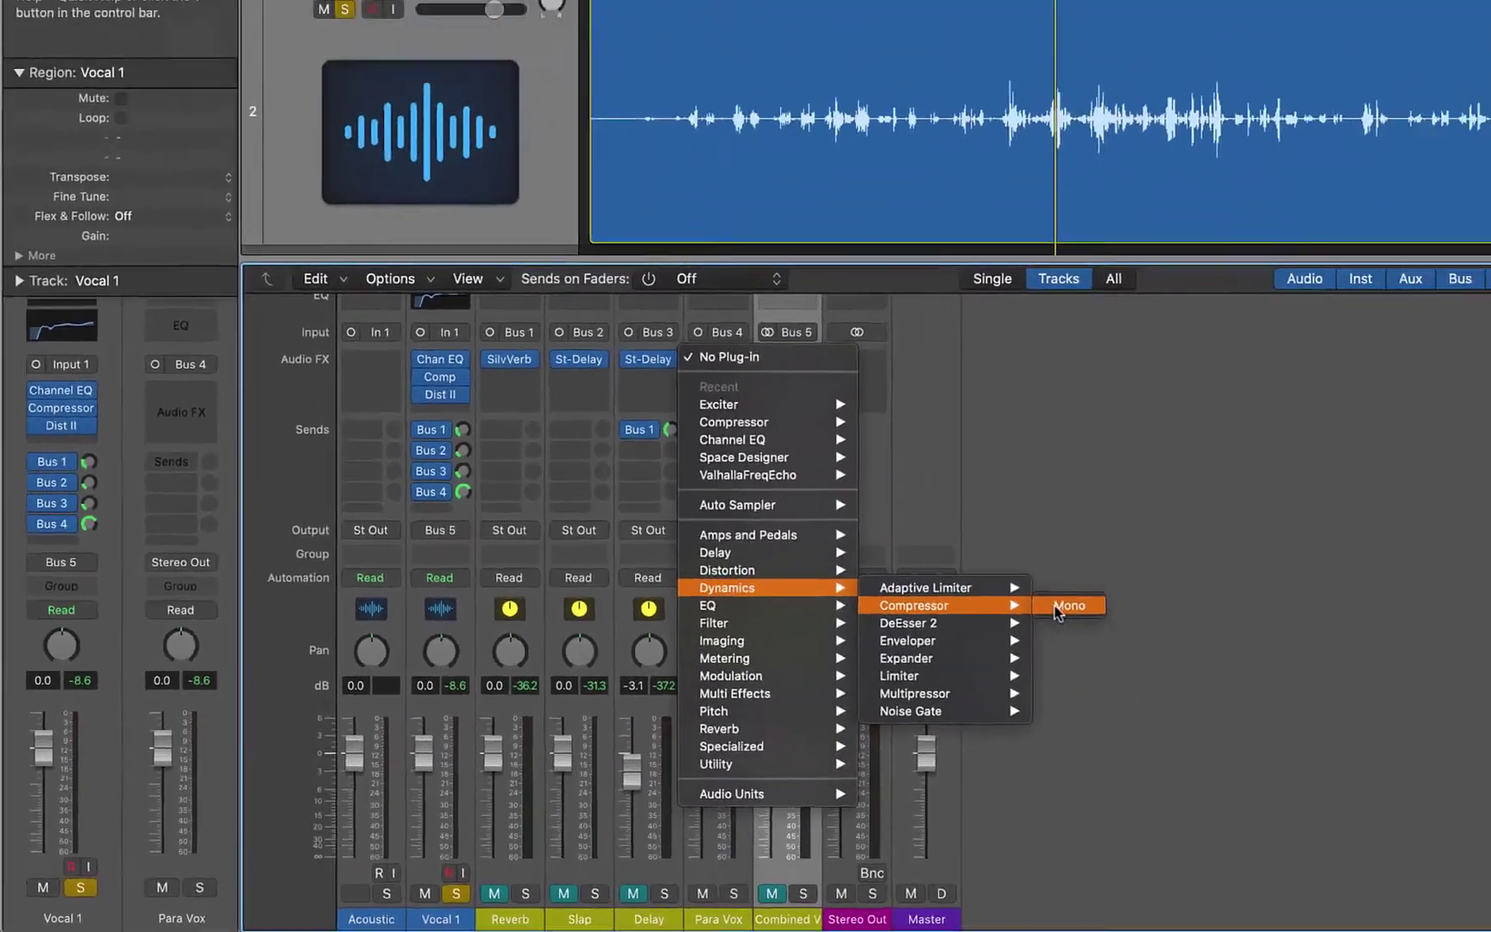
click(1456, 489)
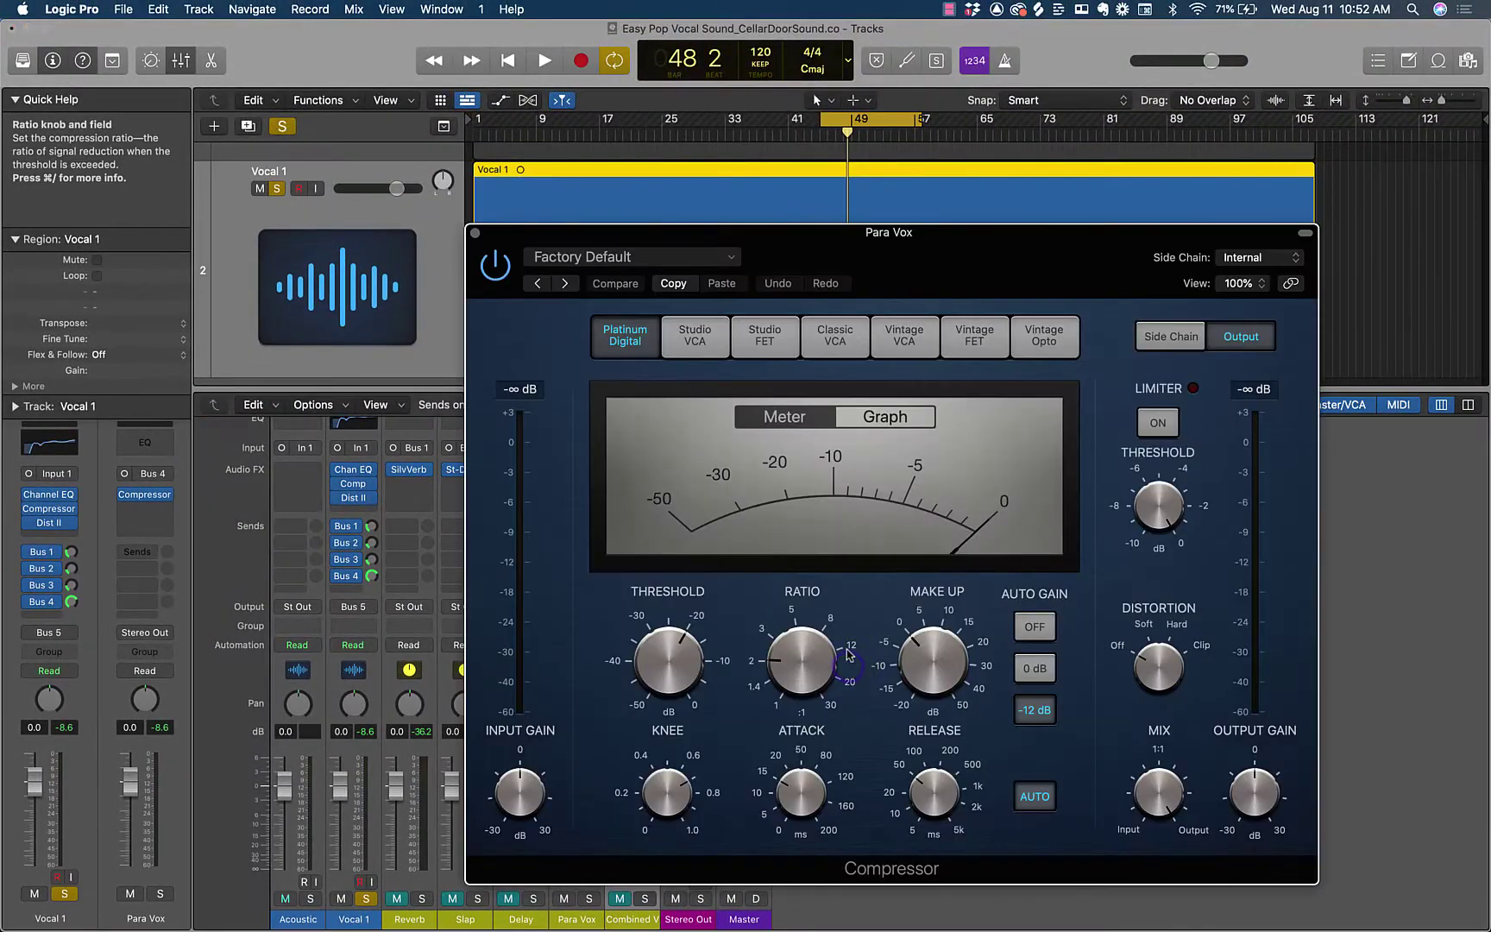
Step: Load the Big Pop Vocal preset in the Compressor
drag(963, 235, 975, 199)
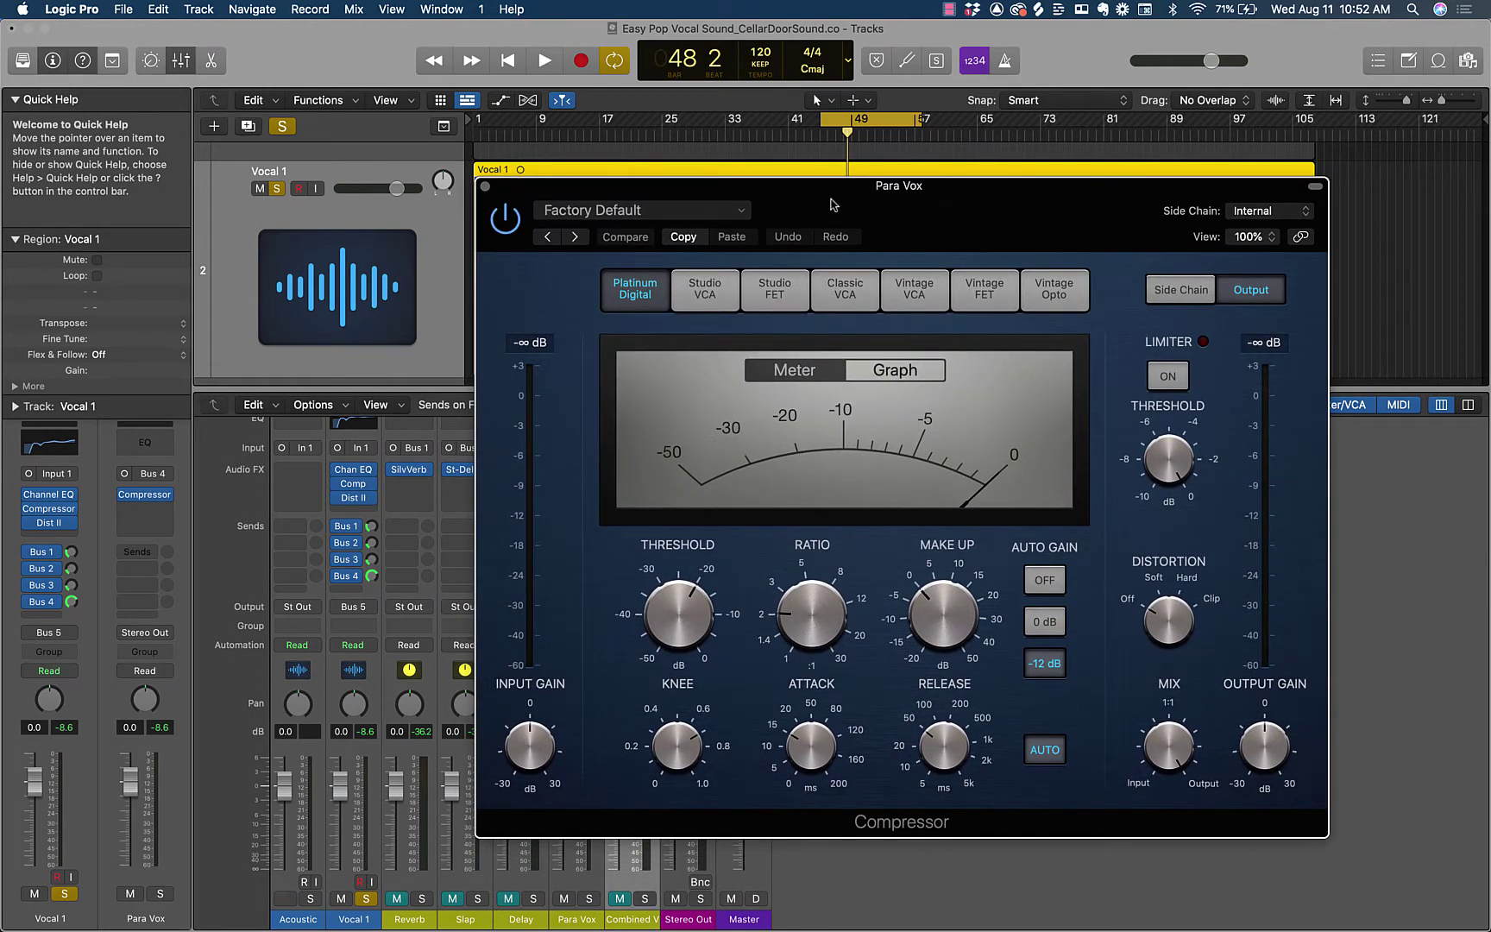
click(740, 210)
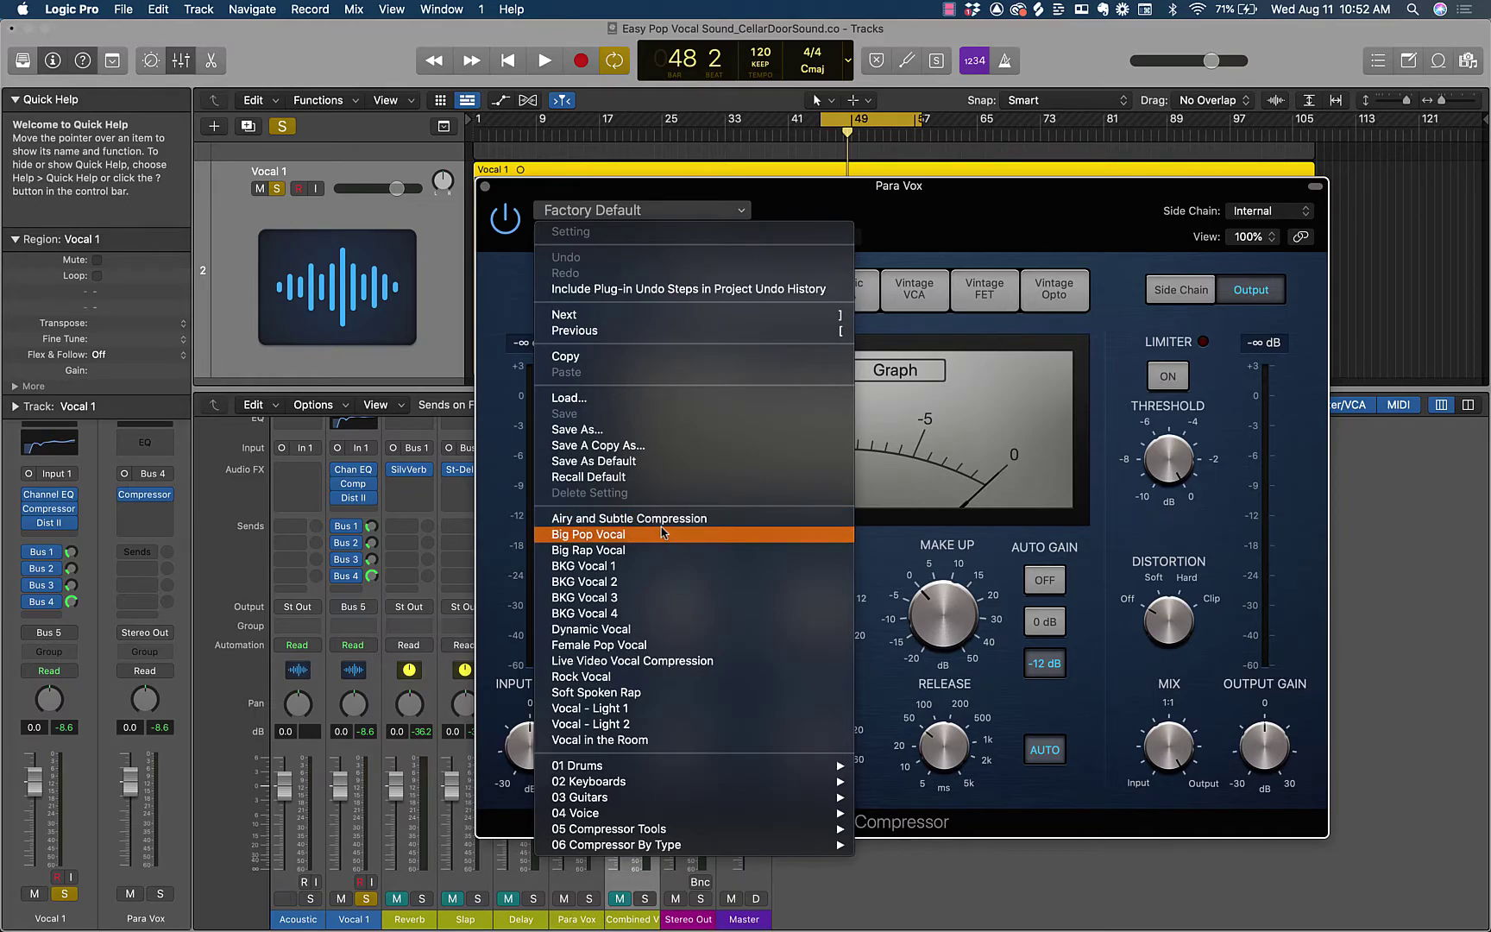
click(644, 536)
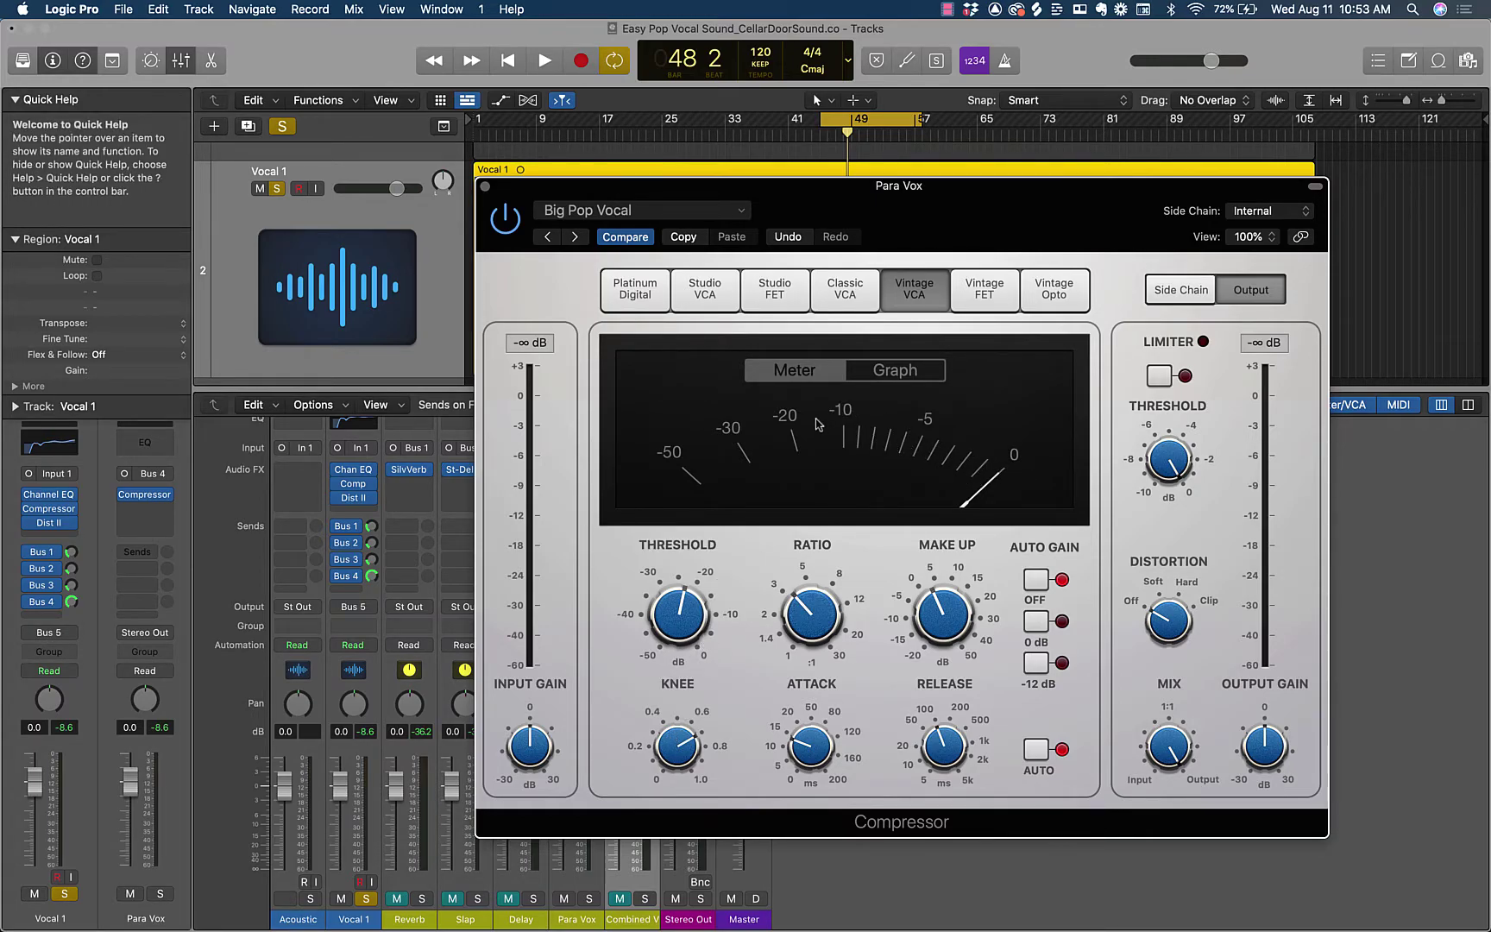
Step: Lower the compressor threshold to -35 dB while listening and switch to the Vintage FET model
mouse_move(660, 609)
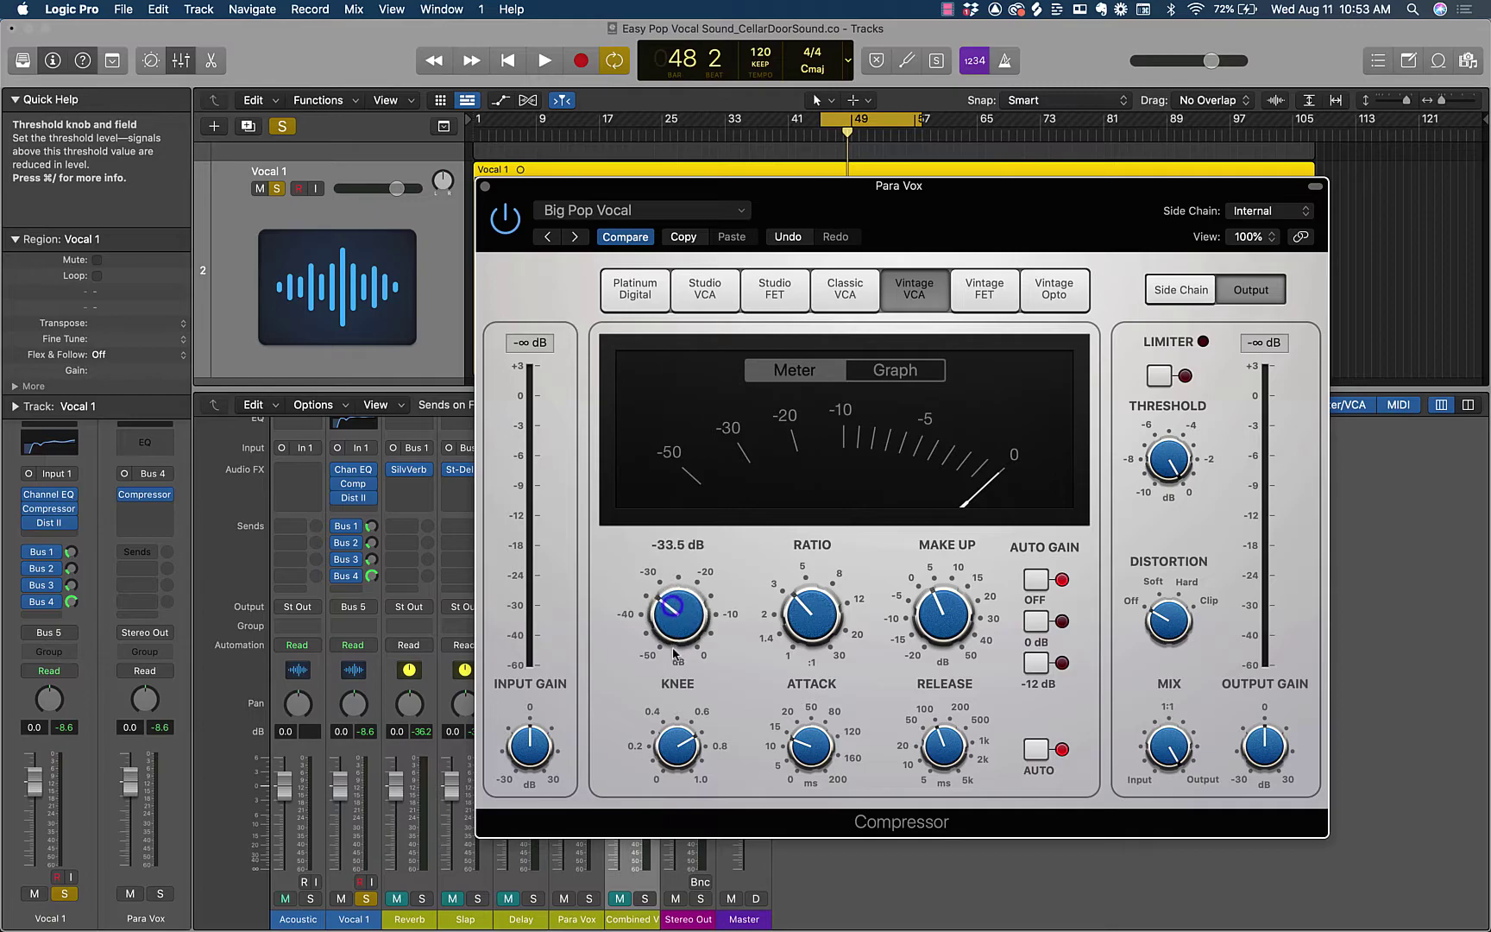
drag(668, 614, 665, 645)
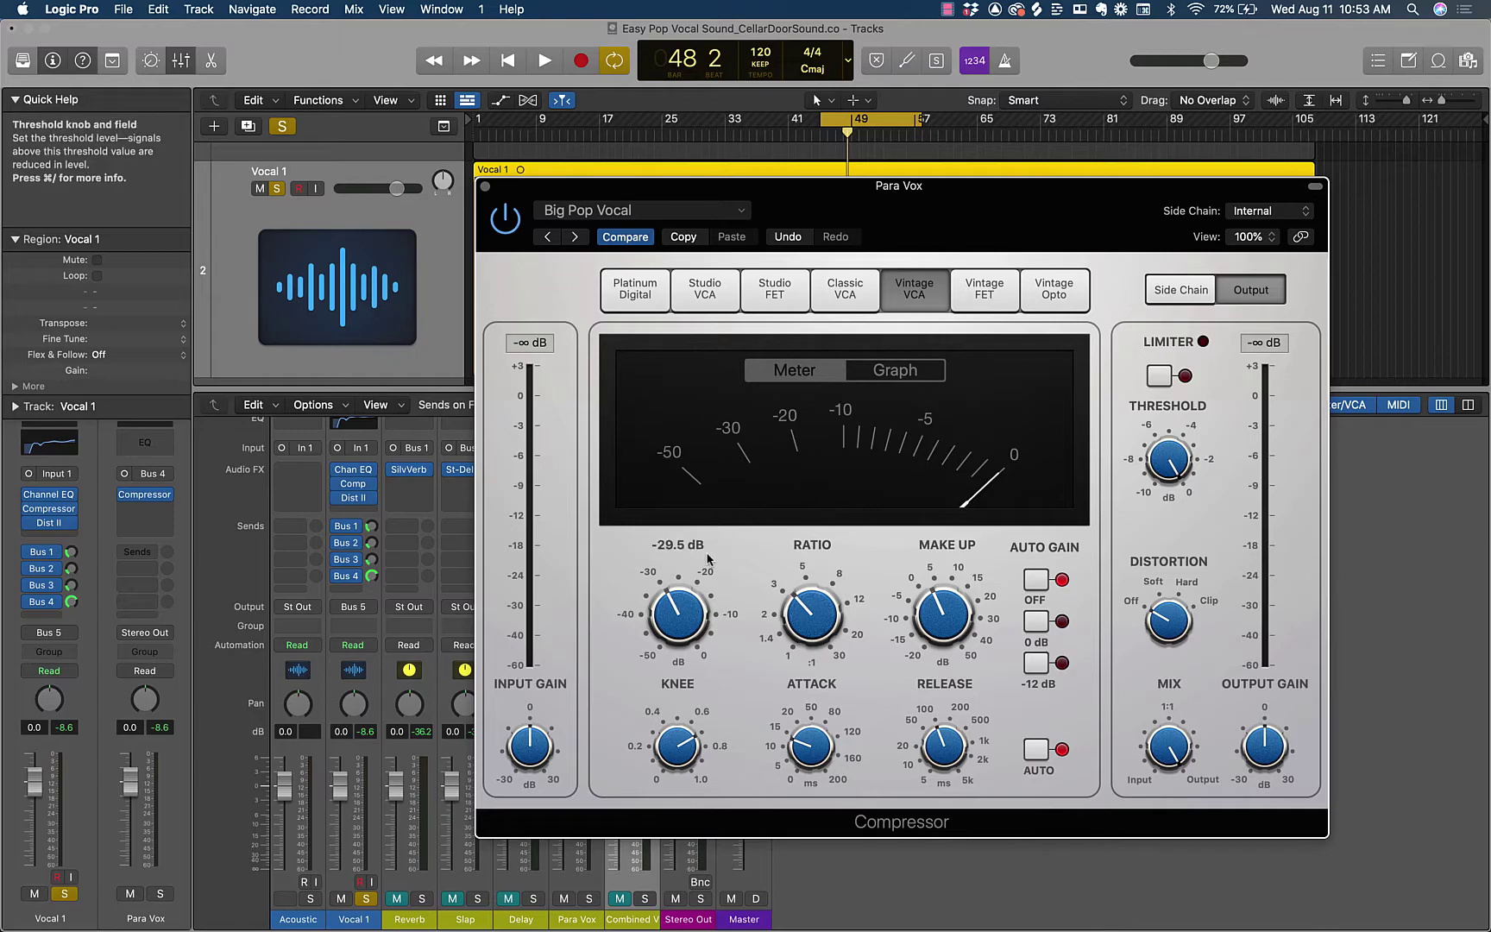
key(space)
drag(708, 560, 669, 630)
click(981, 291)
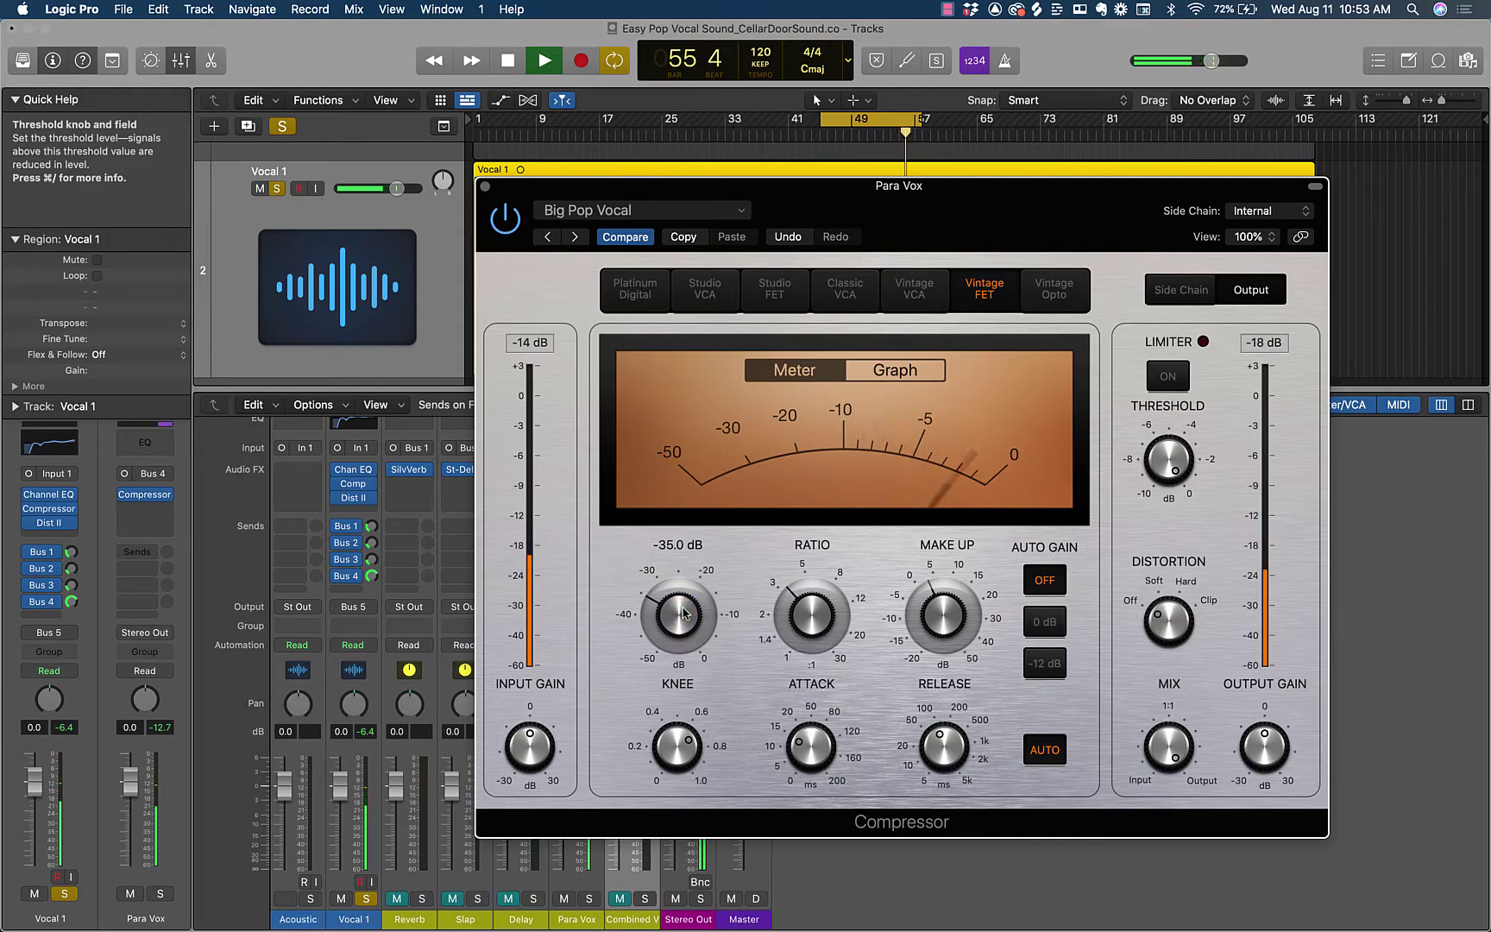
key(space)
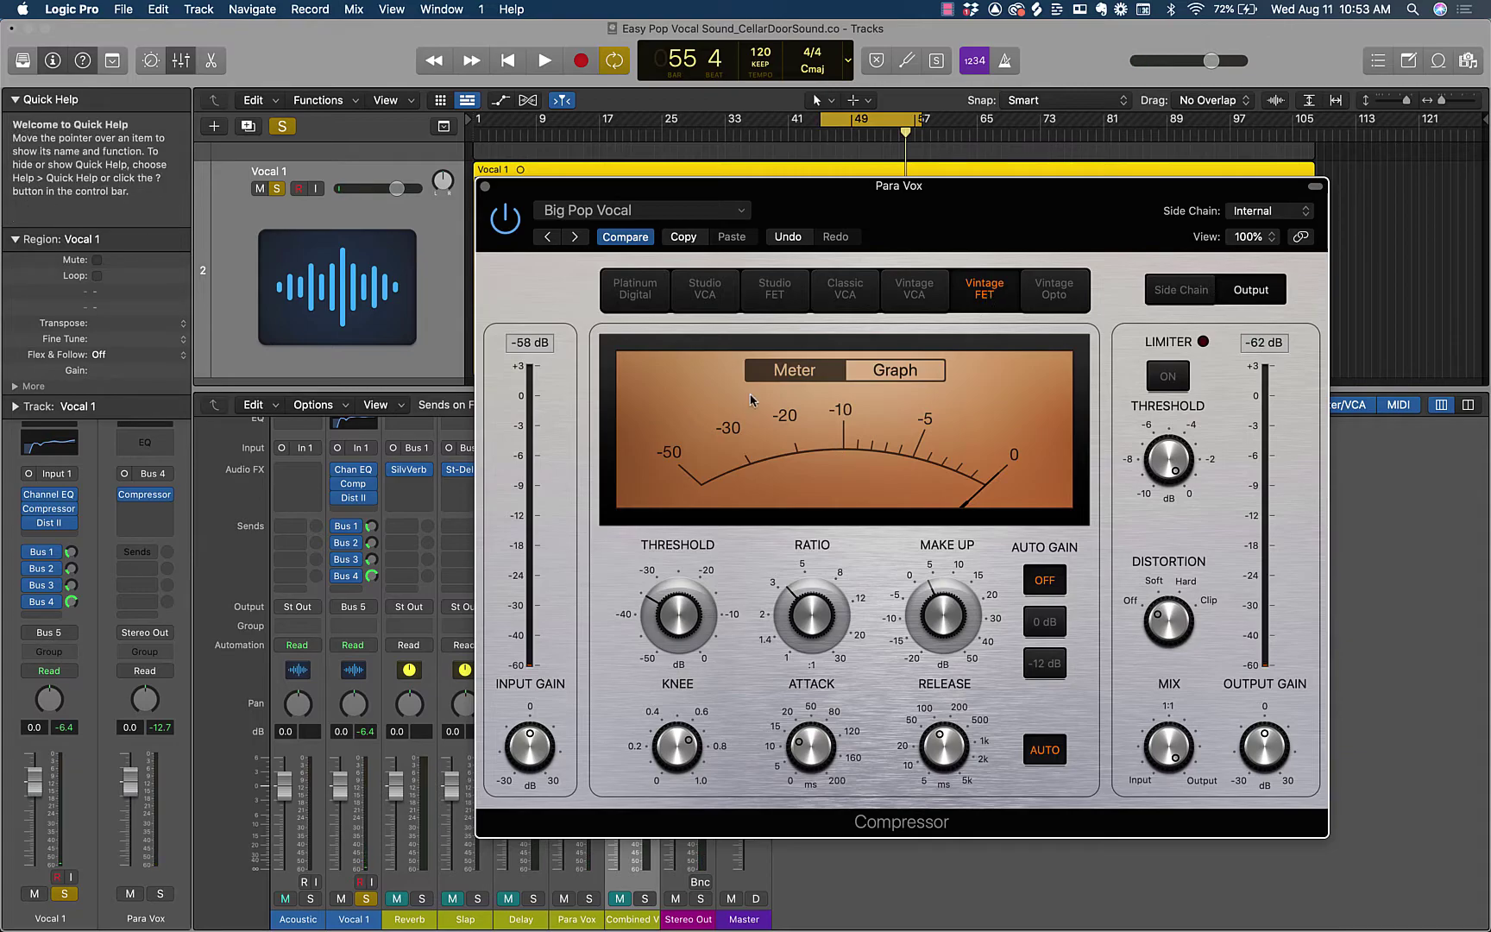
mouse_move(794, 559)
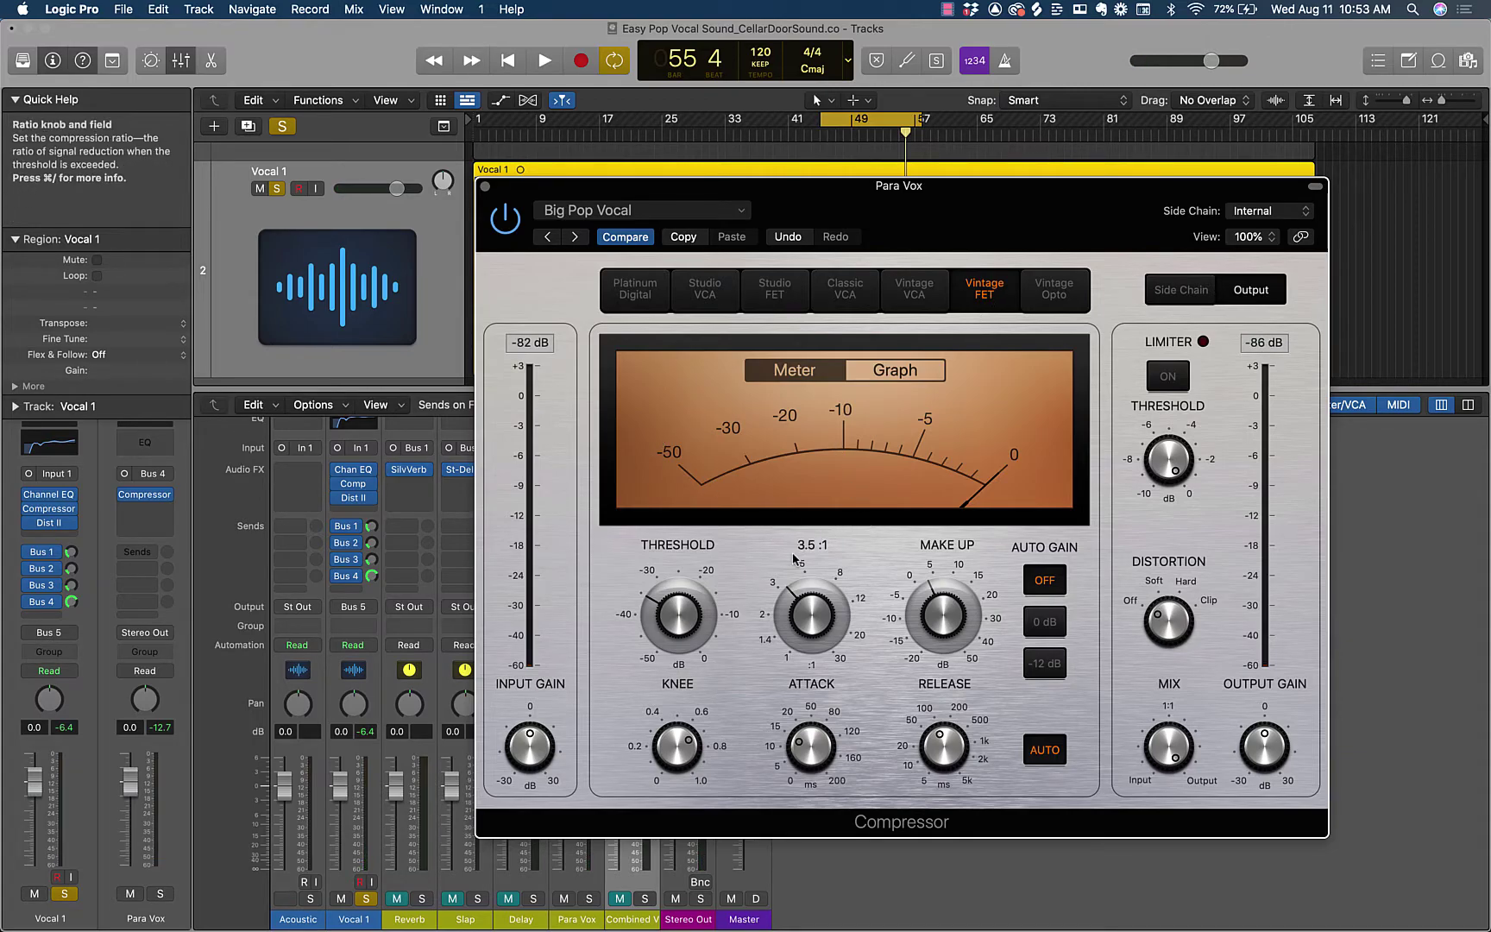
mouse_move(736, 559)
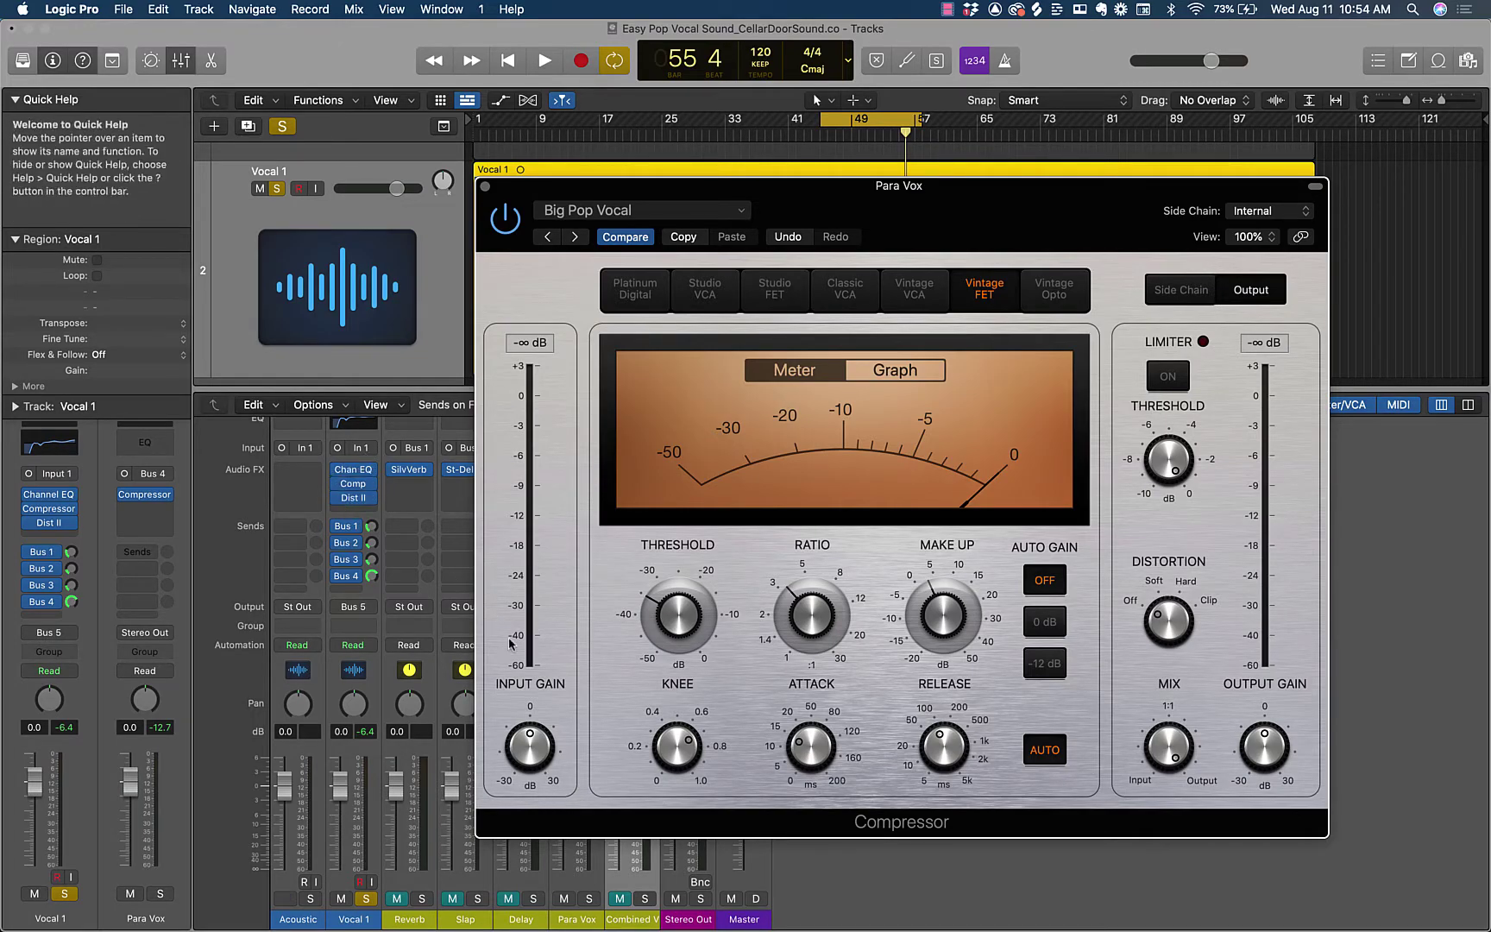
click(662, 609)
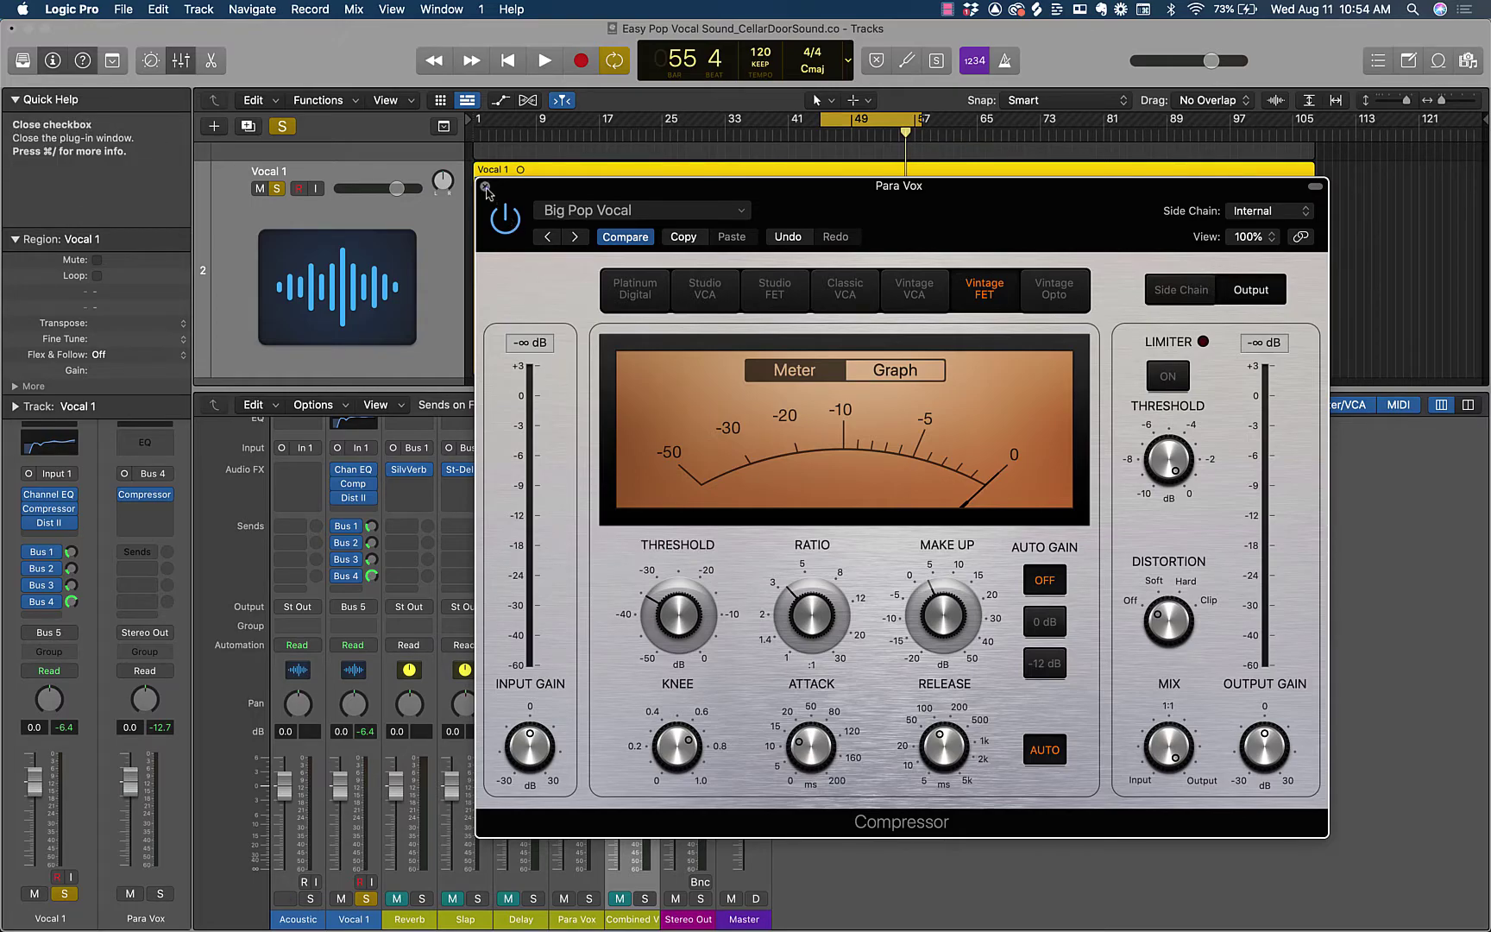
Step: Close the compressor, unmute Combined V, and lower the Para Vox fader to -2.3 dB during playback
click(485, 187)
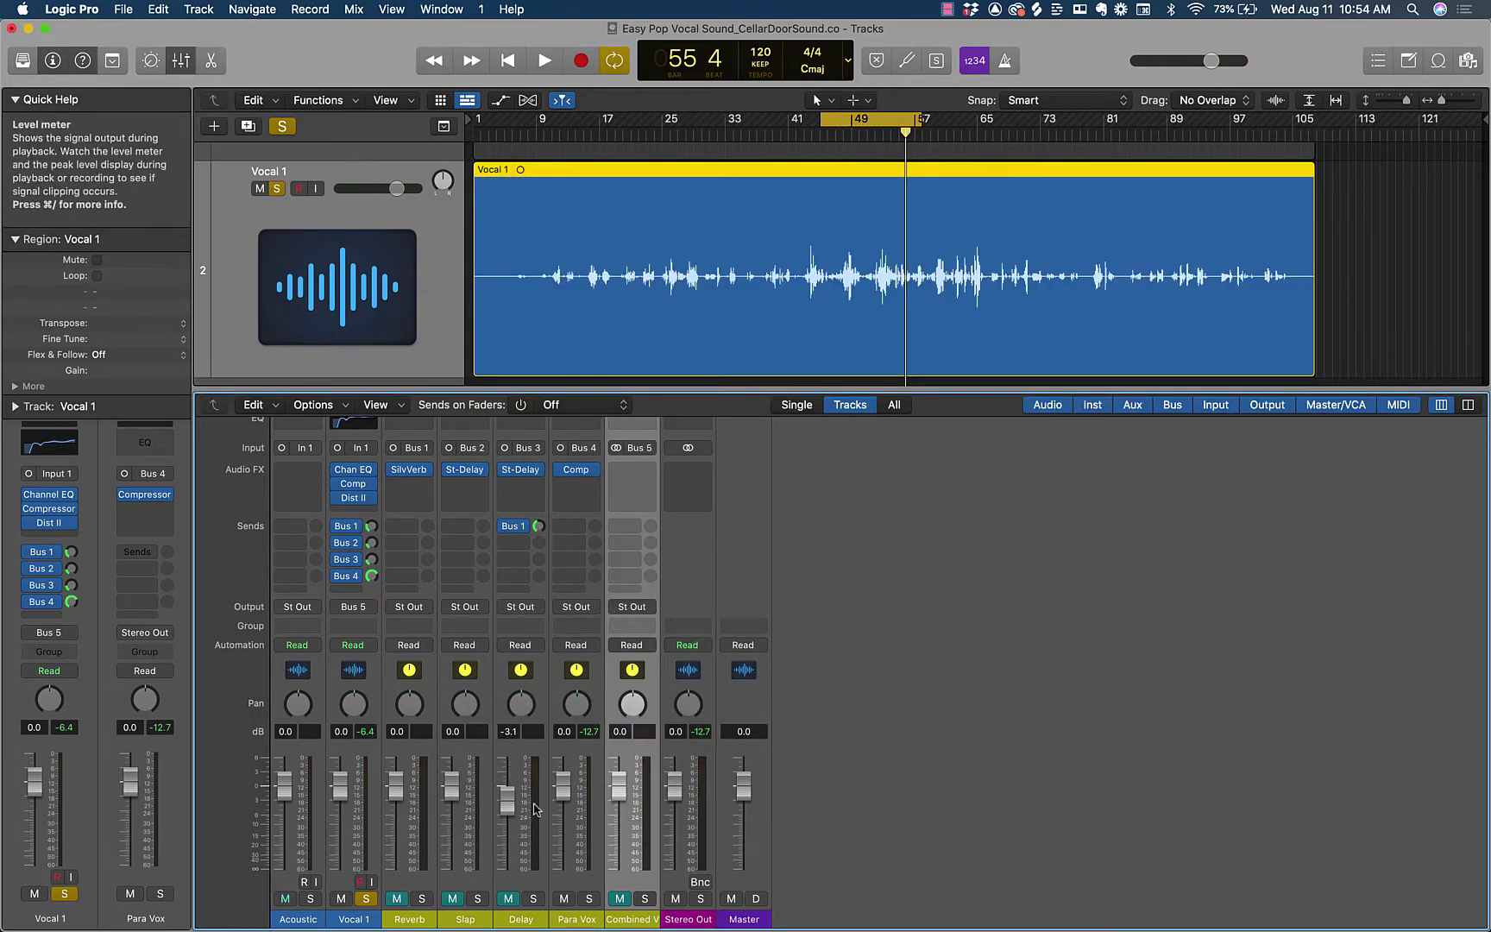
click(619, 898)
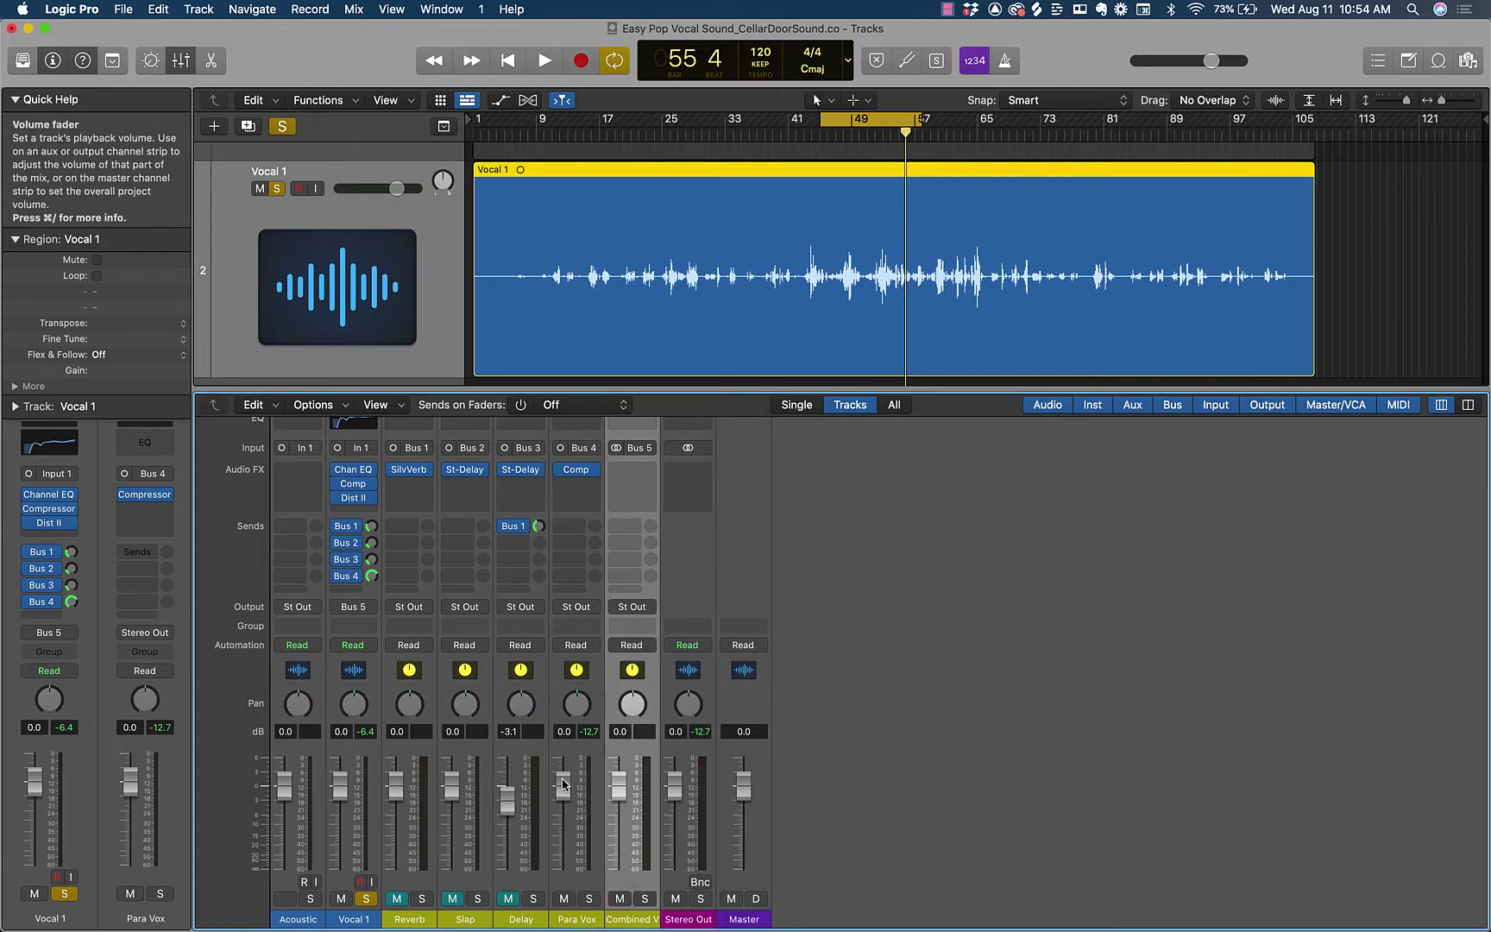
key(space)
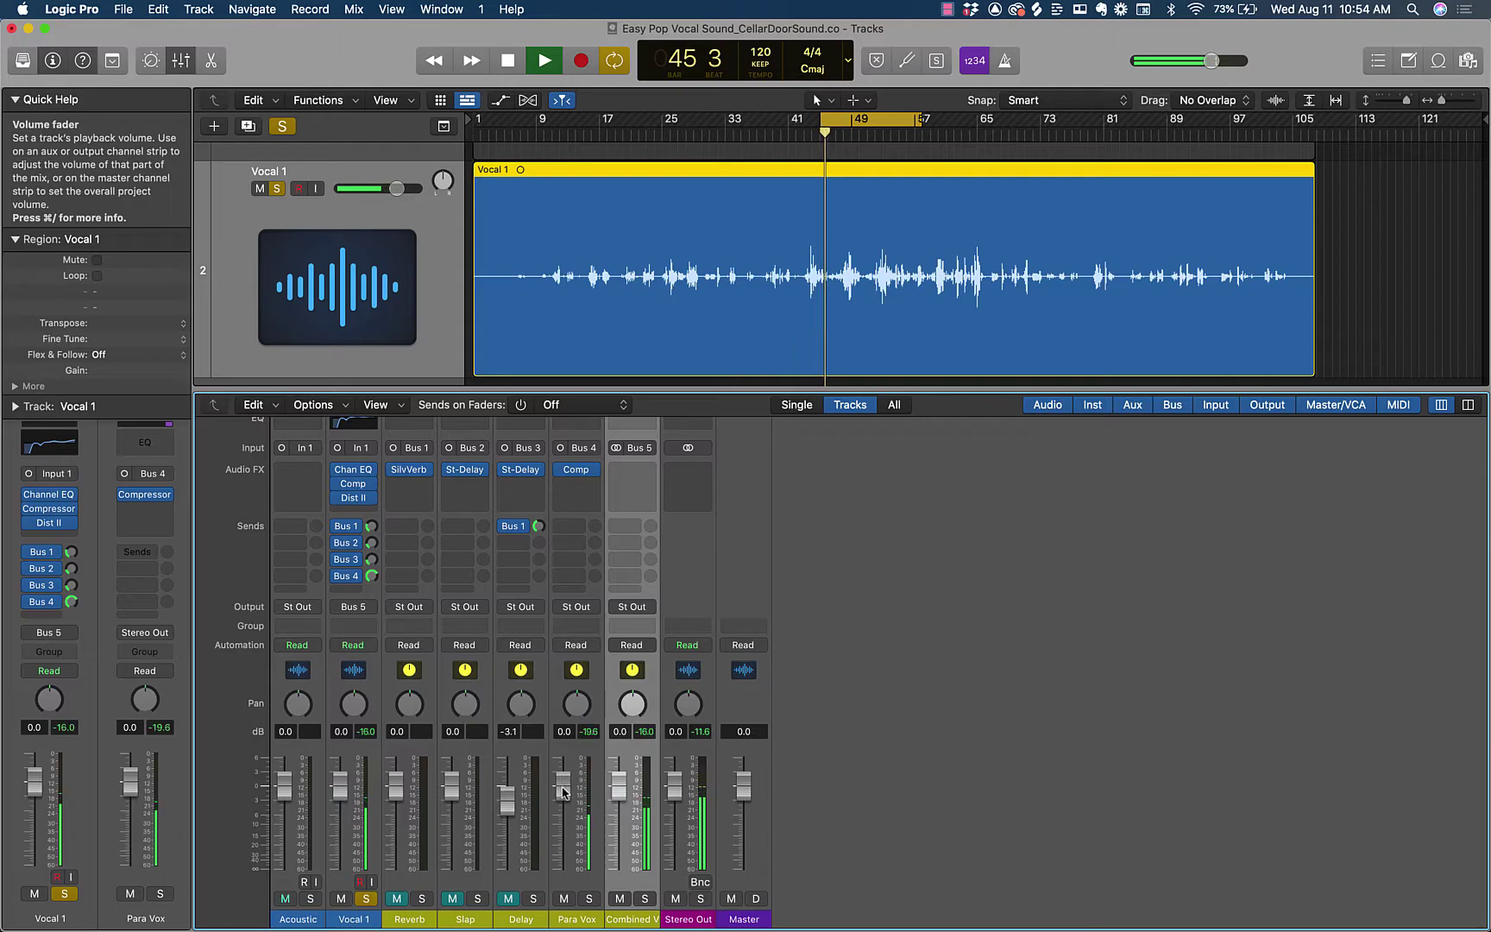
drag(562, 786, 563, 795)
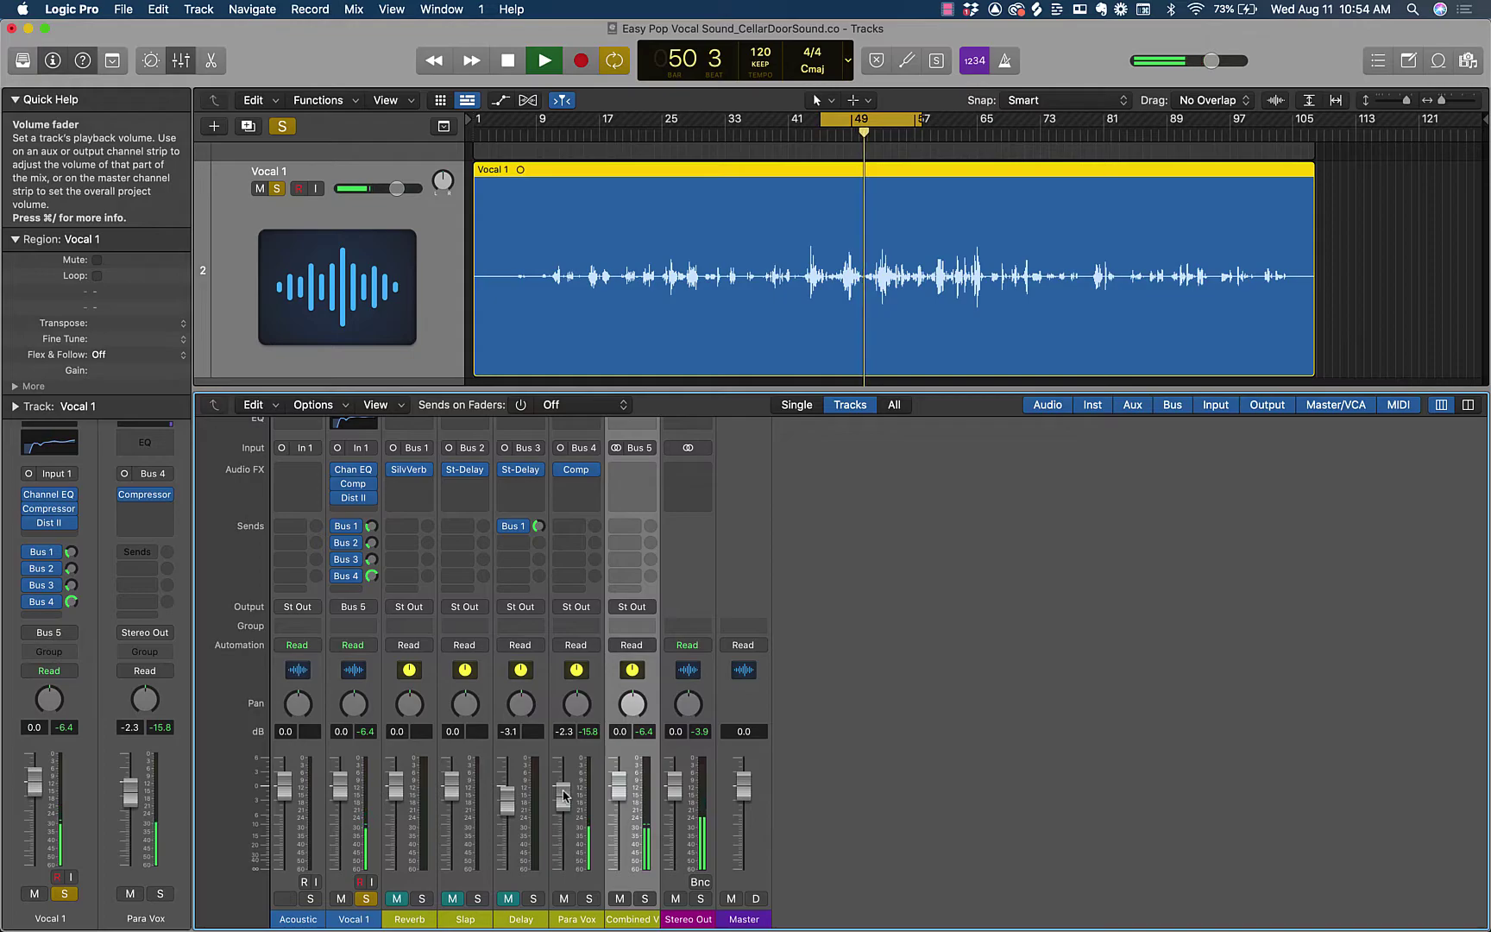
key(space)
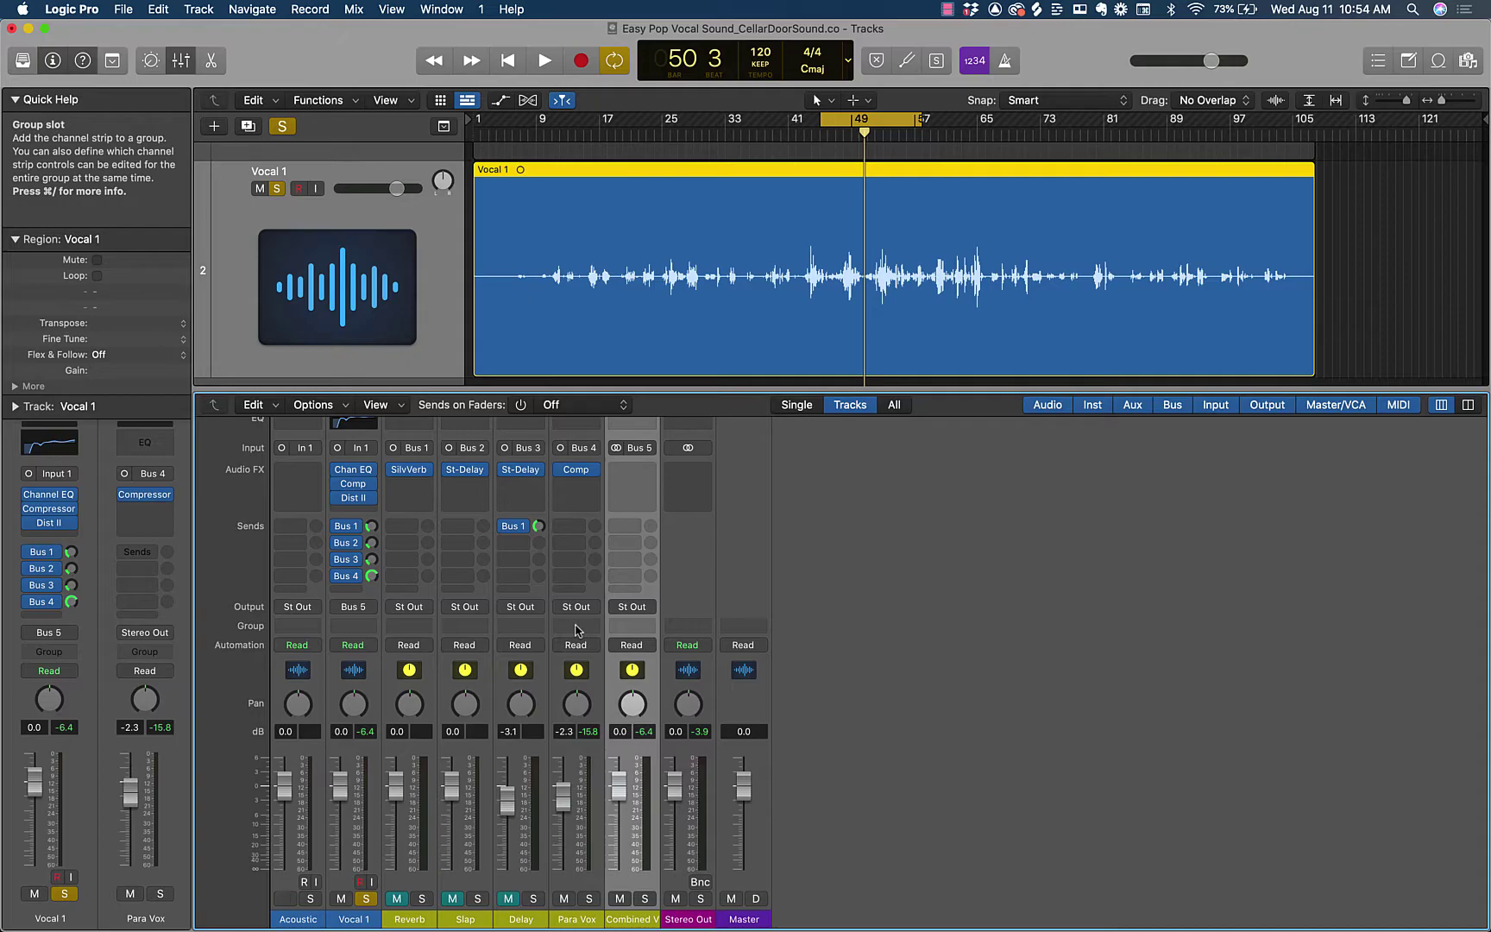
Step: Turn off solo on the Vocal 1 track
scroll(552, 335, up, 3)
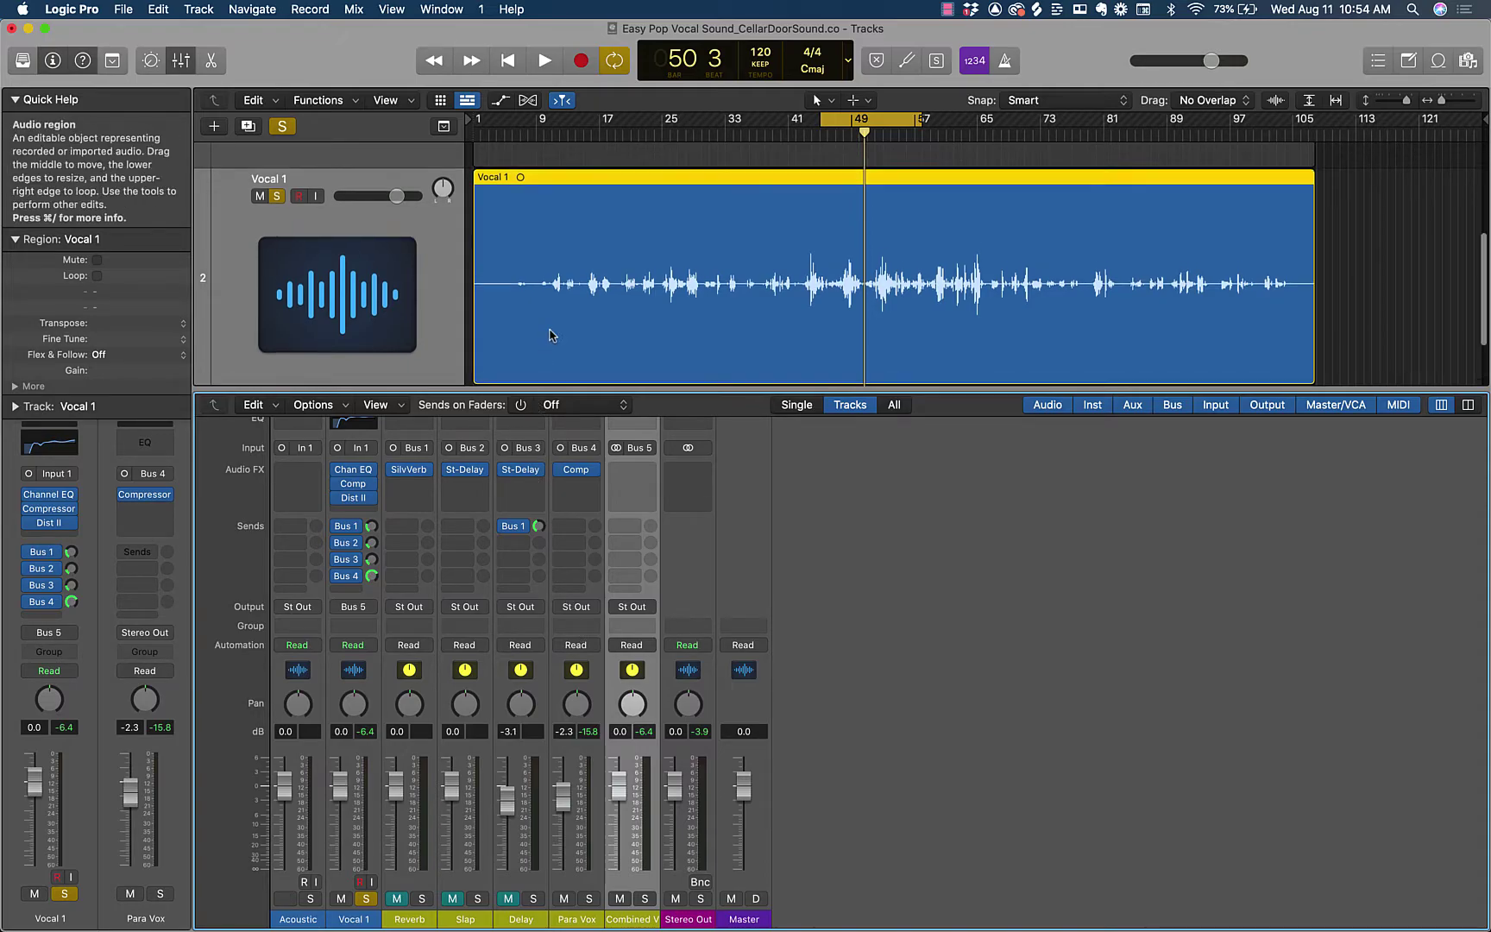
click(277, 337)
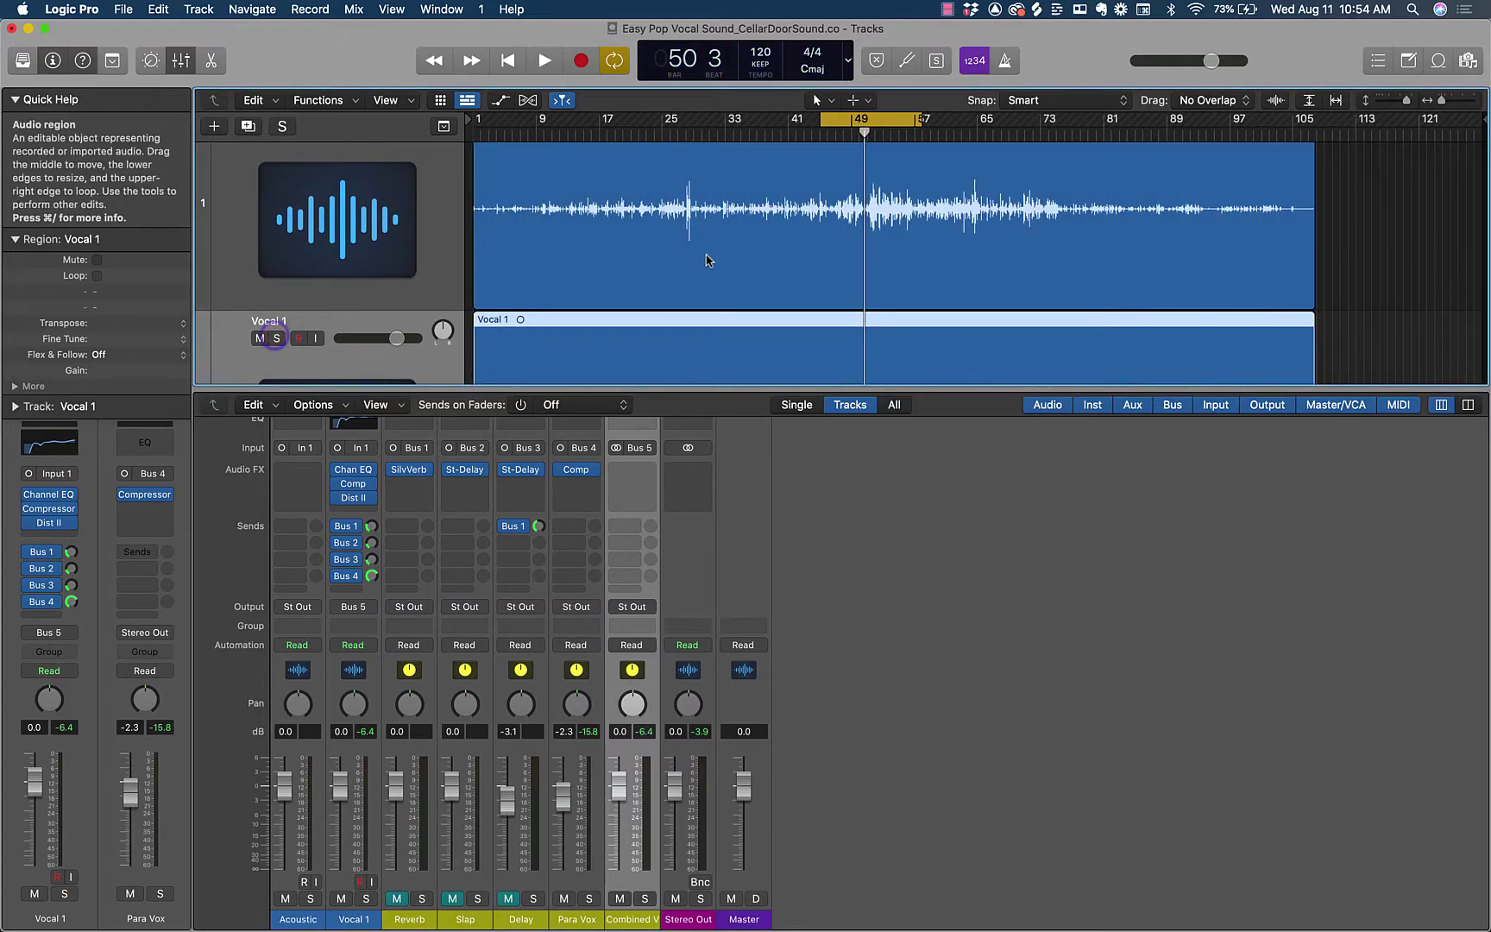
scroll(706, 260, down, 4)
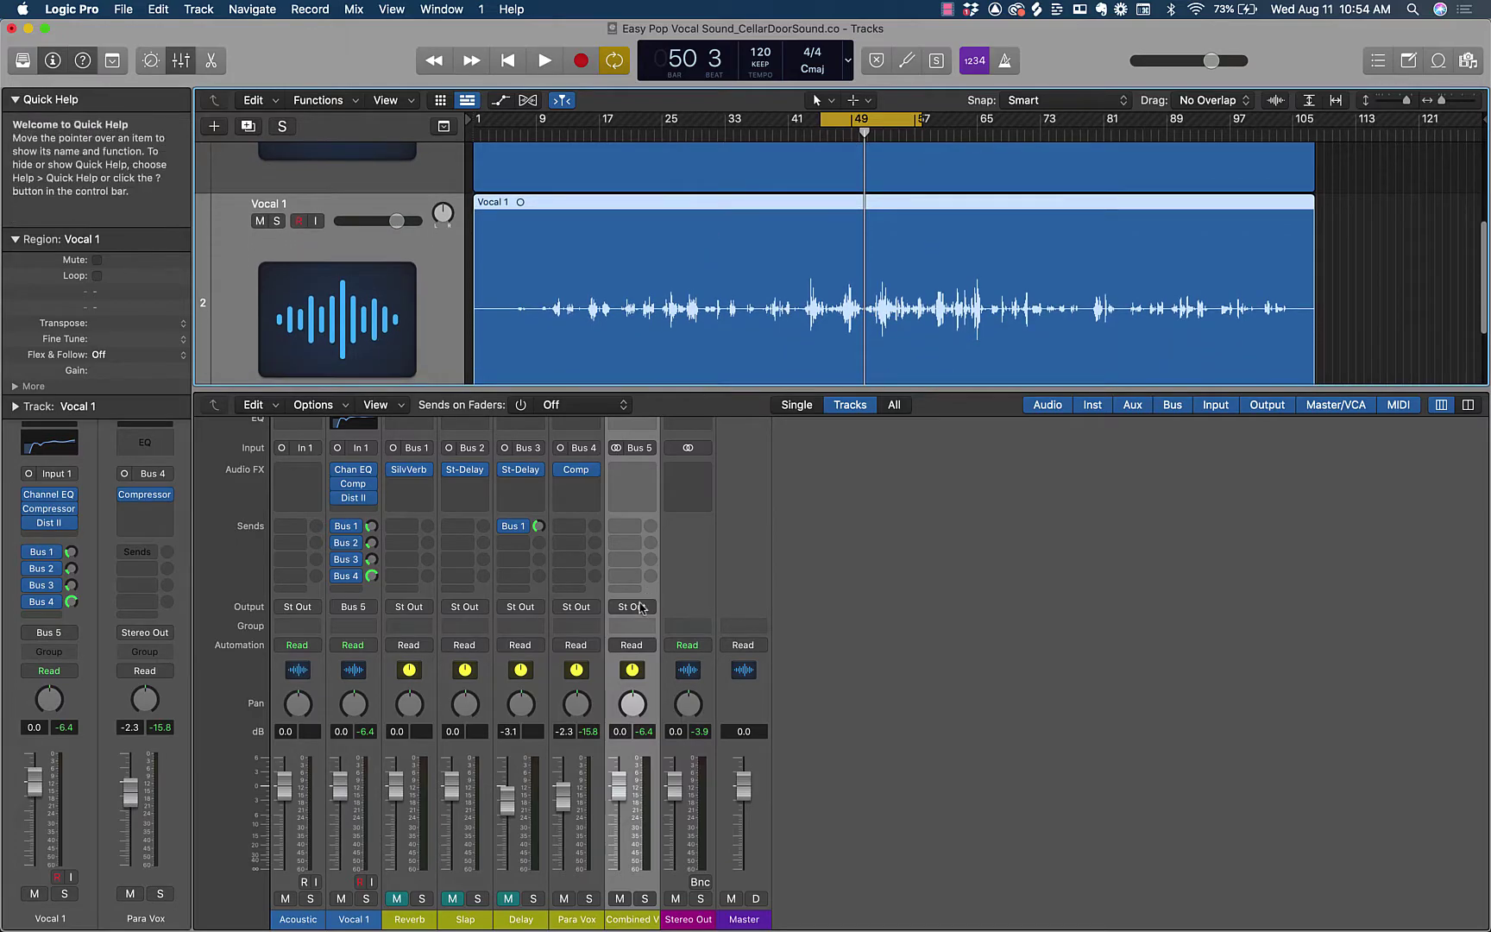
Step: Compare Para Vox muted and unmuted during playback, leaving it unmuted
click(563, 899)
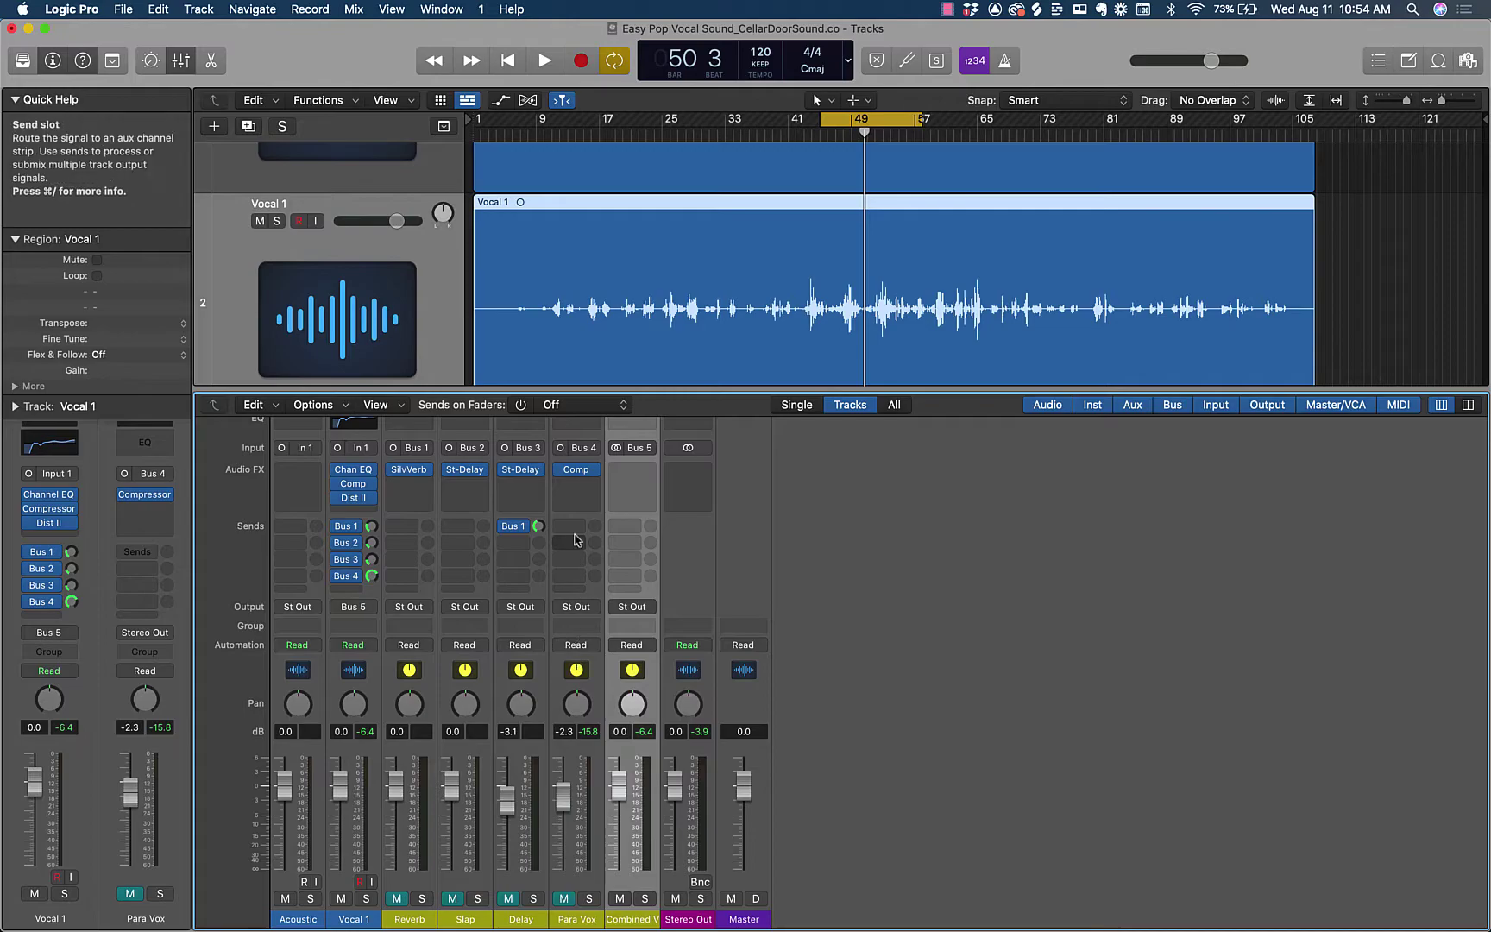
key(space)
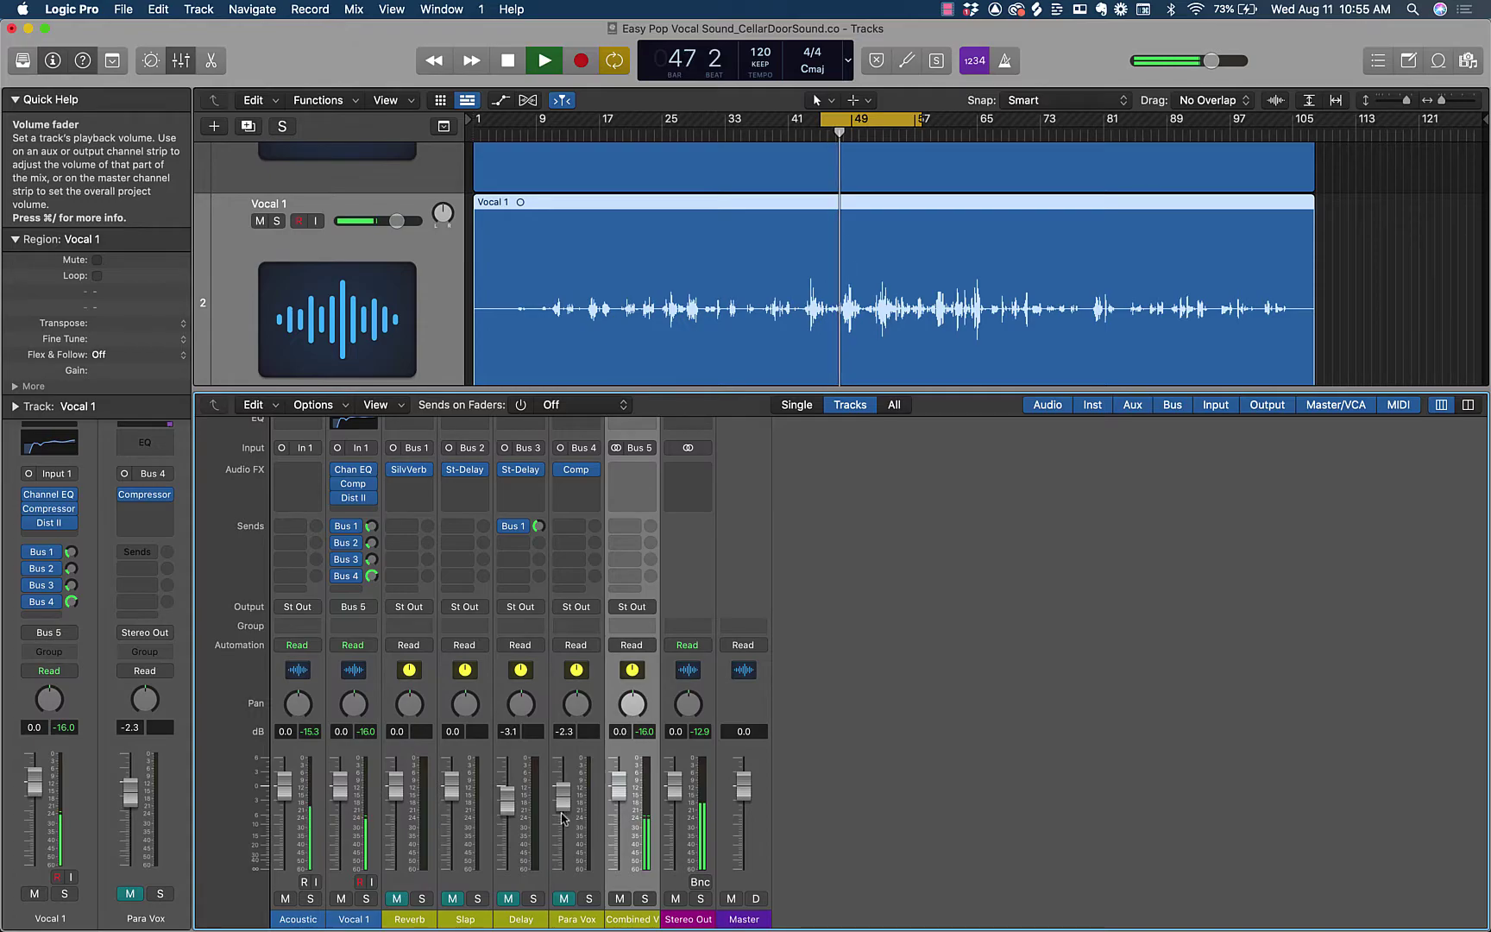
key(space)
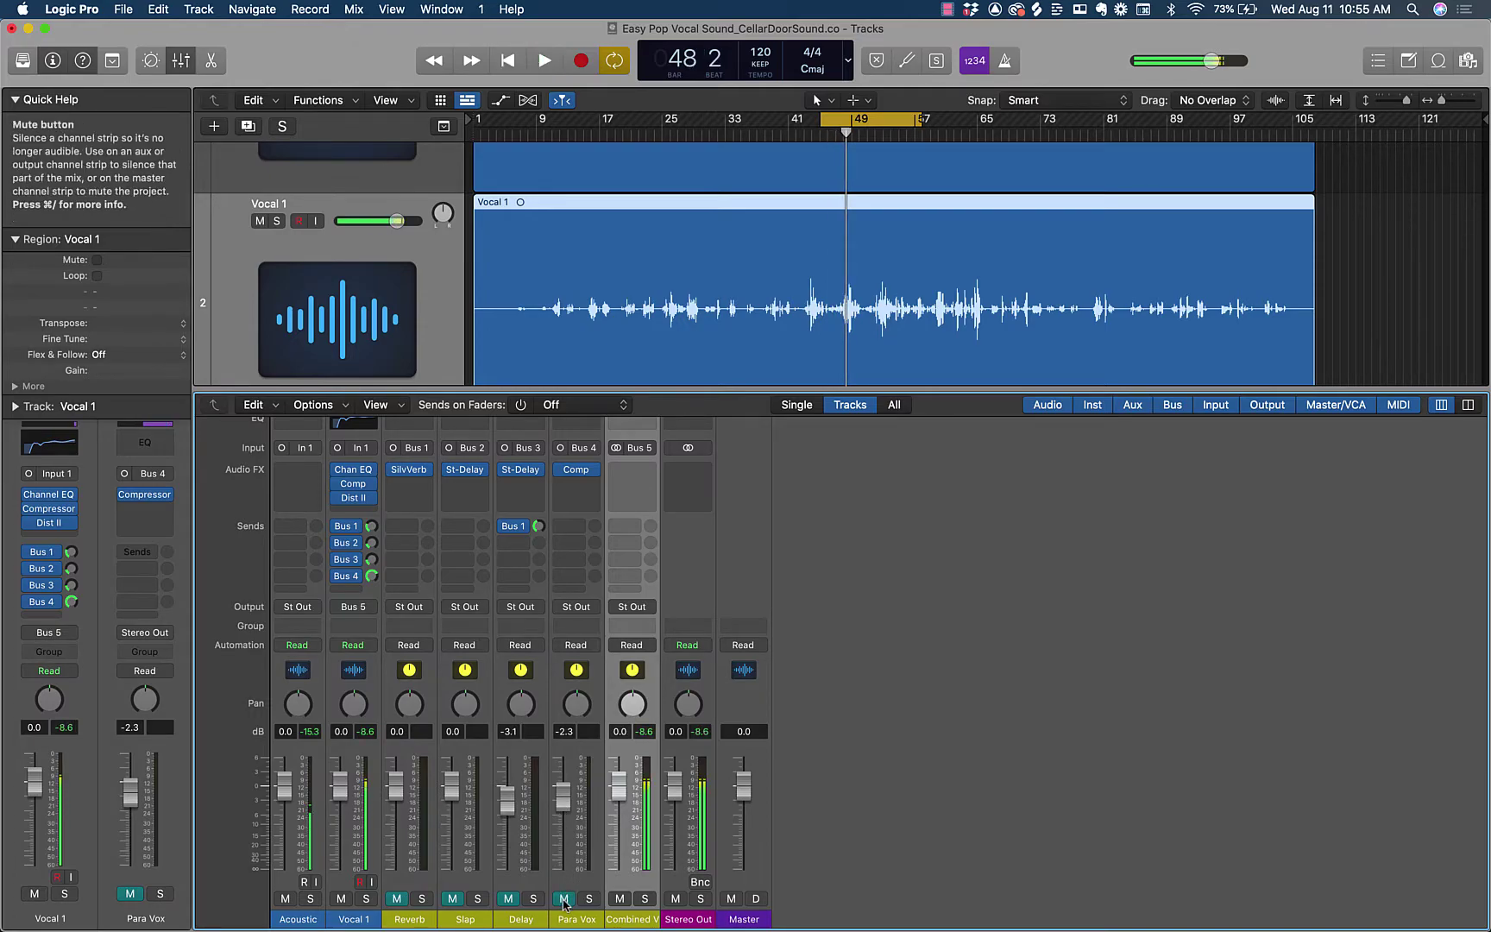
click(564, 898)
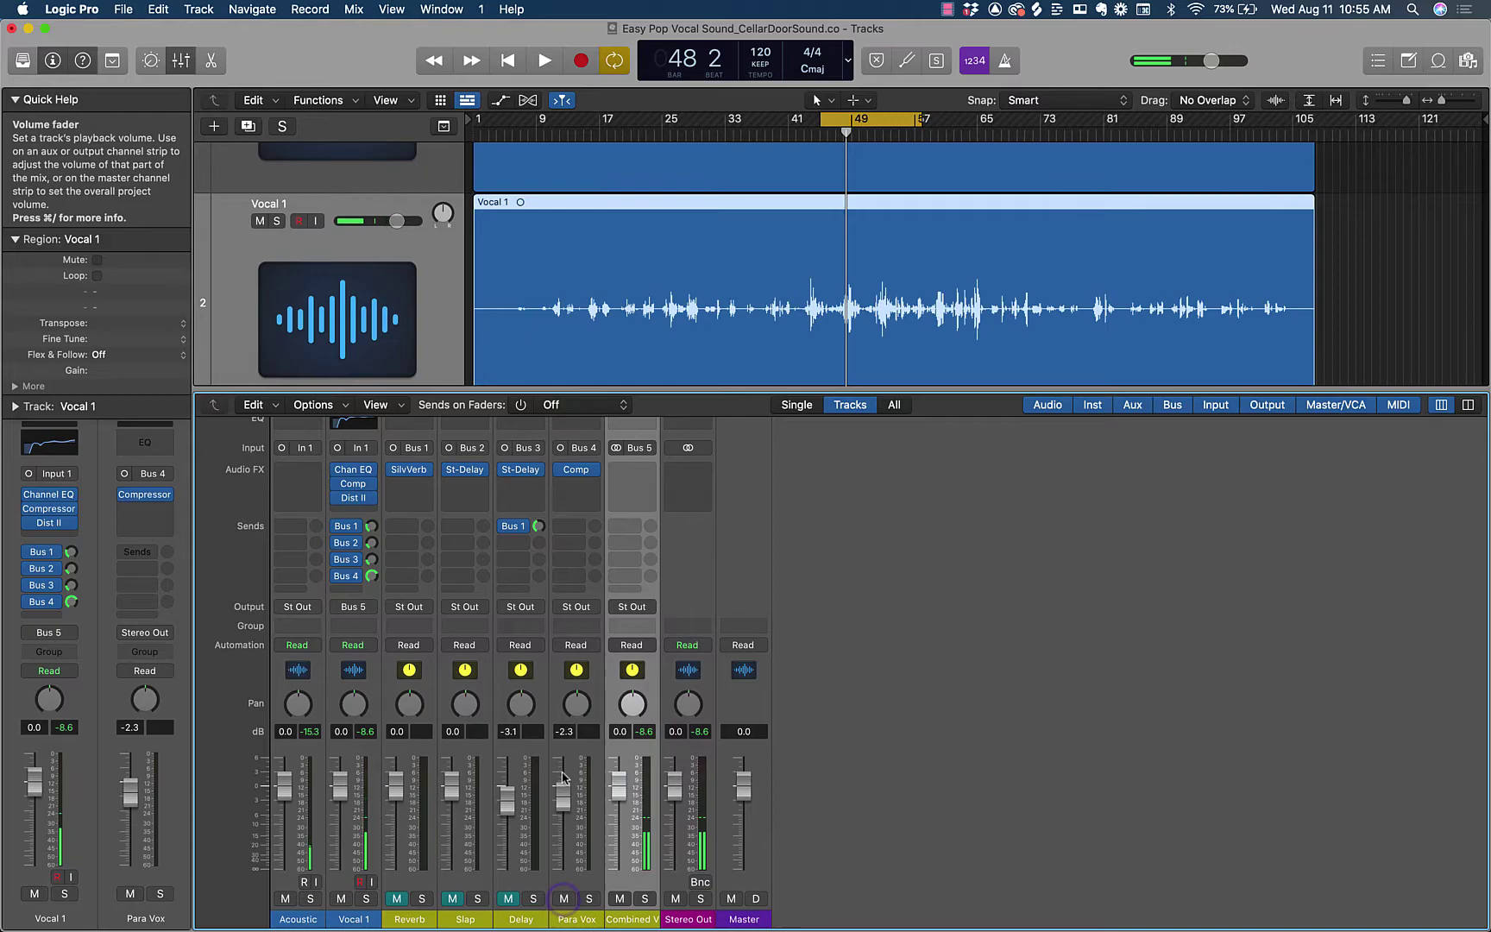
key(space)
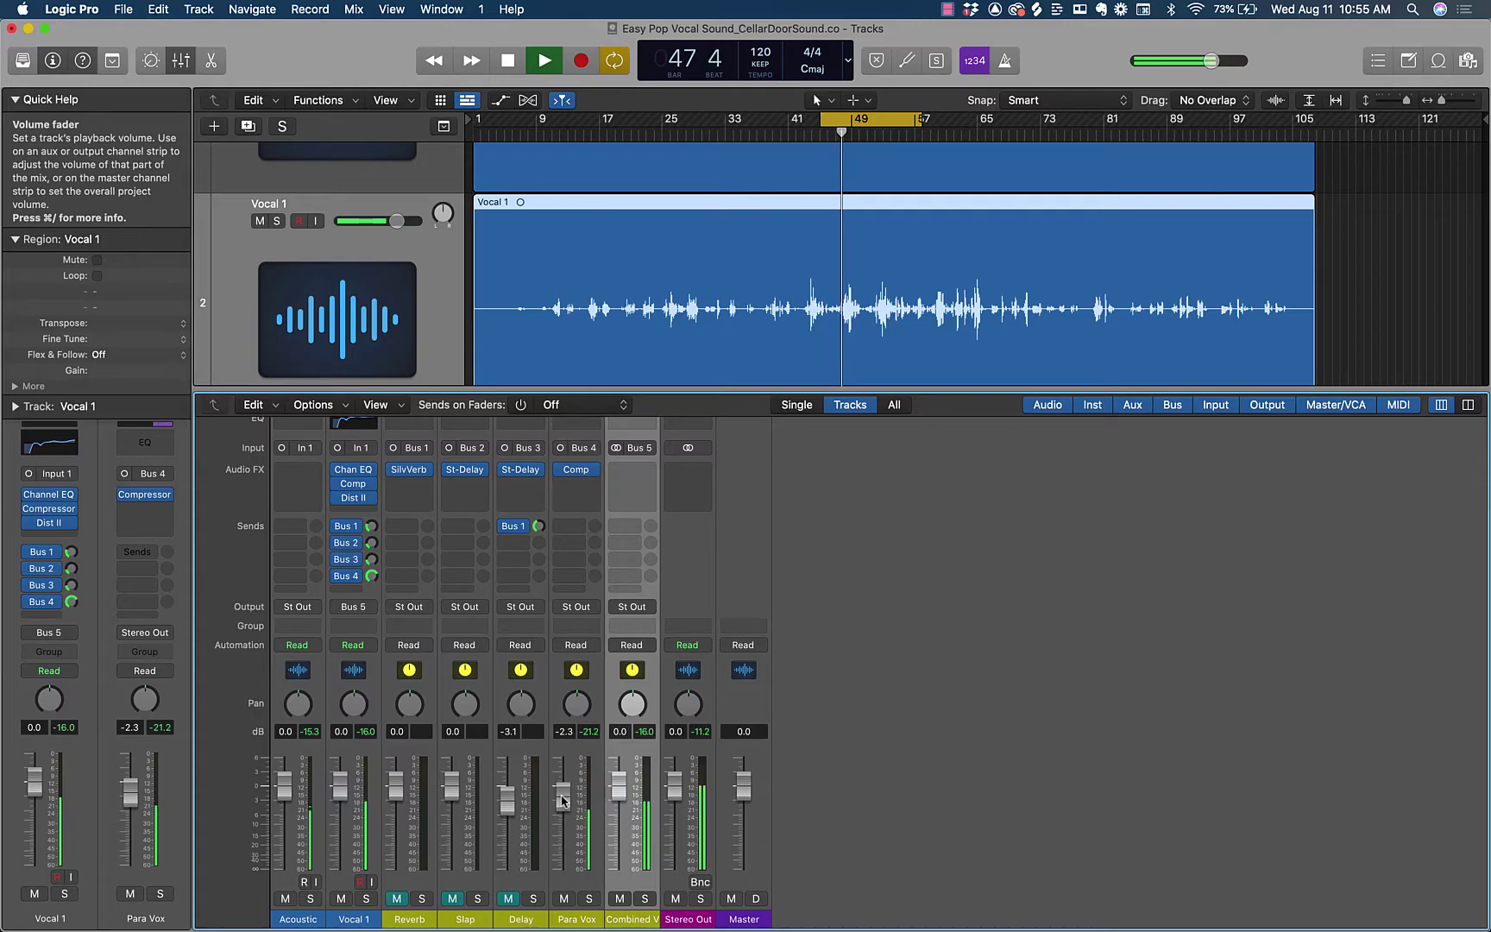
click(563, 898)
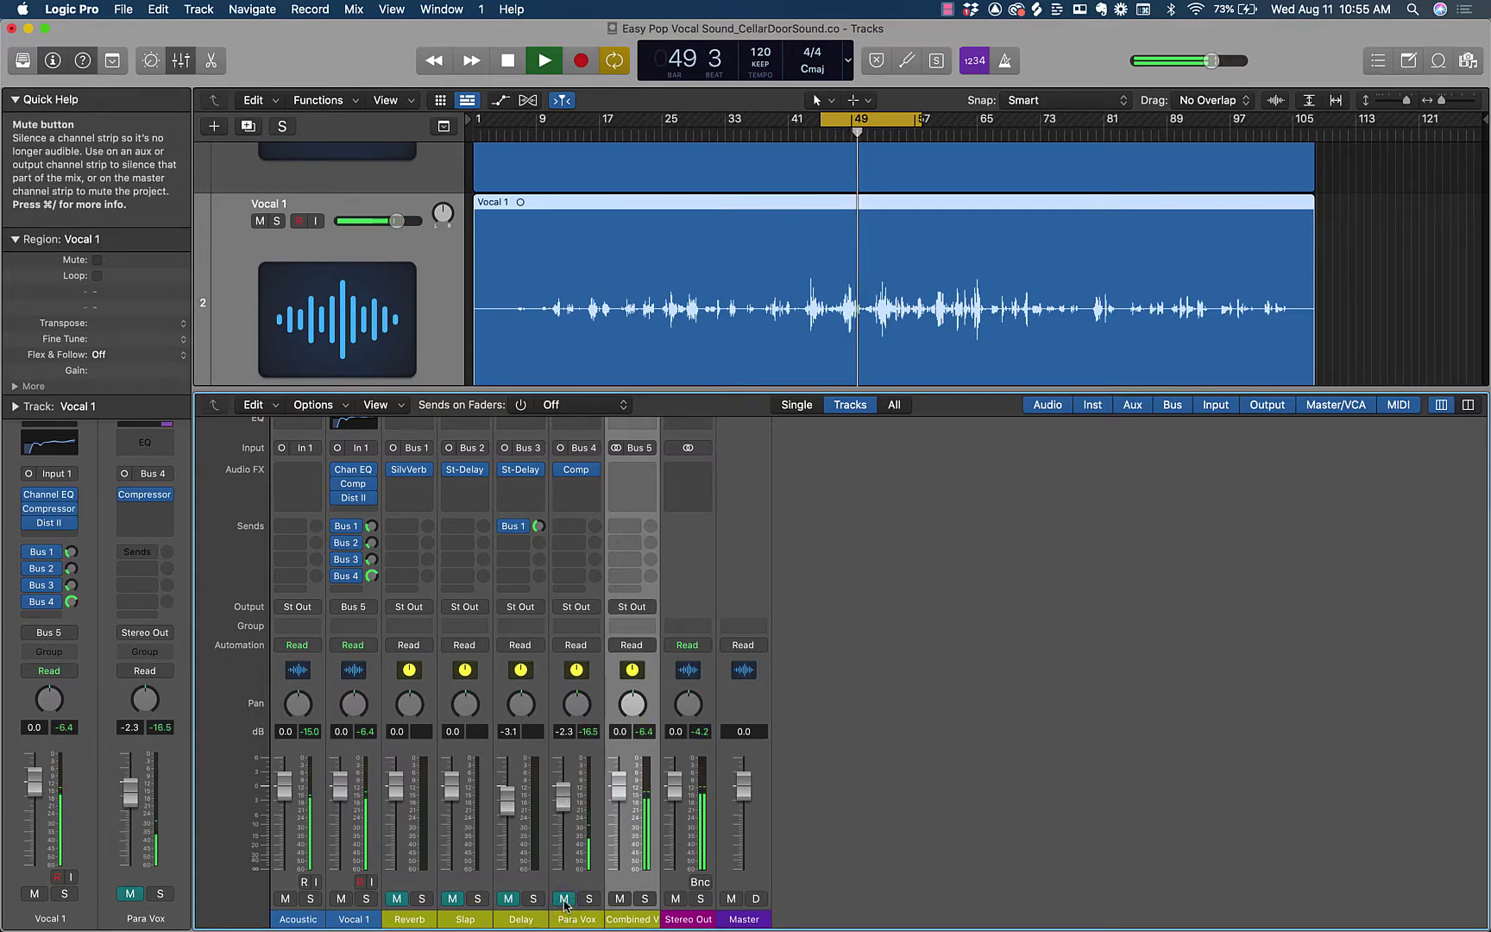
click(563, 898)
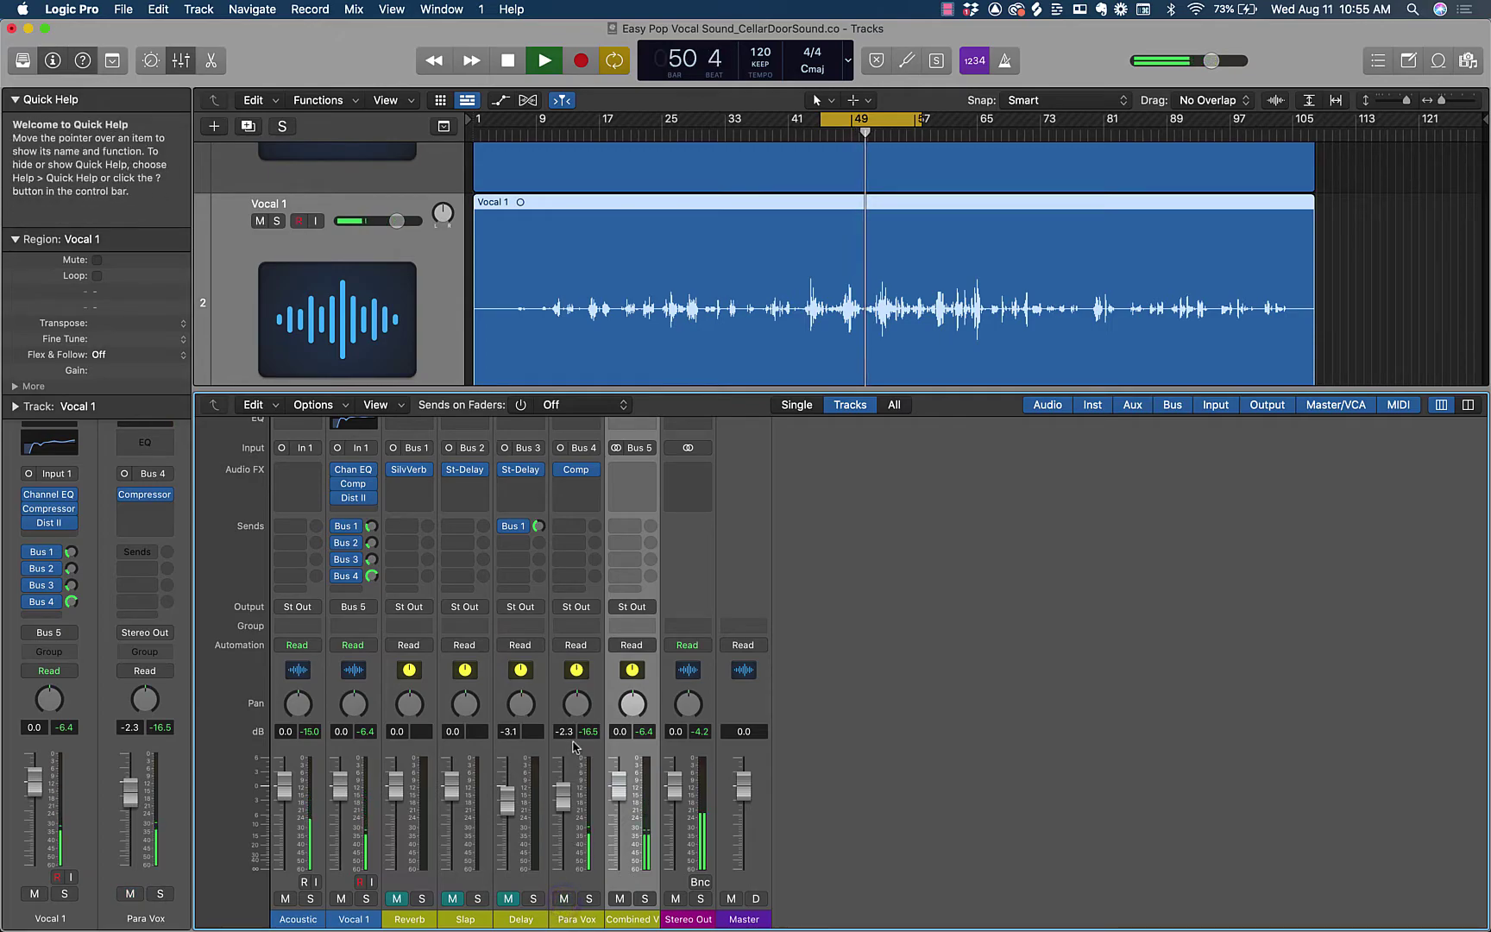
key(space)
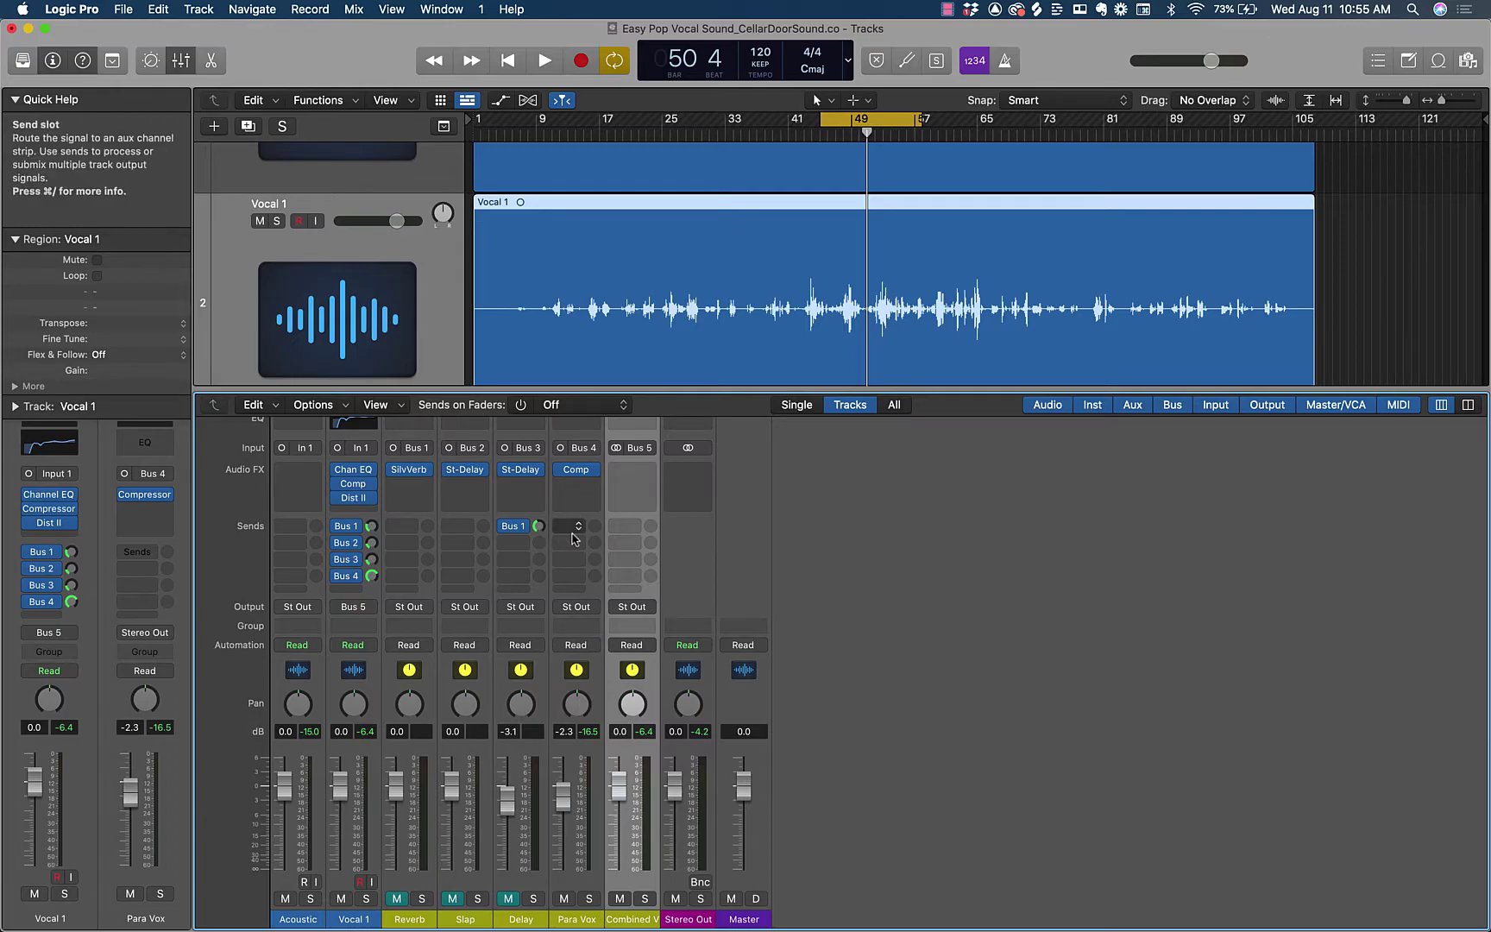
Step: Mute Combined V and insert a mono Exciter on the Para Vox aux
click(618, 899)
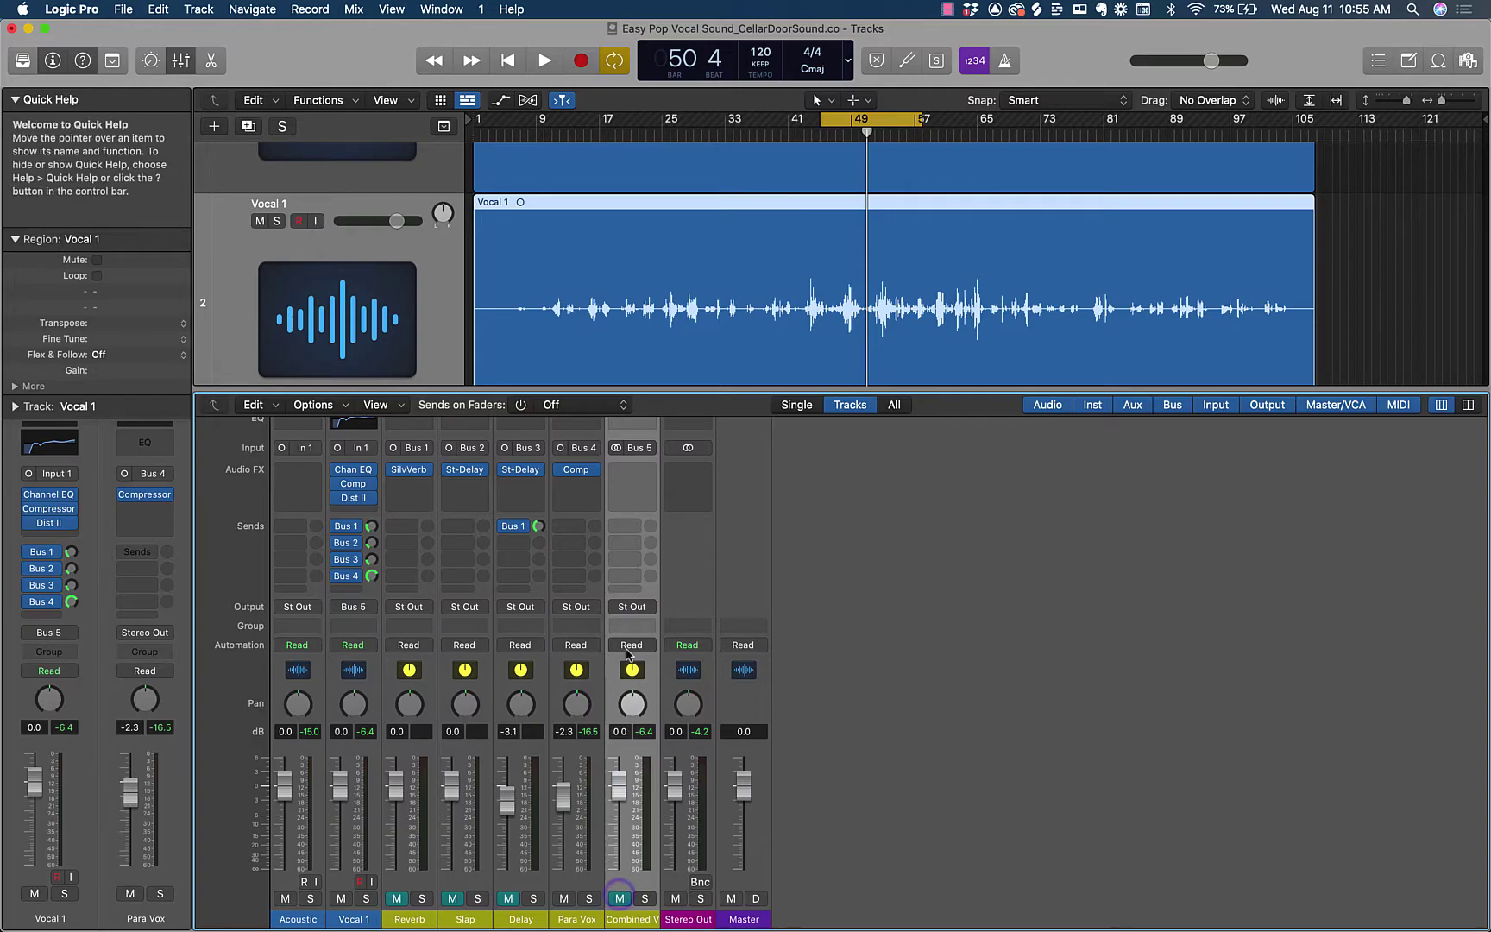
click(591, 485)
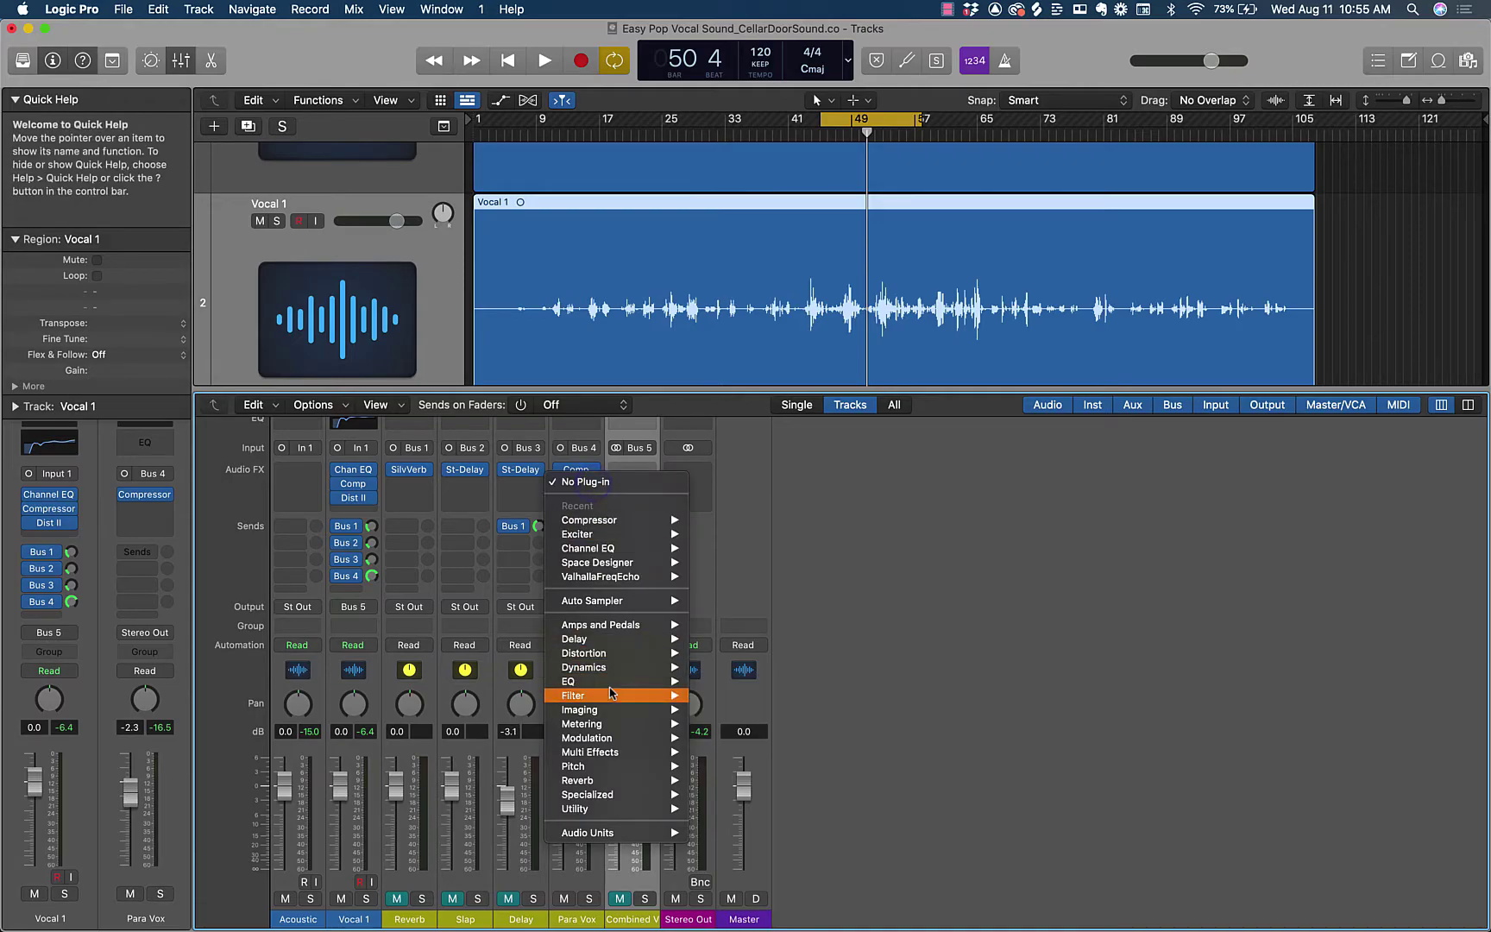
mouse_move(612, 782)
mouse_move(724, 795)
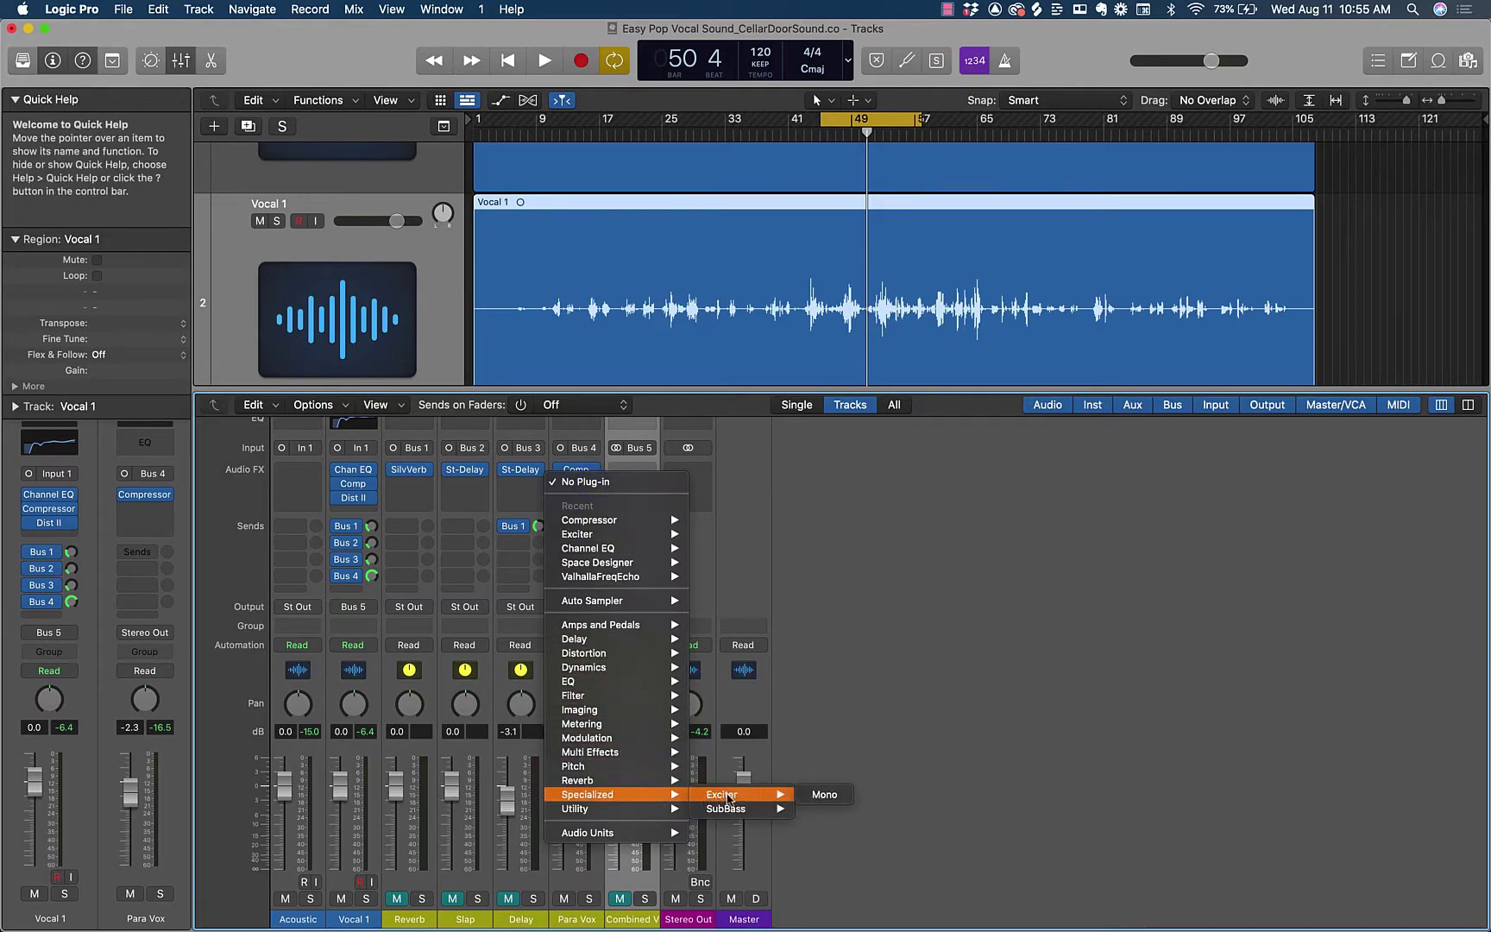
click(817, 795)
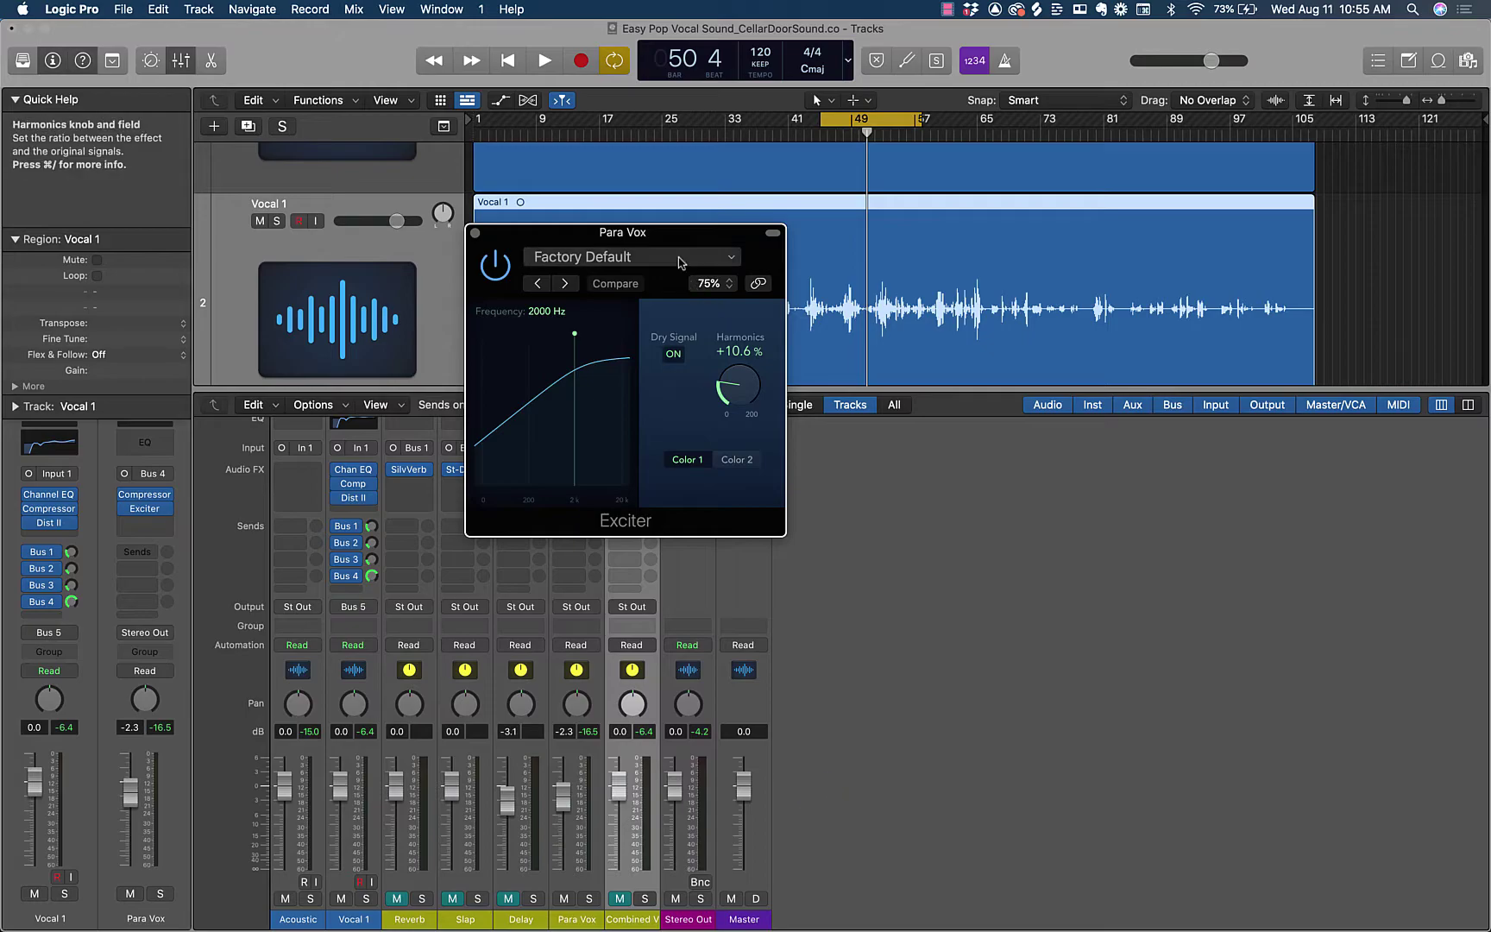
drag(673, 242, 1047, 393)
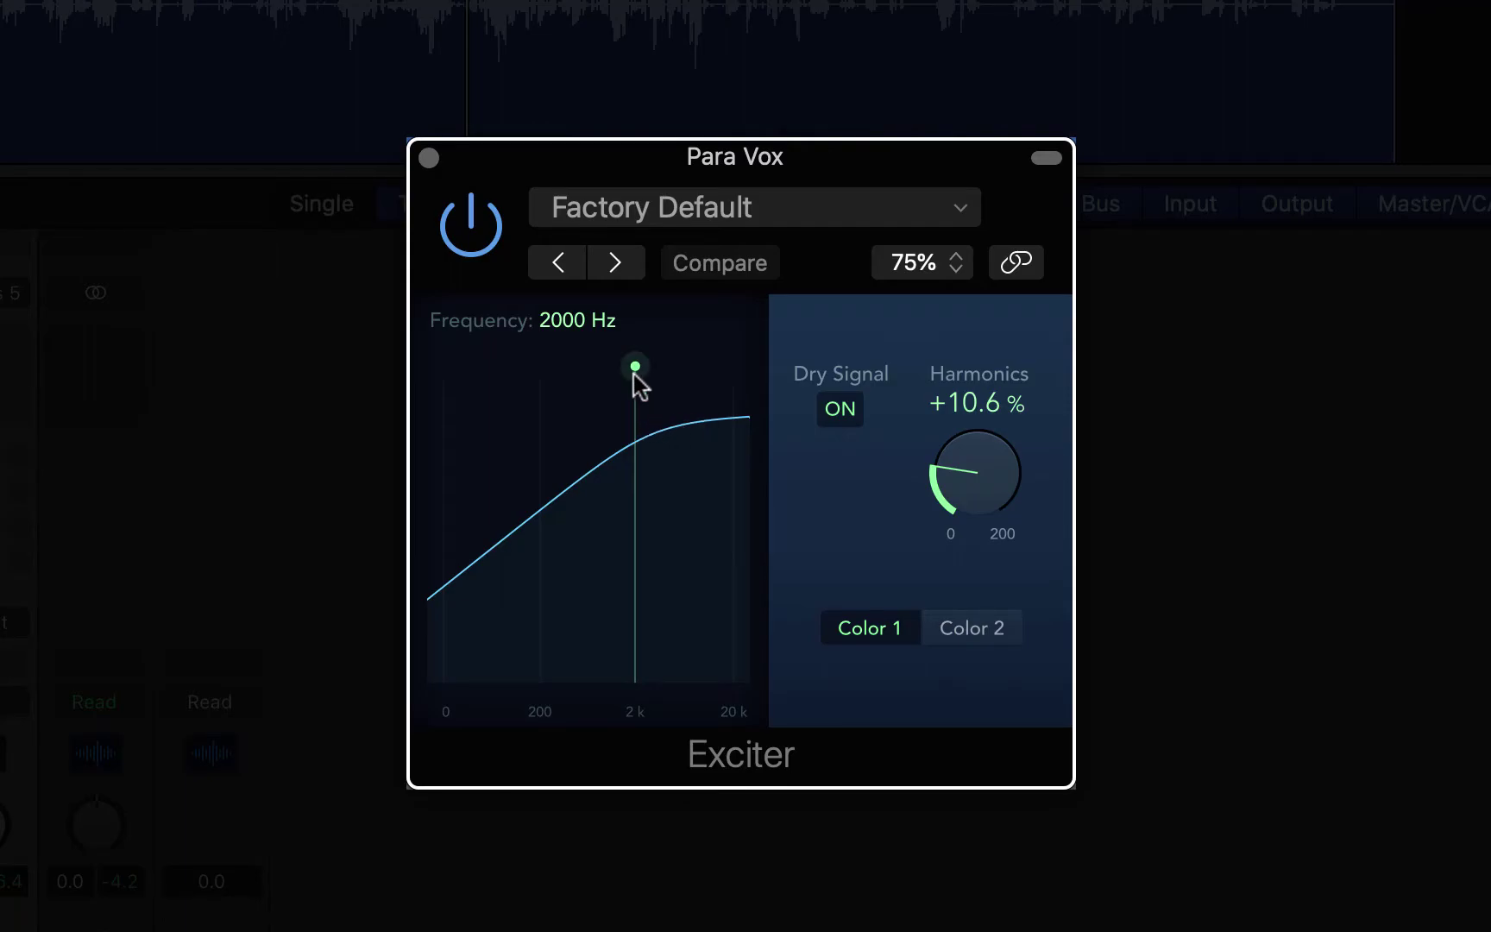
Step: Set the Exciter frequency to 4700 Hz and Harmonics to +200 %
mouse_move(631, 376)
mouse_down()
mouse_move(590, 374)
mouse_move(674, 389)
mouse_move(630, 390)
mouse_up()
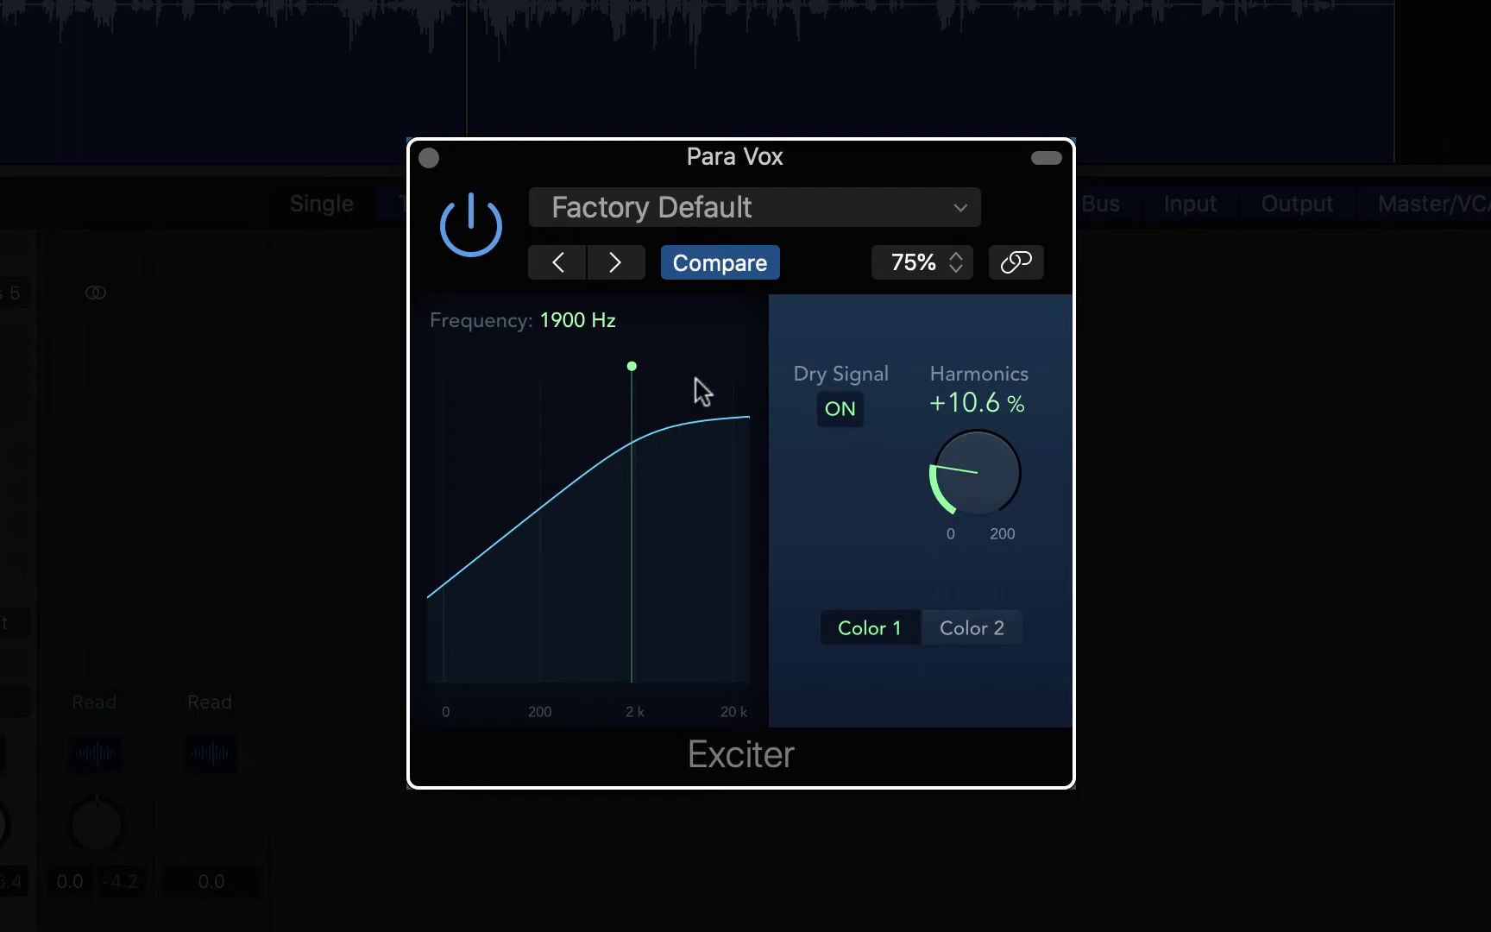
drag(631, 366, 671, 366)
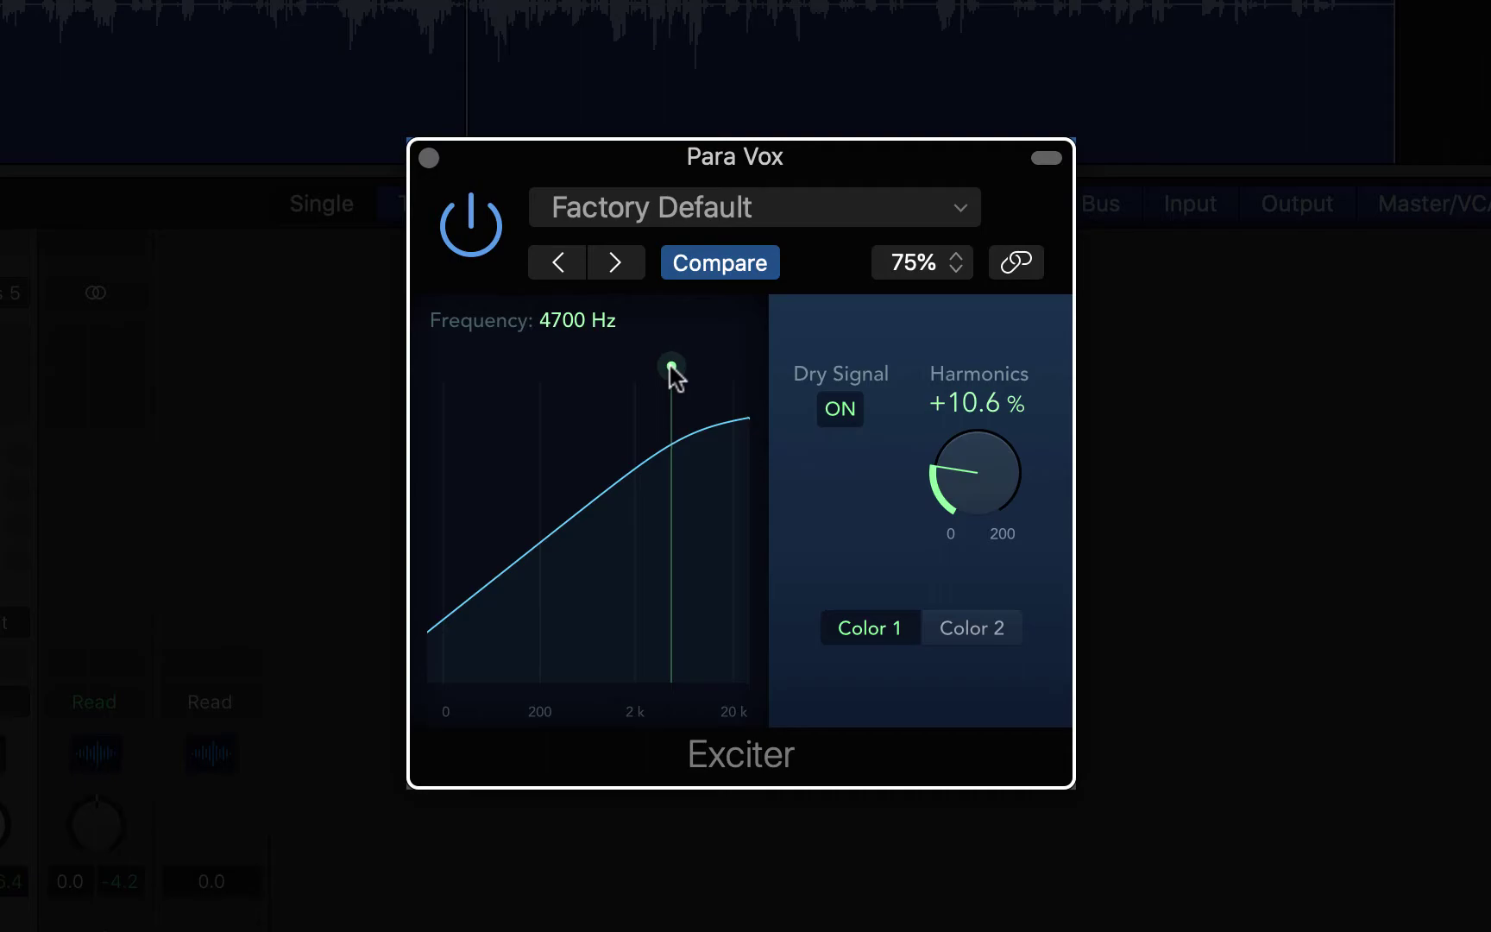
drag(965, 479, 939, 164)
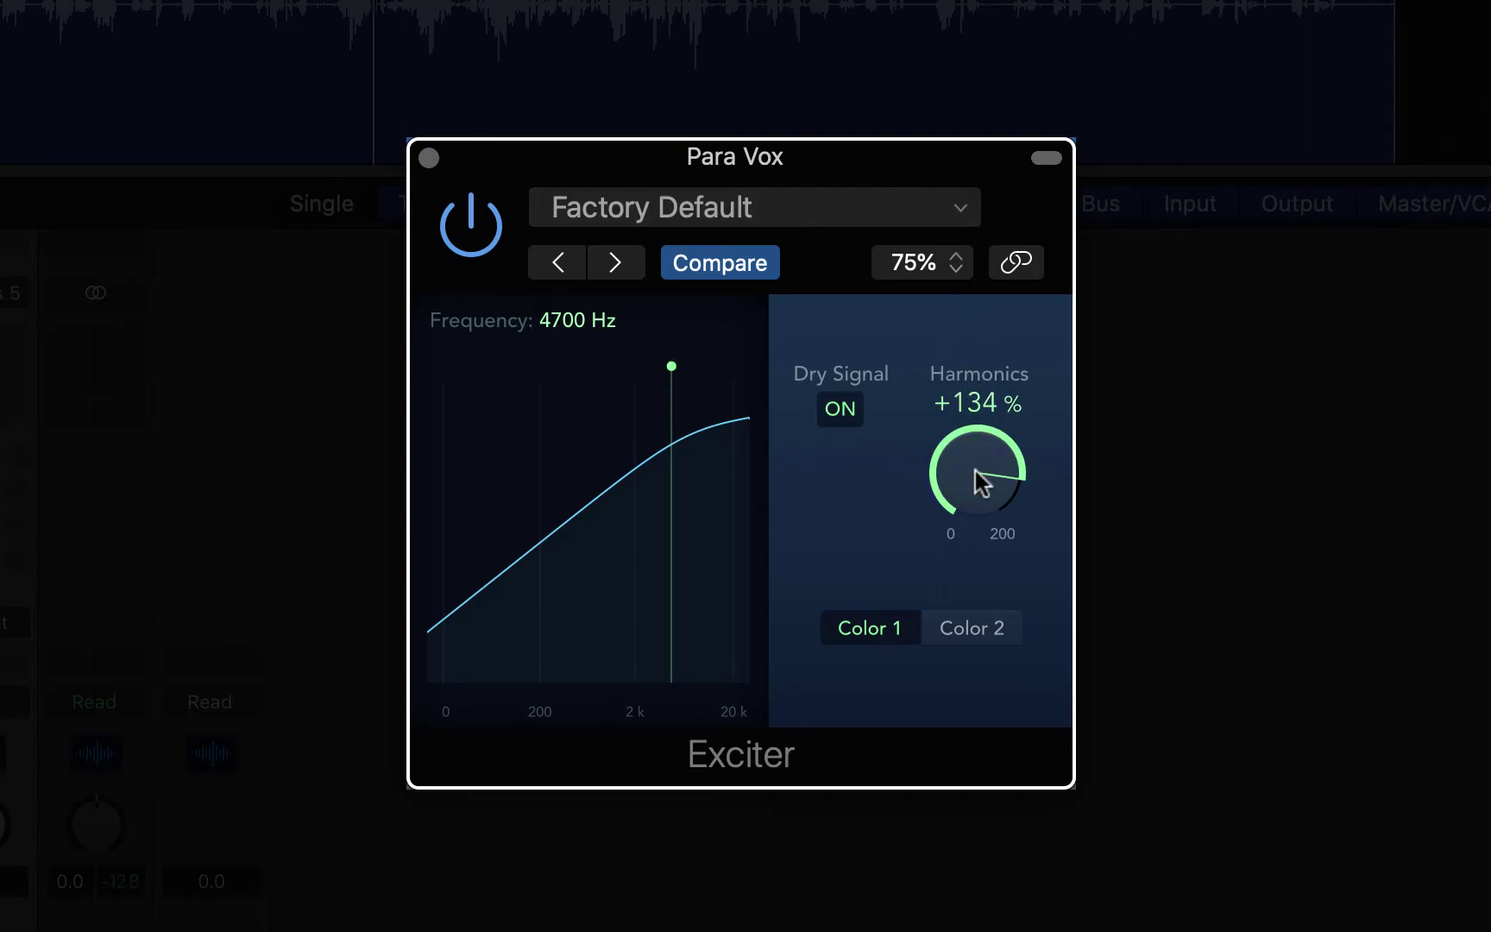
drag(975, 470, 978, 361)
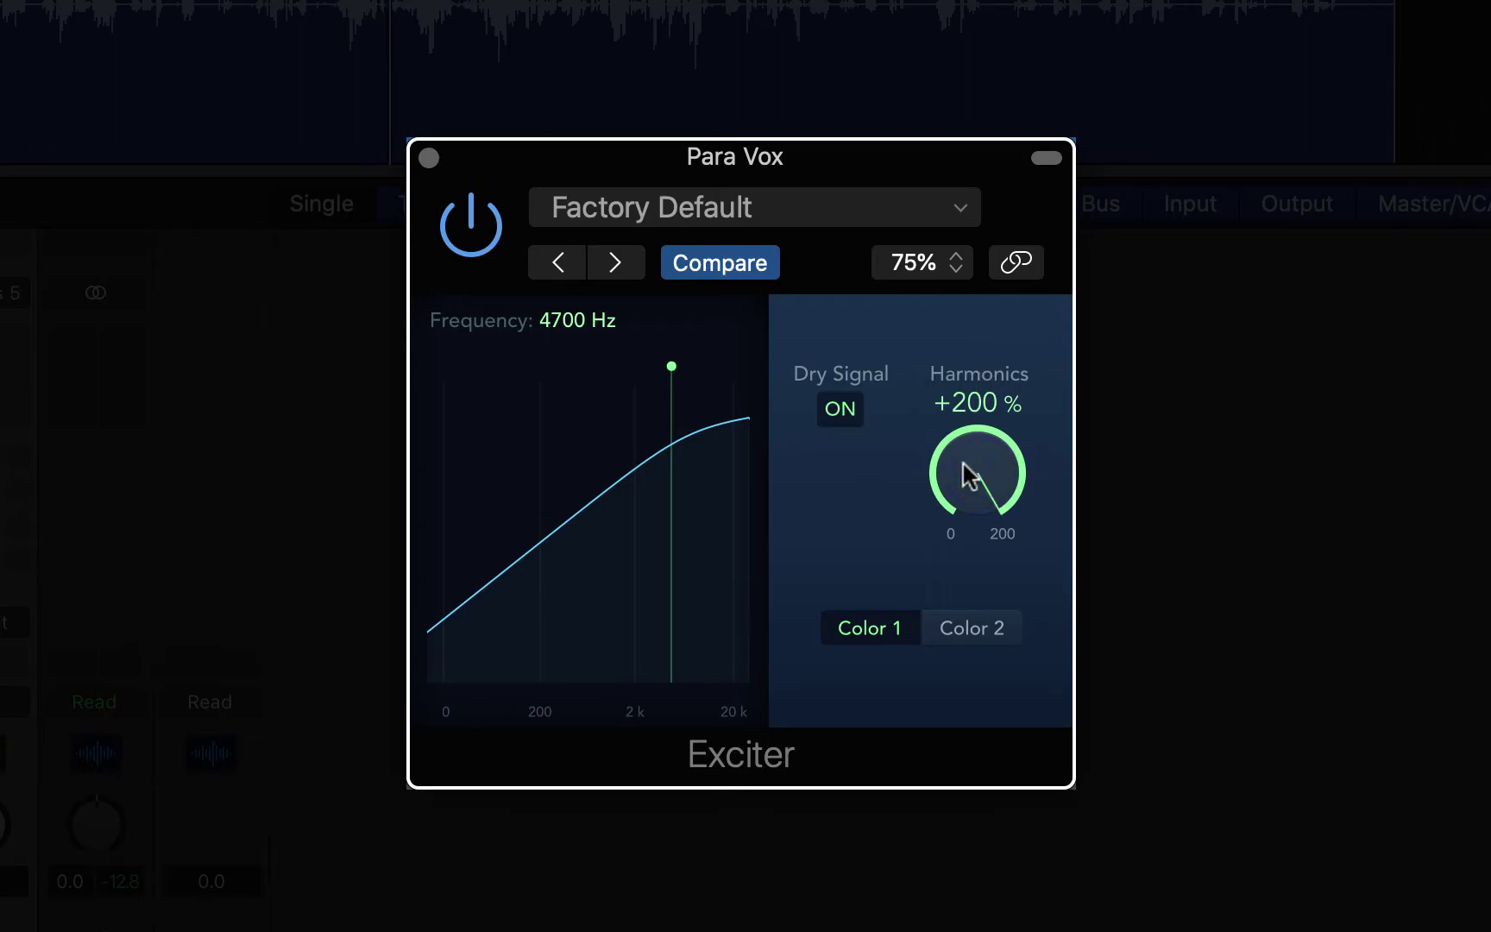
Step: Compare the Exciter with Dry Signal off and on, lowering Harmonics, and leave Dry Signal on
click(843, 409)
click(849, 411)
drag(981, 476, 1008, 754)
drag(986, 477, 985, 507)
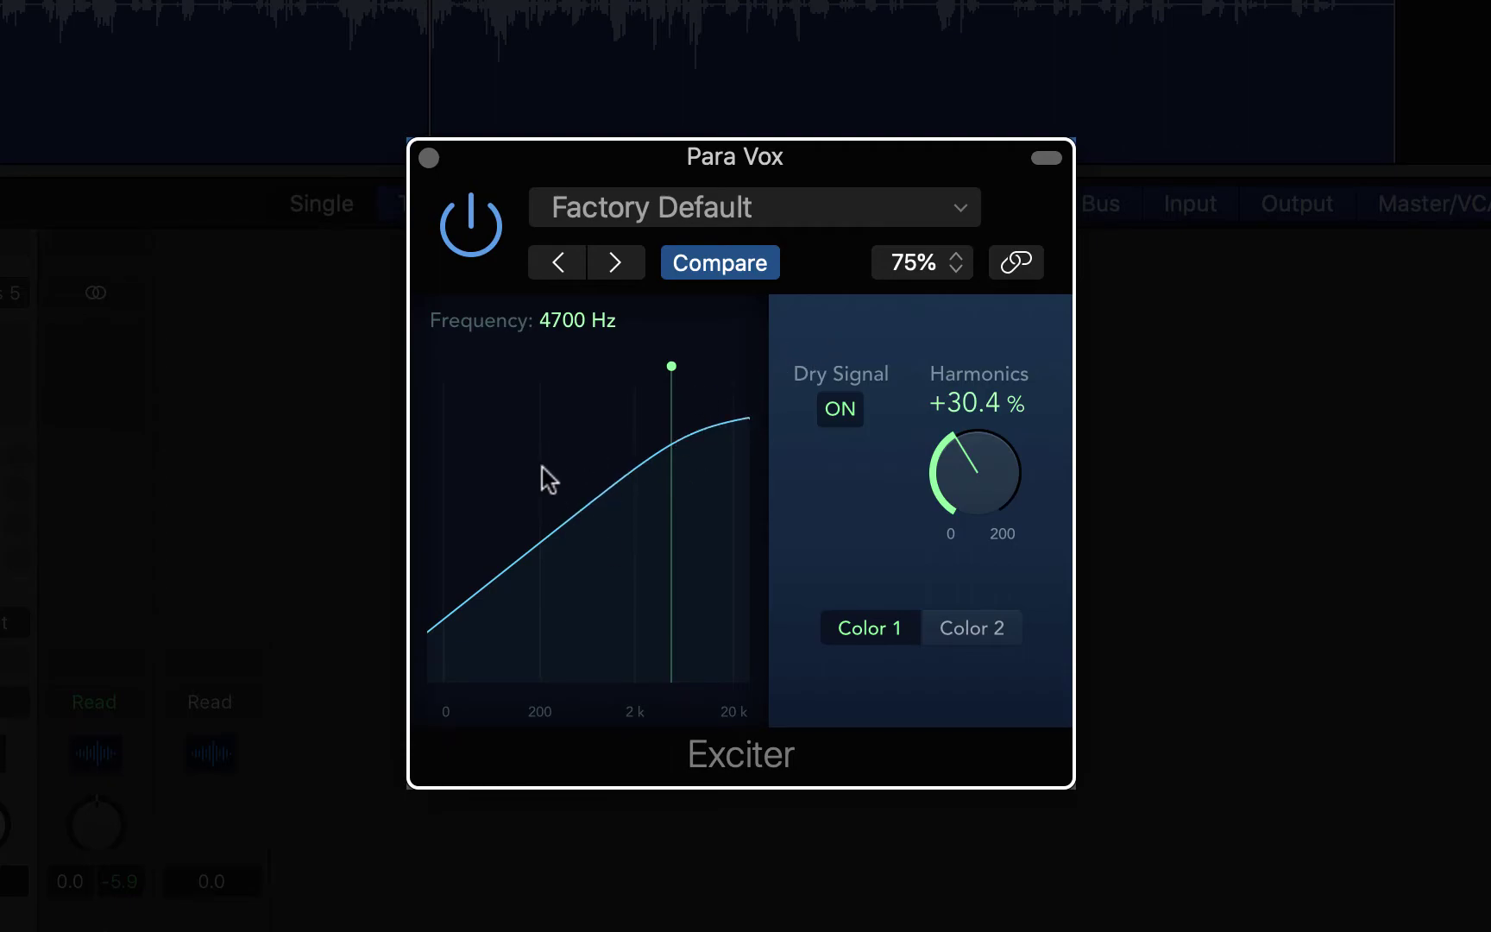
click(846, 409)
Step: Switch the Exciter to Color 2, set Harmonics to +58.3 %, and A/B it via bypass
click(971, 630)
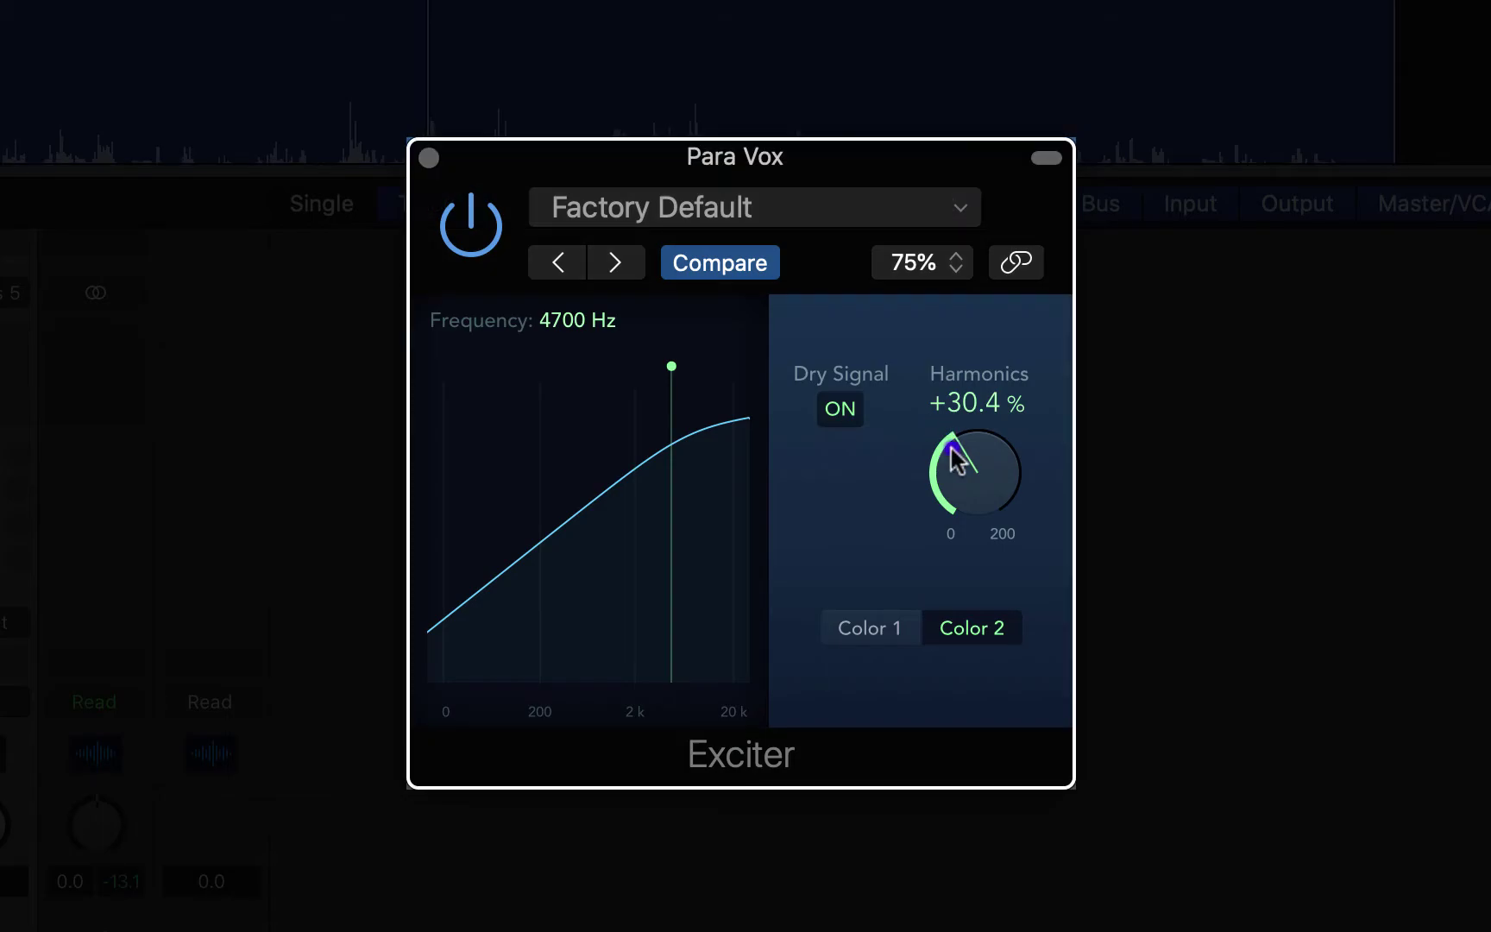
drag(950, 449, 945, 370)
drag(960, 473, 959, 477)
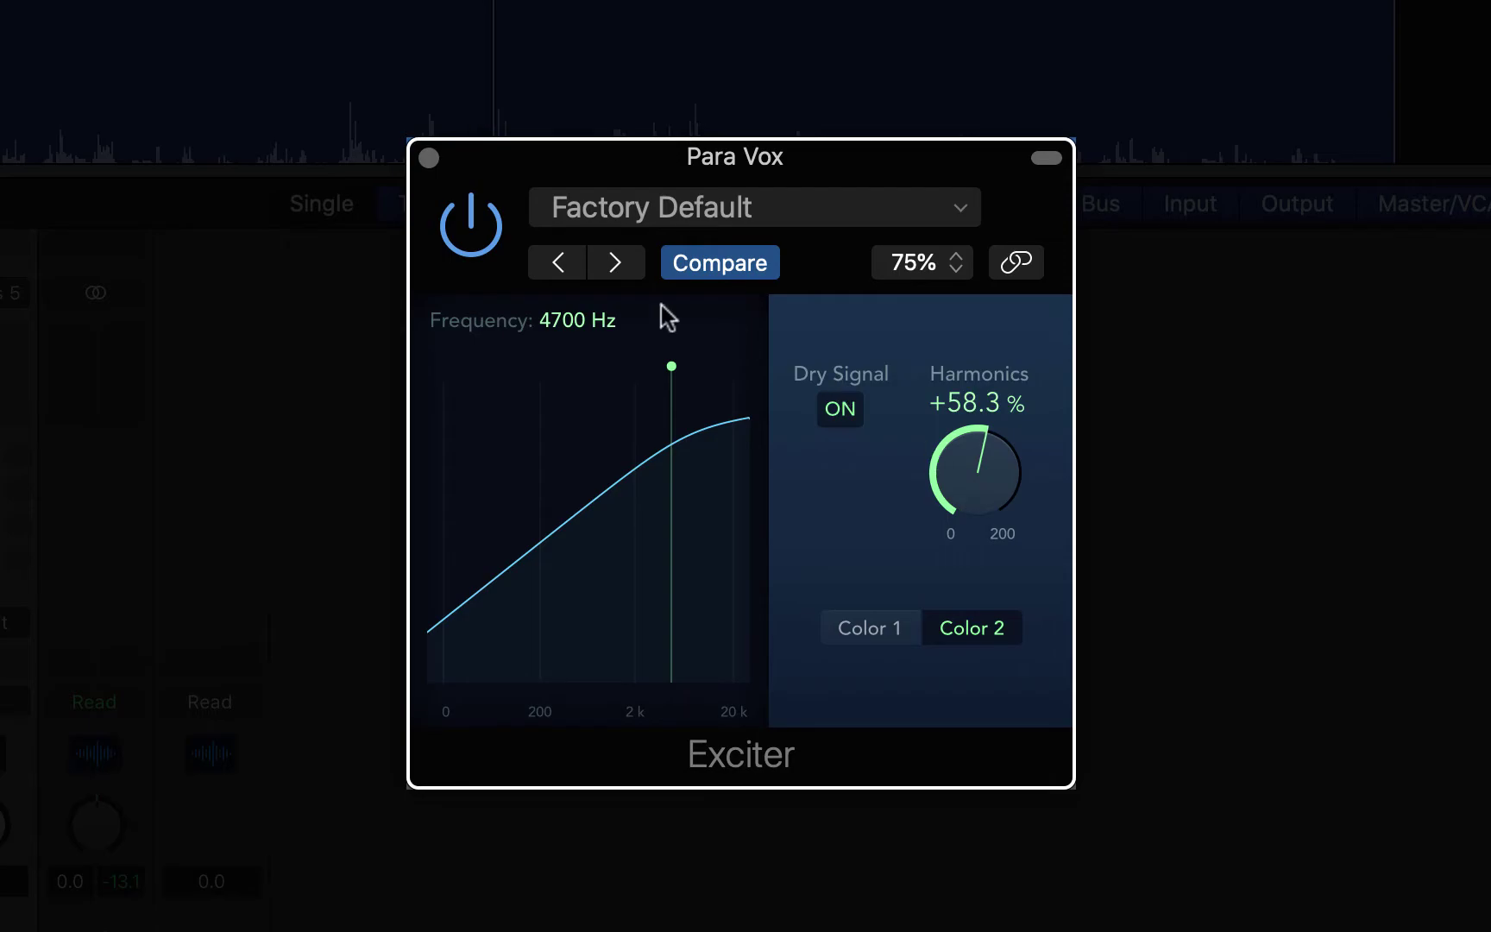
click(472, 226)
click(472, 226)
click(472, 226)
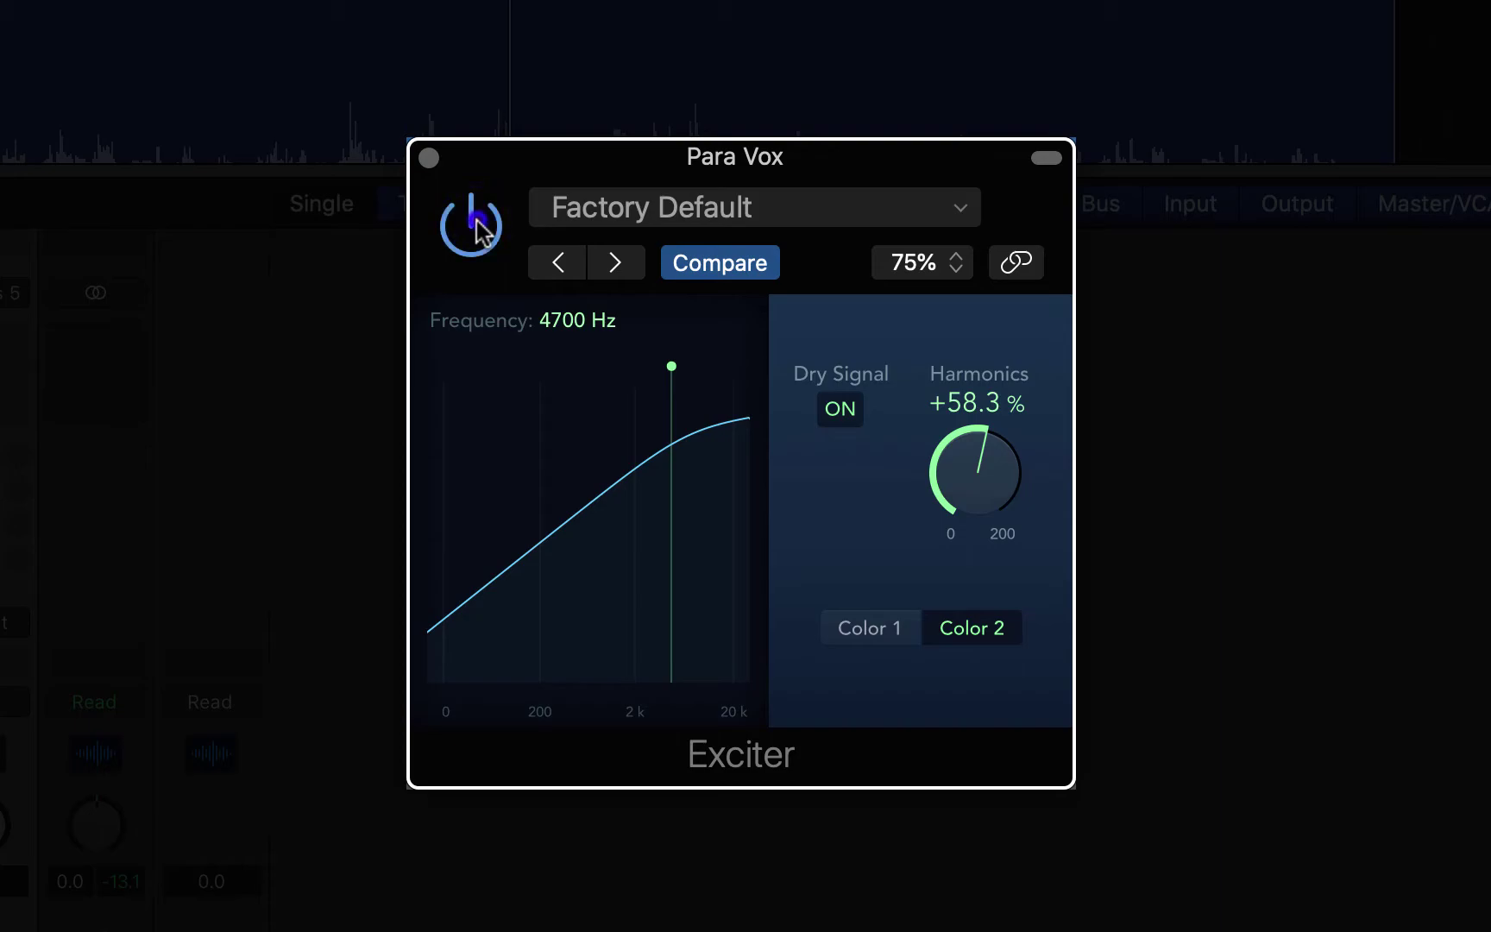
click(472, 226)
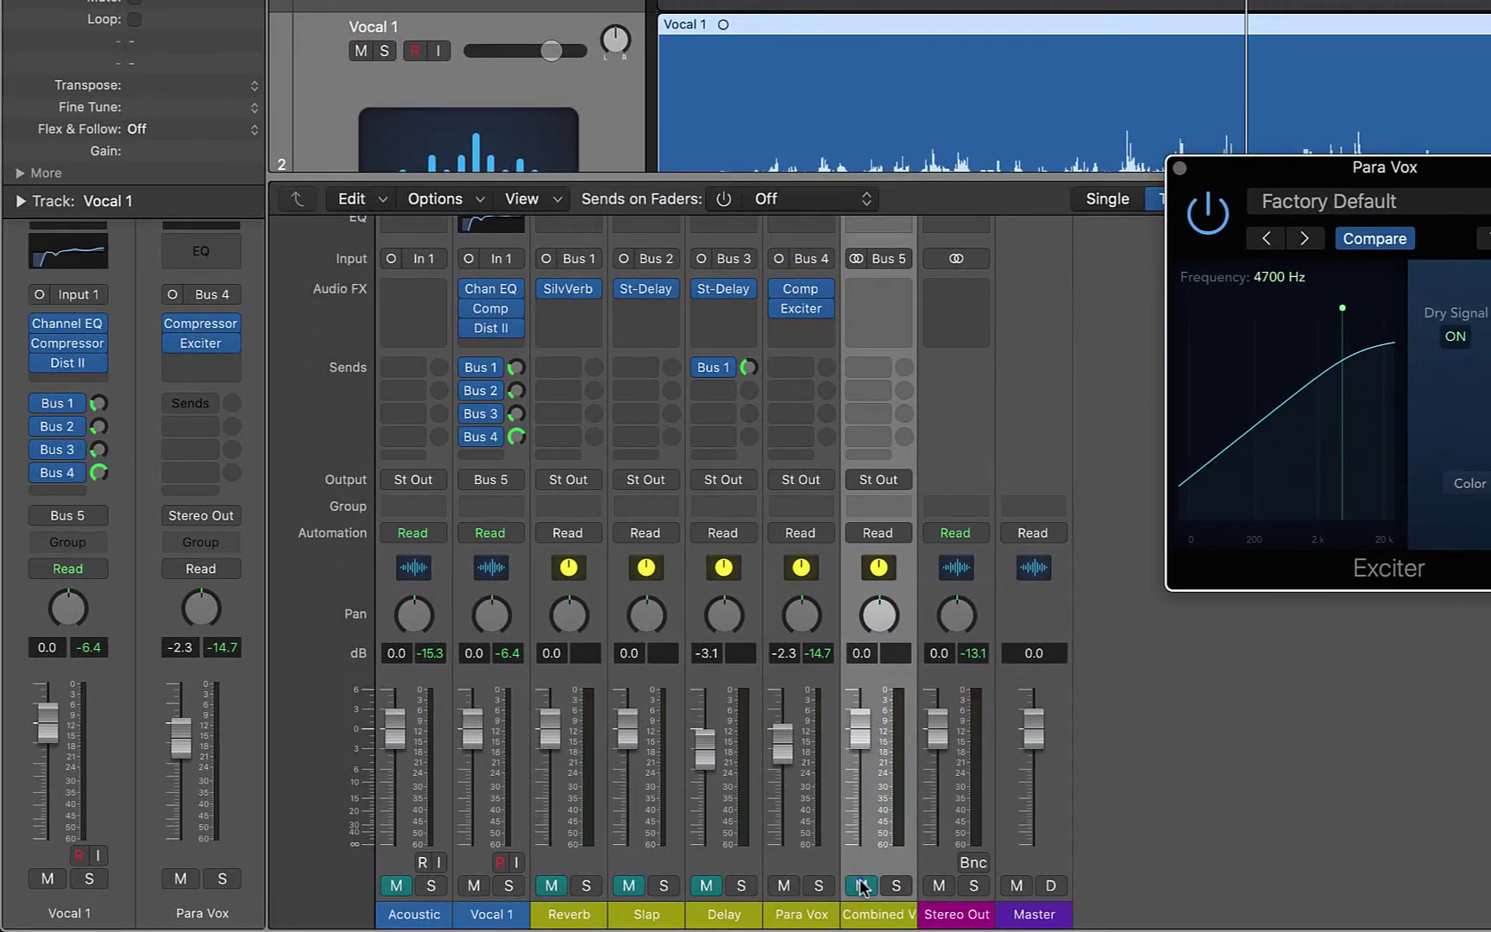
Step: Unmute Combined V and route Para Vox's output to Bus 5 (Combined V)
click(861, 885)
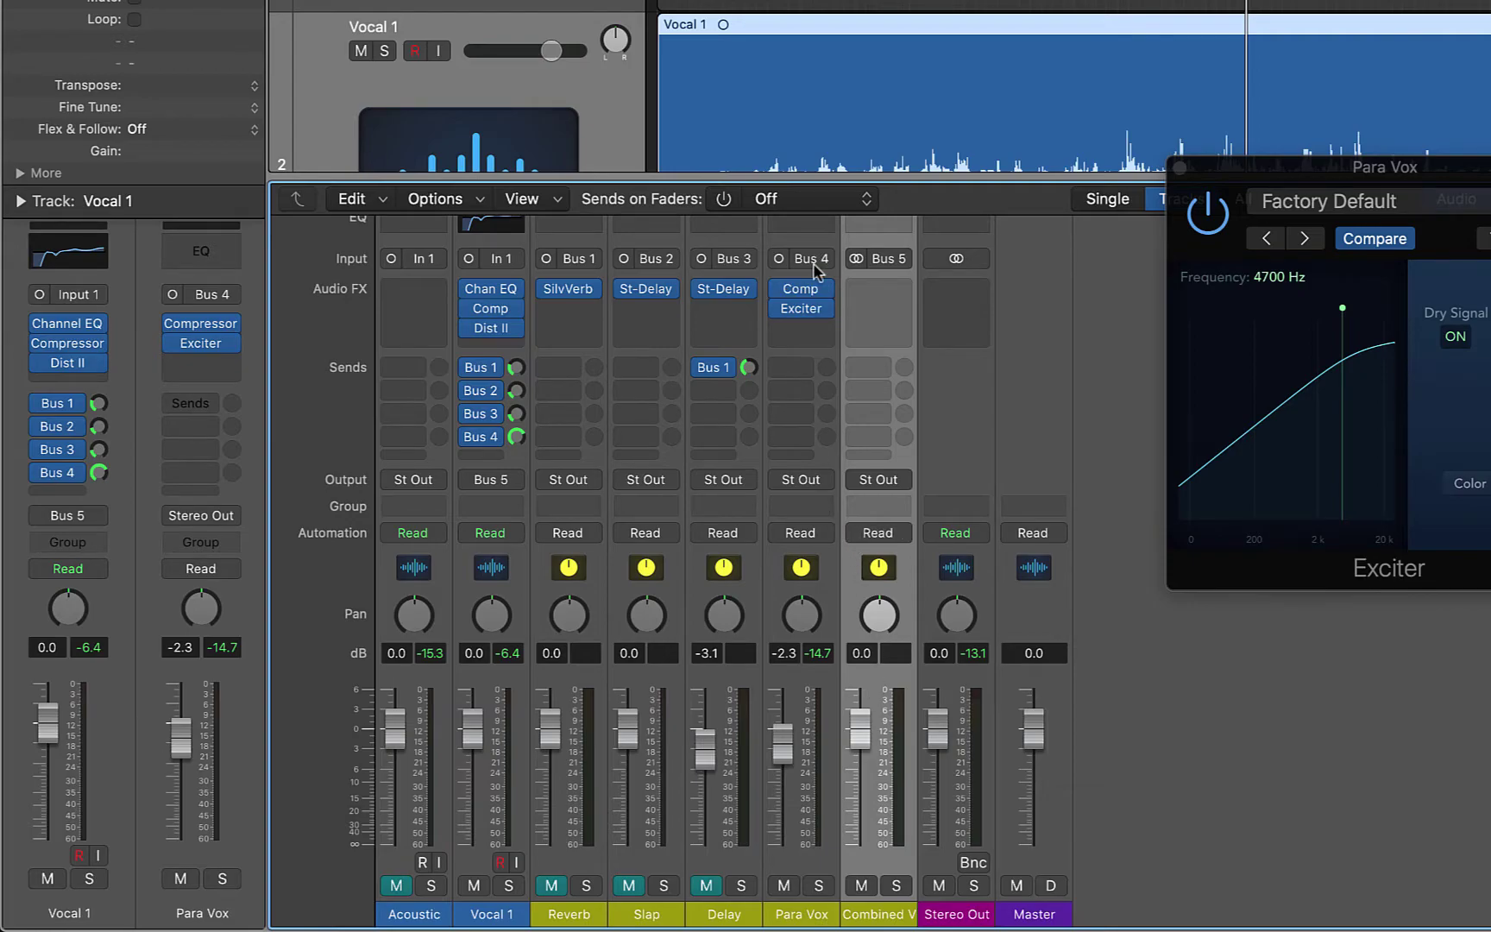
click(811, 486)
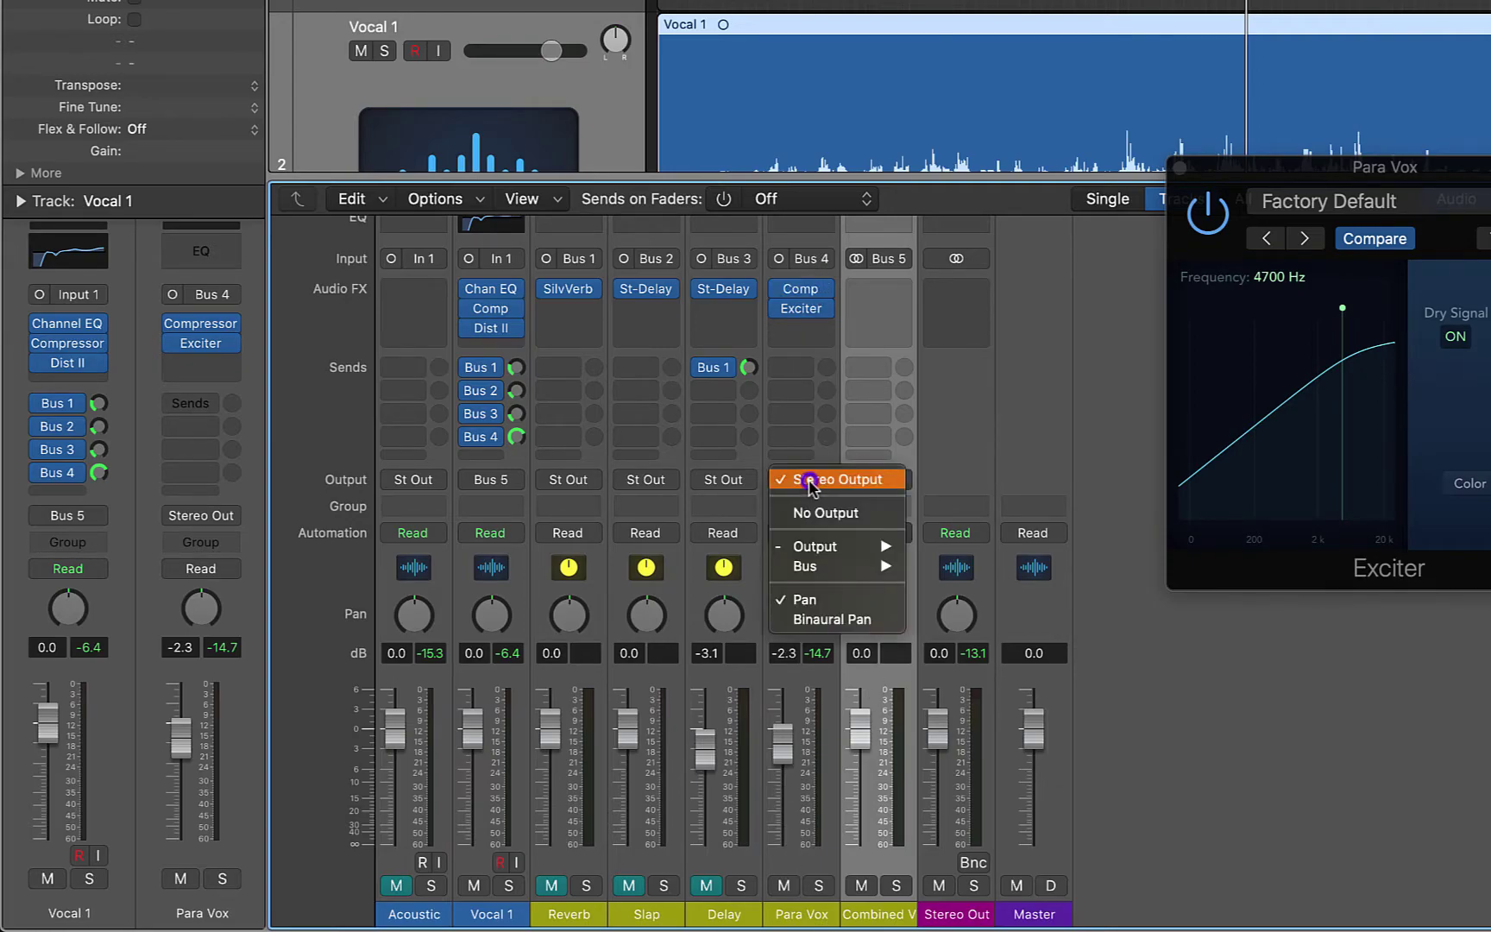
mouse_move(833, 566)
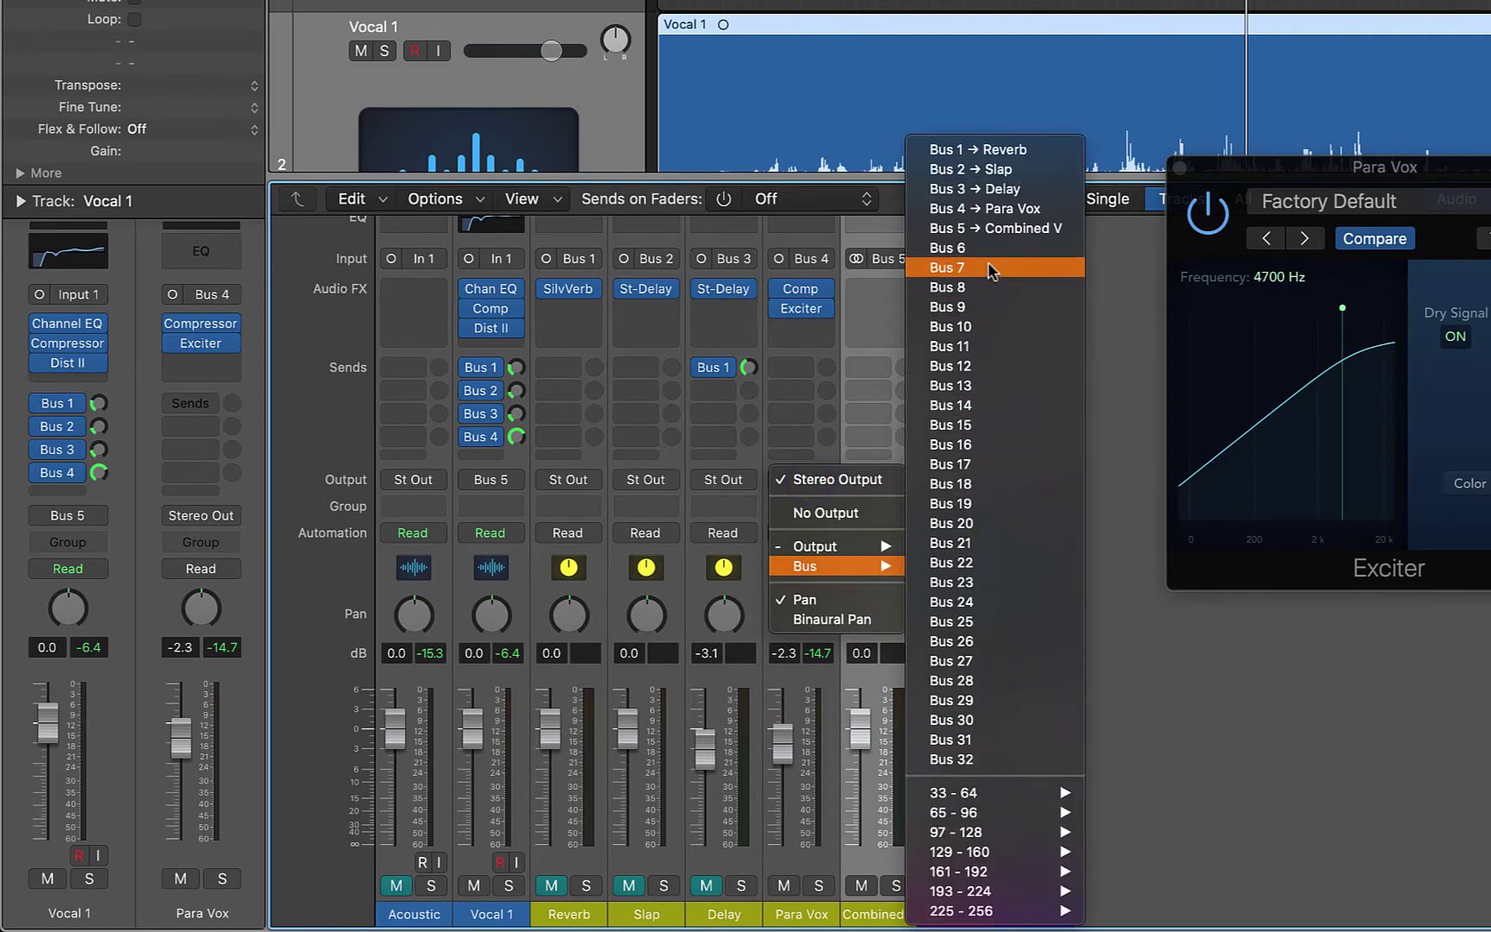
click(992, 226)
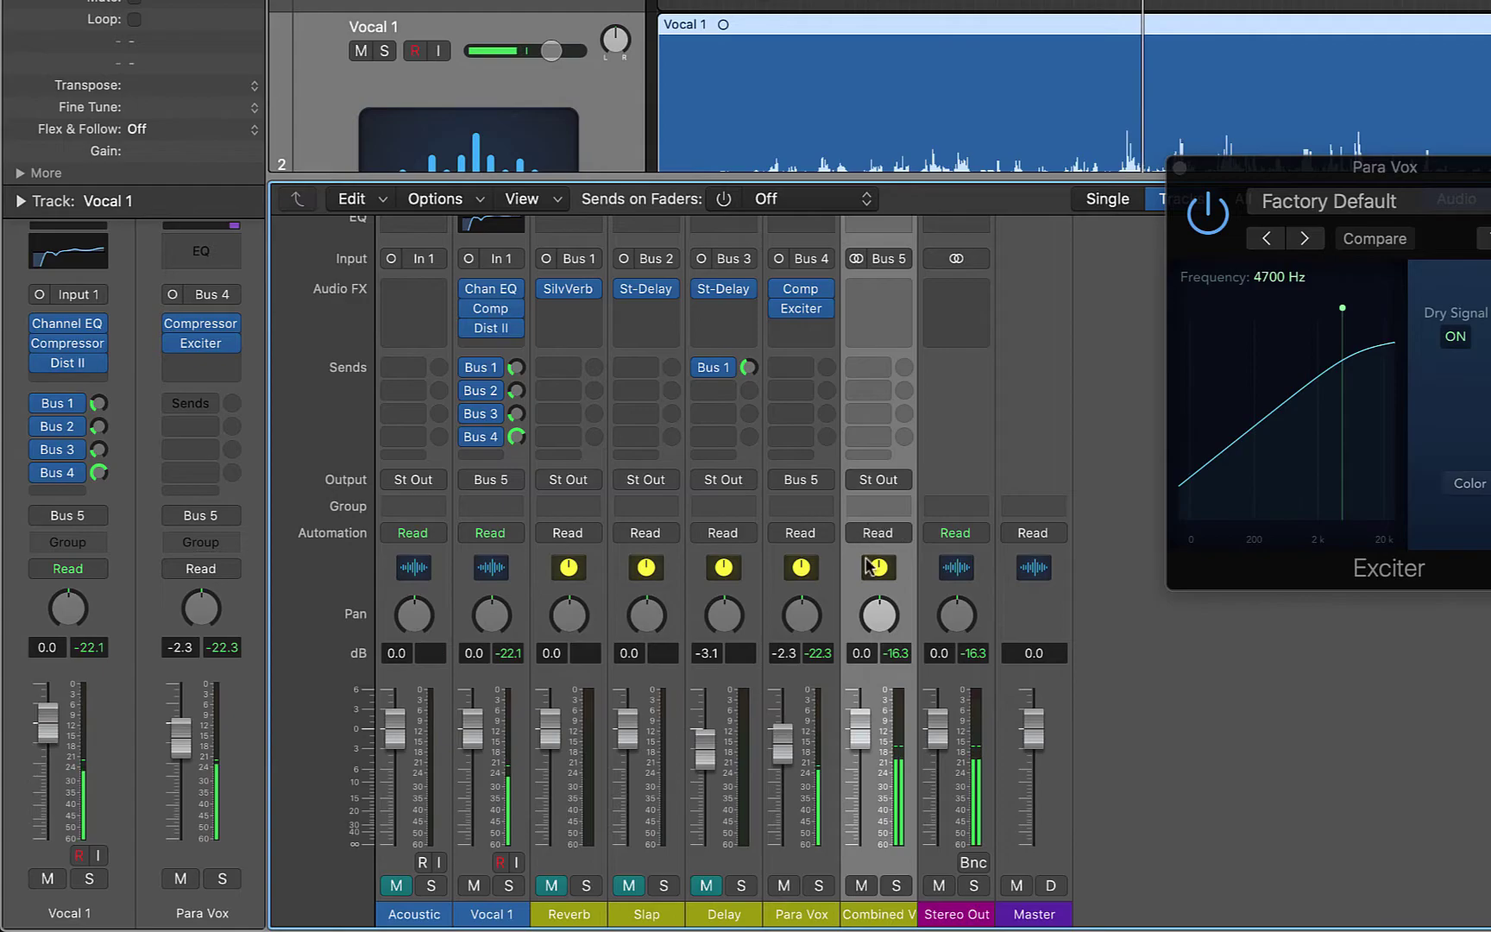
Step: Pull the Combined V fader down, then reset it to 0 dB
drag(860, 729, 860, 836)
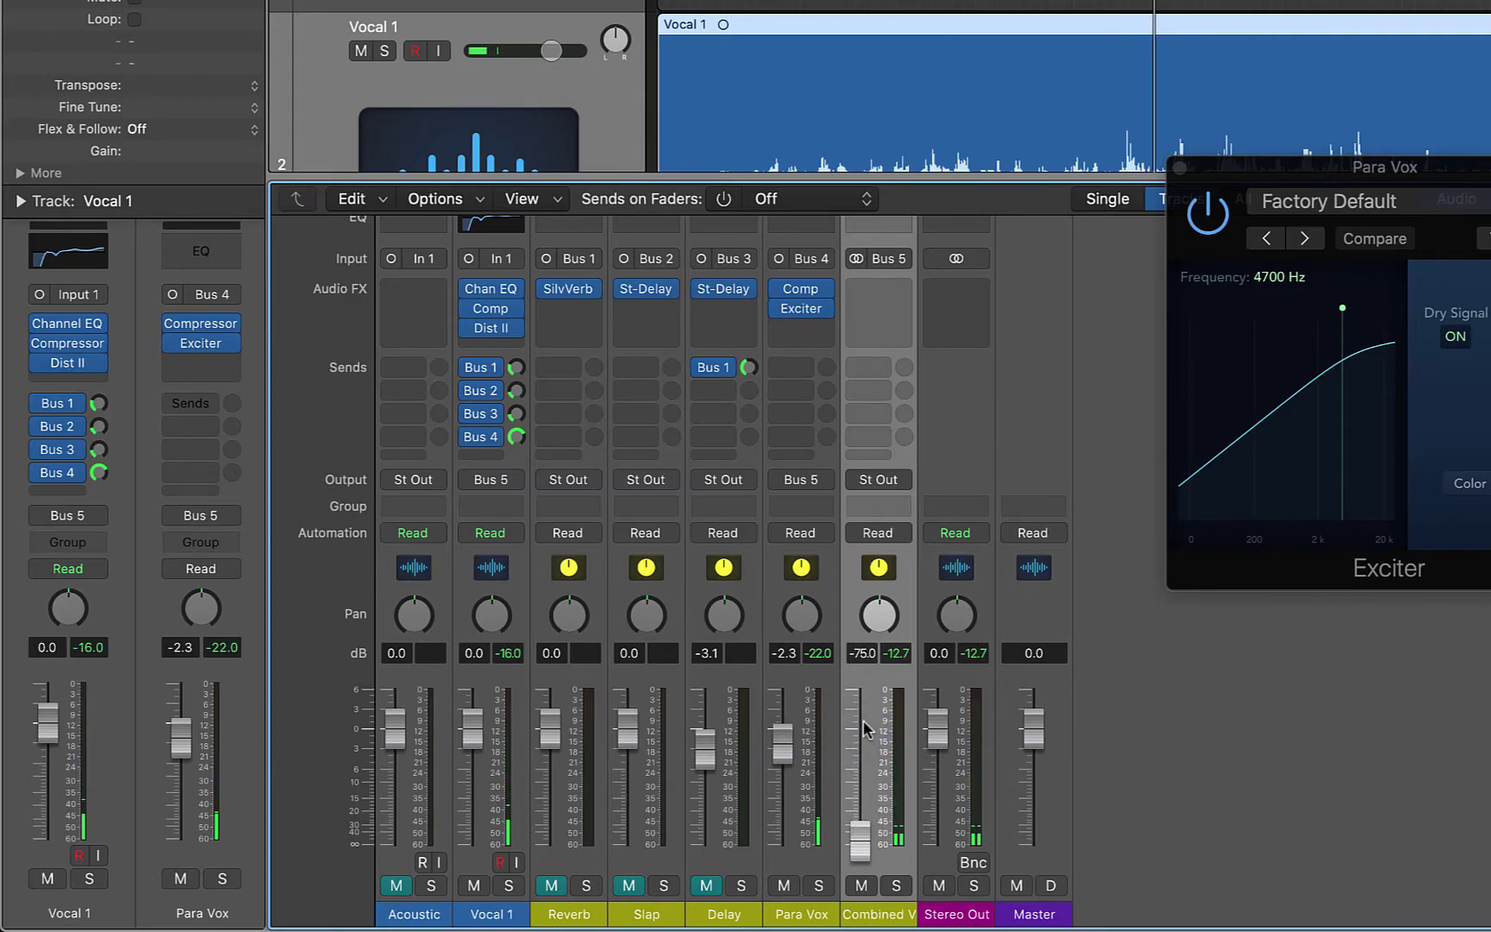
alt+click(861, 828)
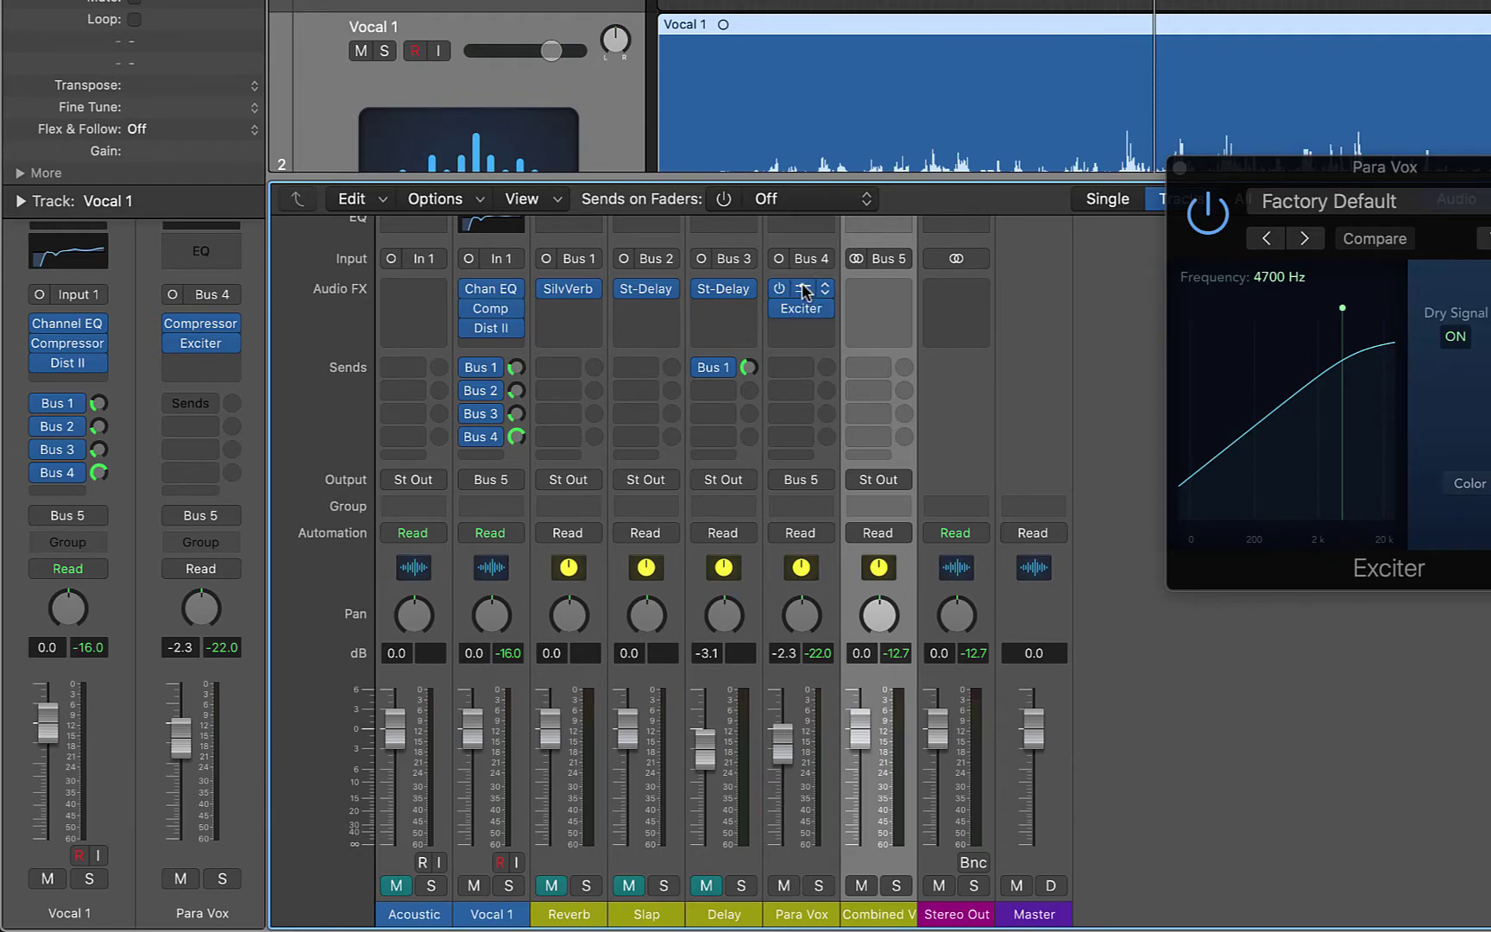
Step: Unmute Slap, Delay and Acoustic, and pull the Para Vox fader down to -∞
mouse_move(794, 313)
click(629, 885)
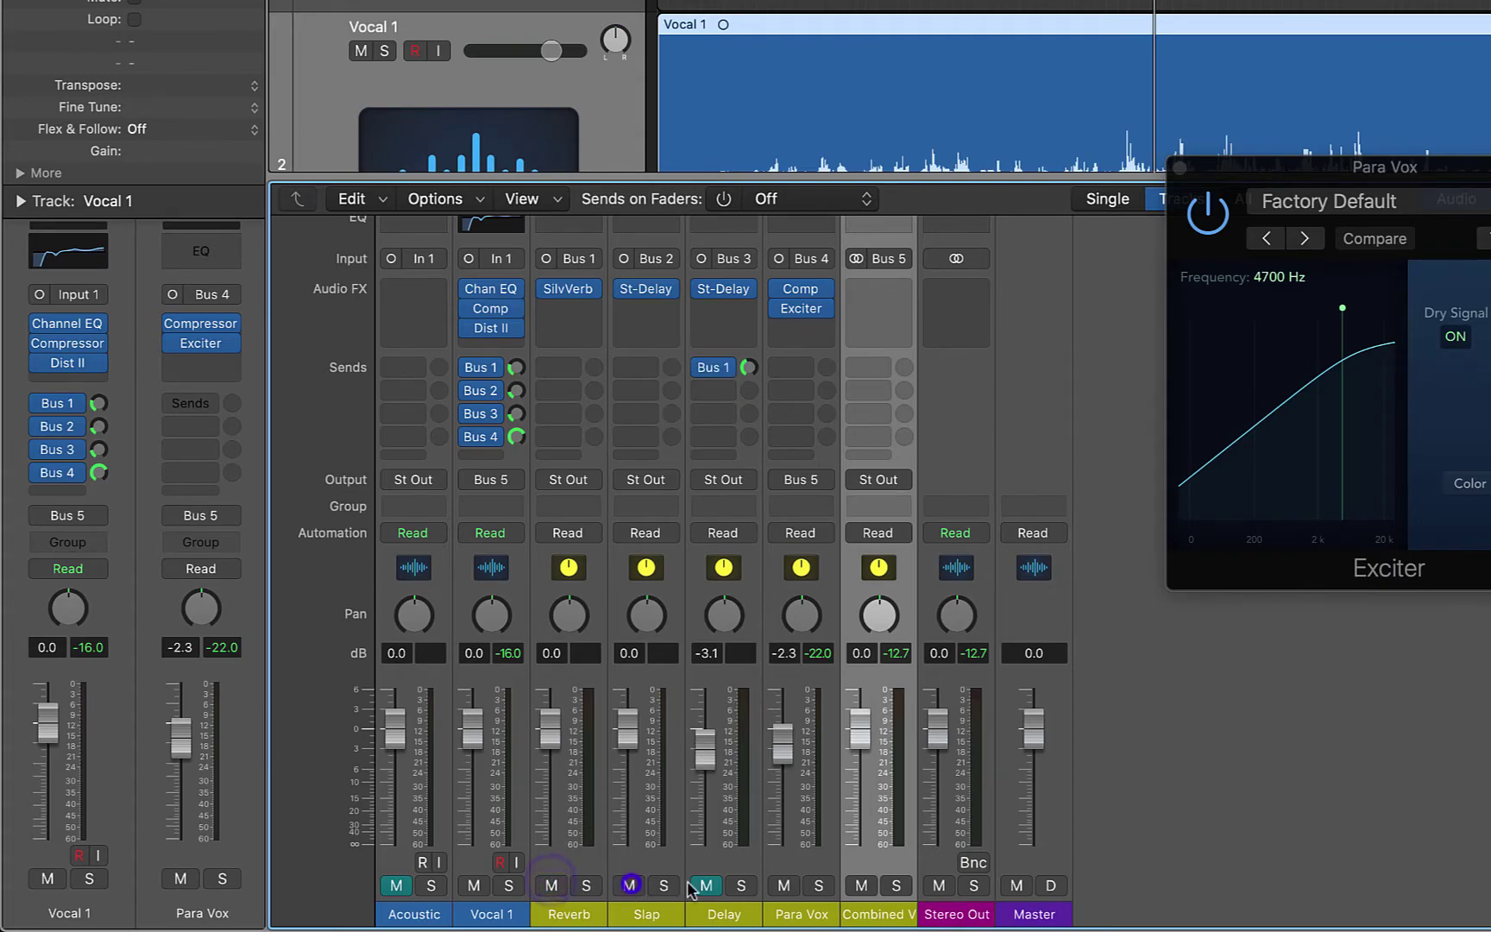
click(706, 885)
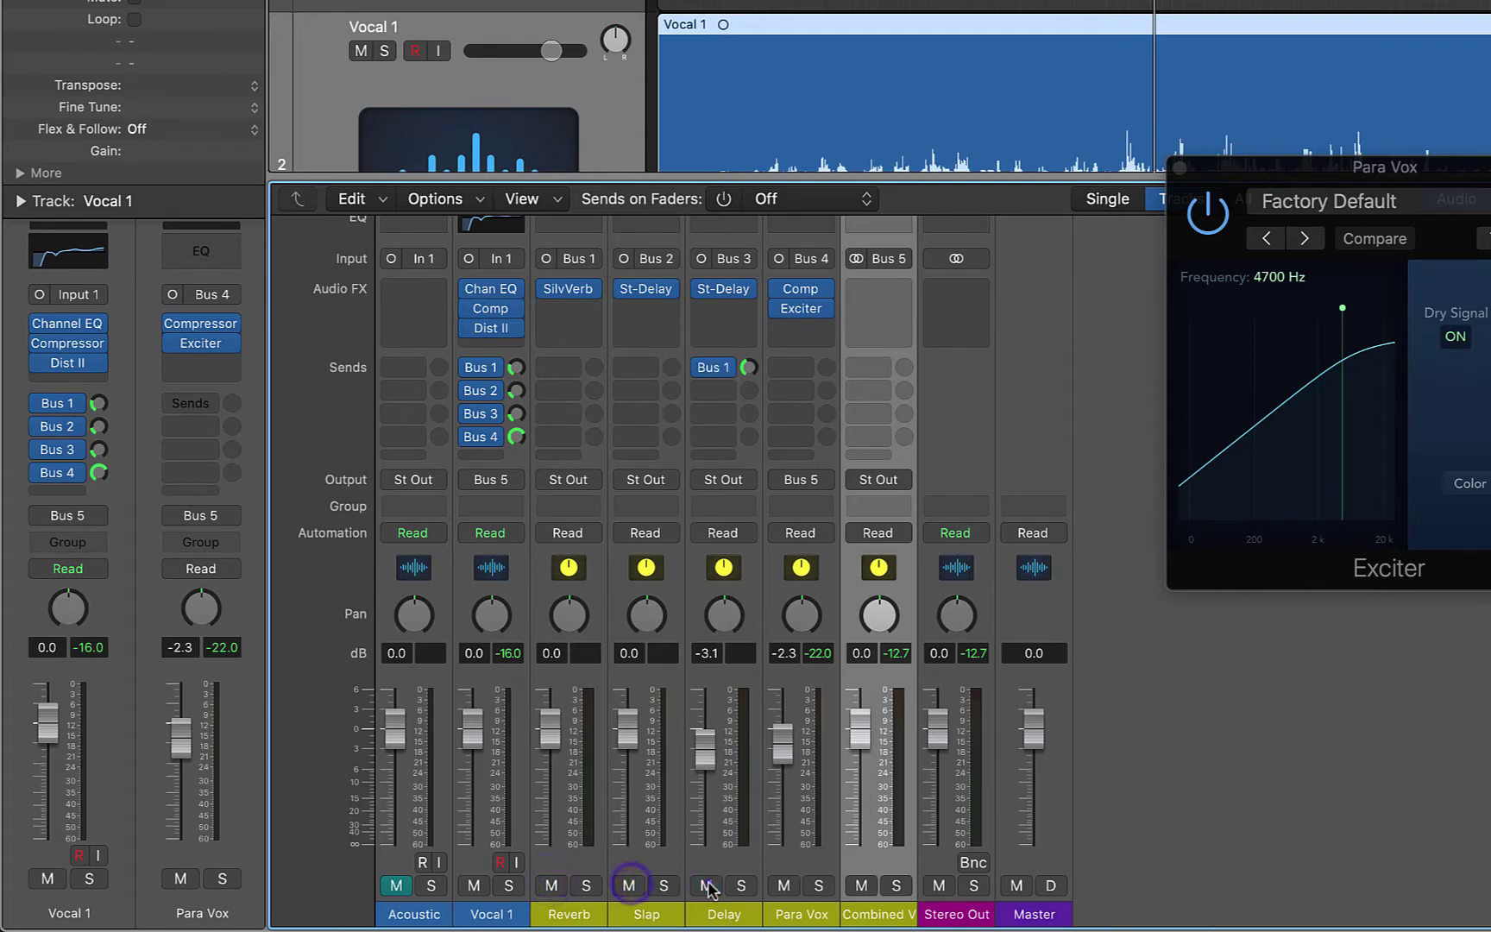
click(394, 886)
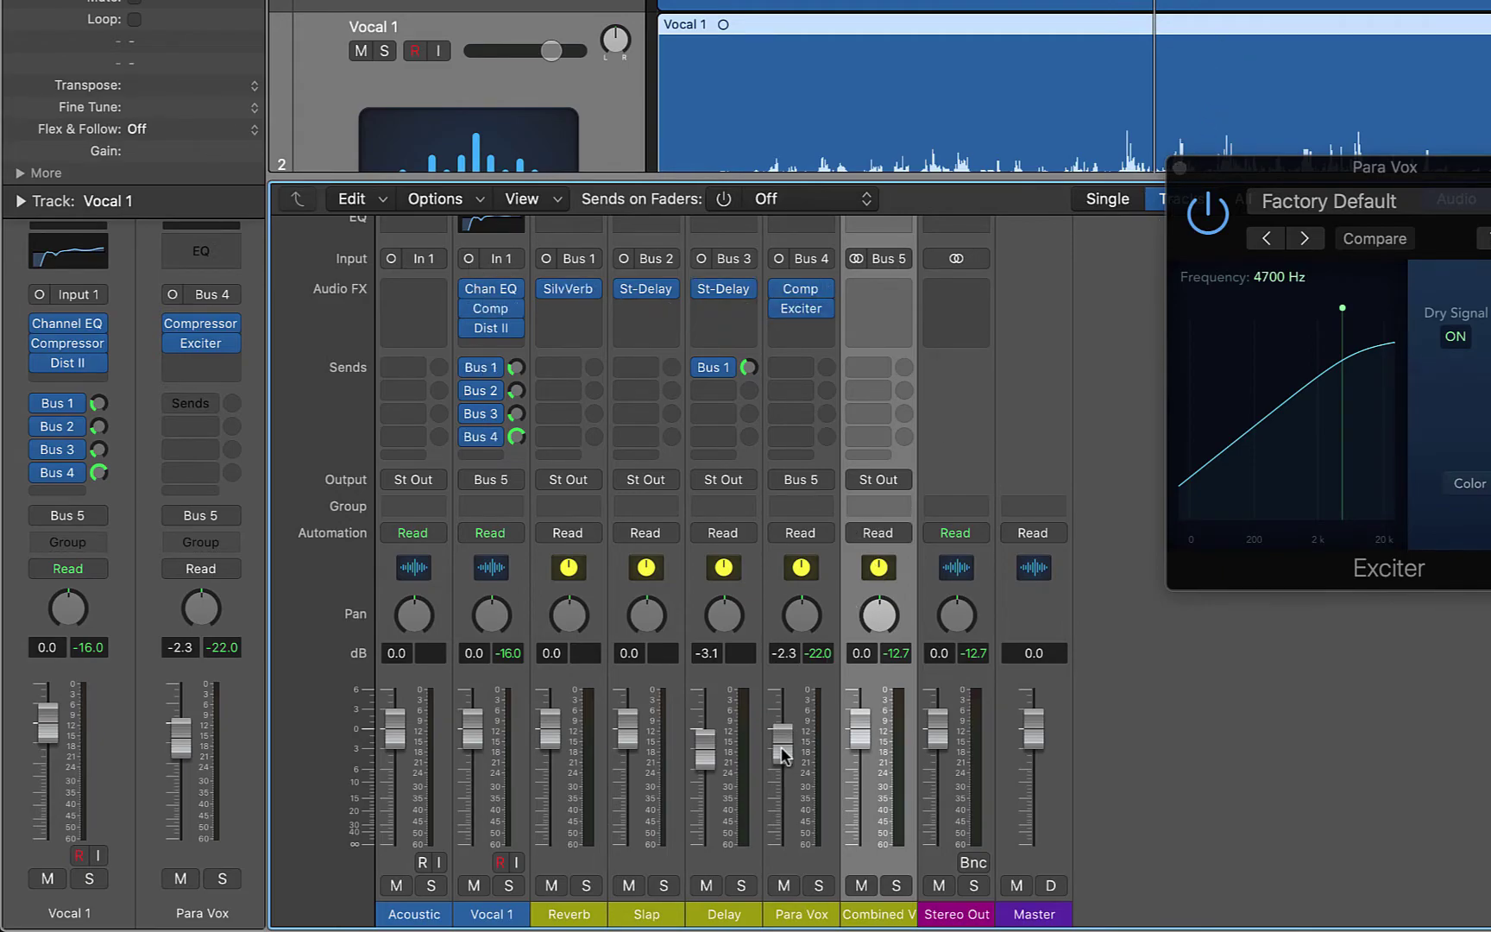
drag(783, 747, 779, 882)
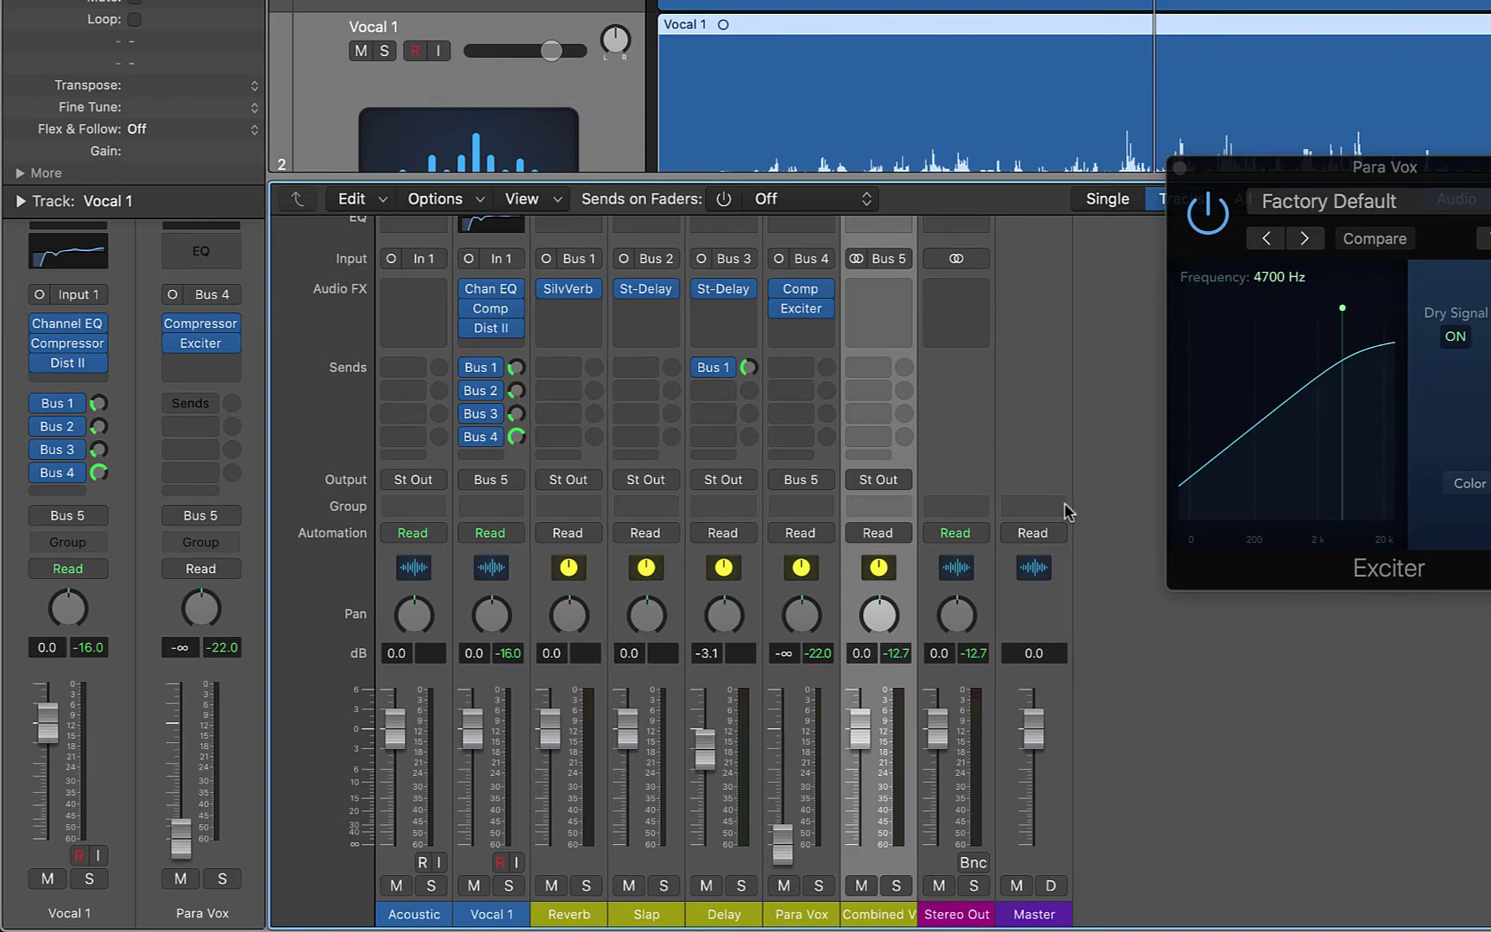
Step: Close the Exciter, start playback, and raise the Para Vox fader to -2.3 dB under the lead
click(1179, 167)
key(space)
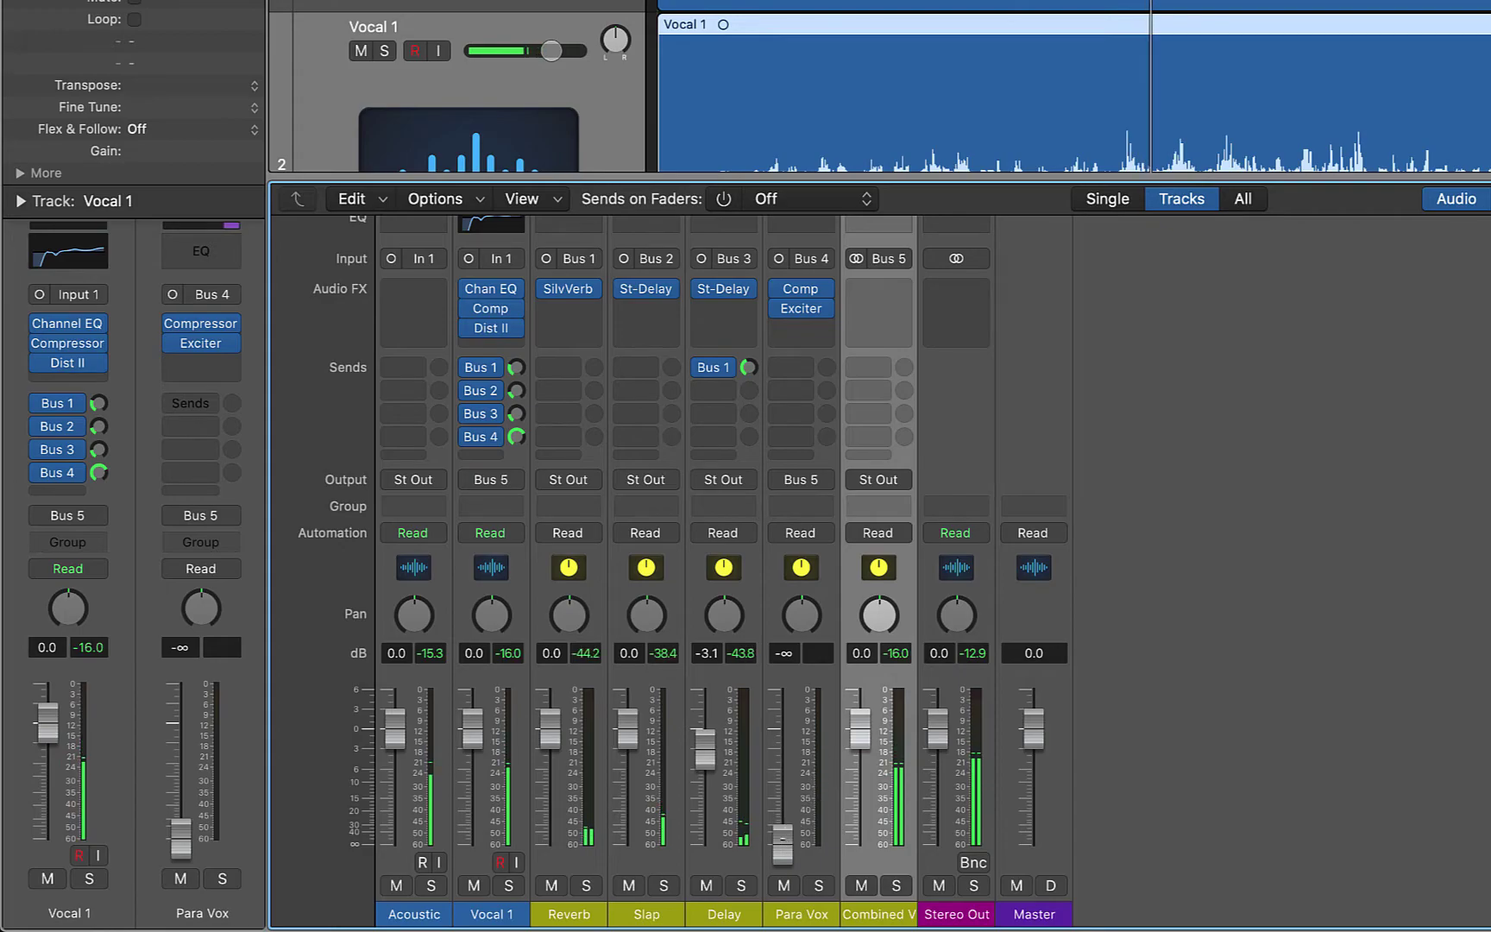
drag(782, 835, 783, 748)
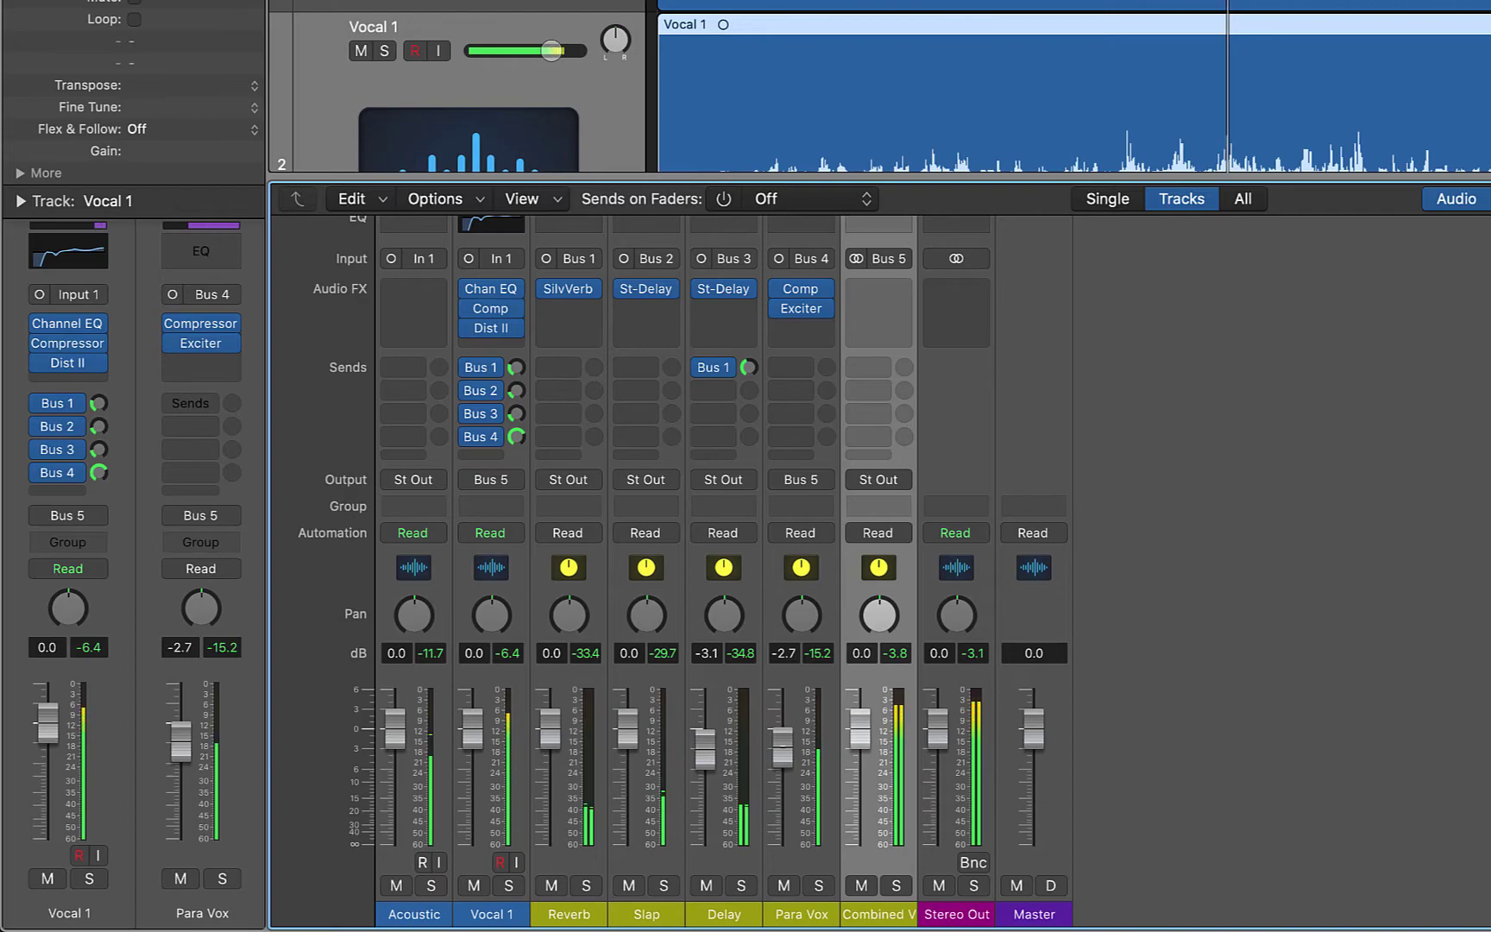
drag(782, 747, 783, 740)
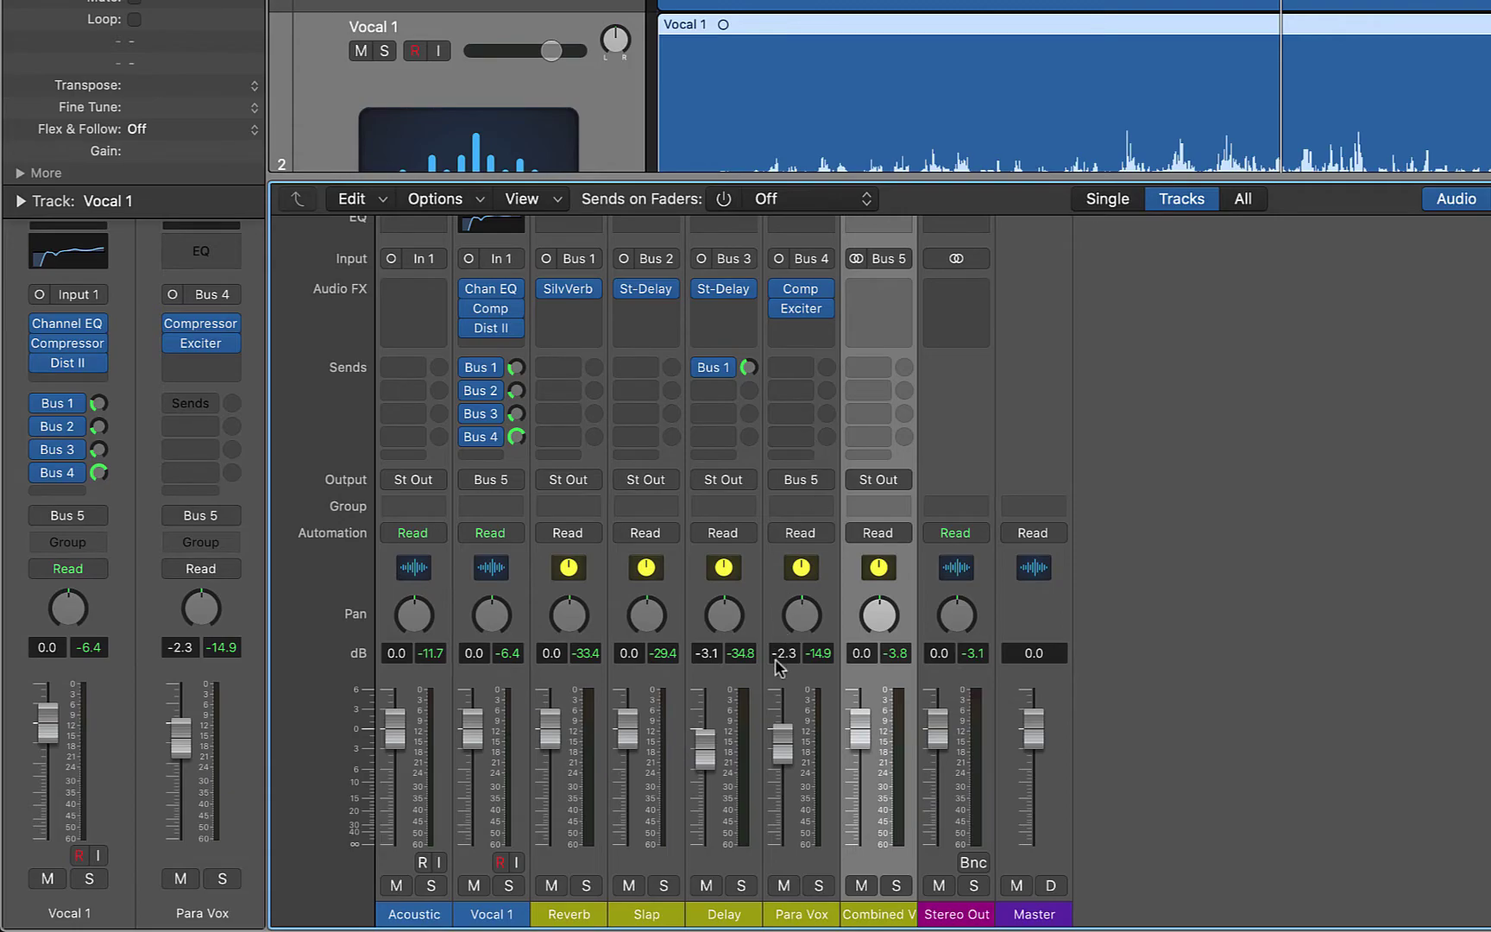
Step: Mute Para Vox, play the vocal, then unmute Para Vox to hear the parallel layer
click(782, 886)
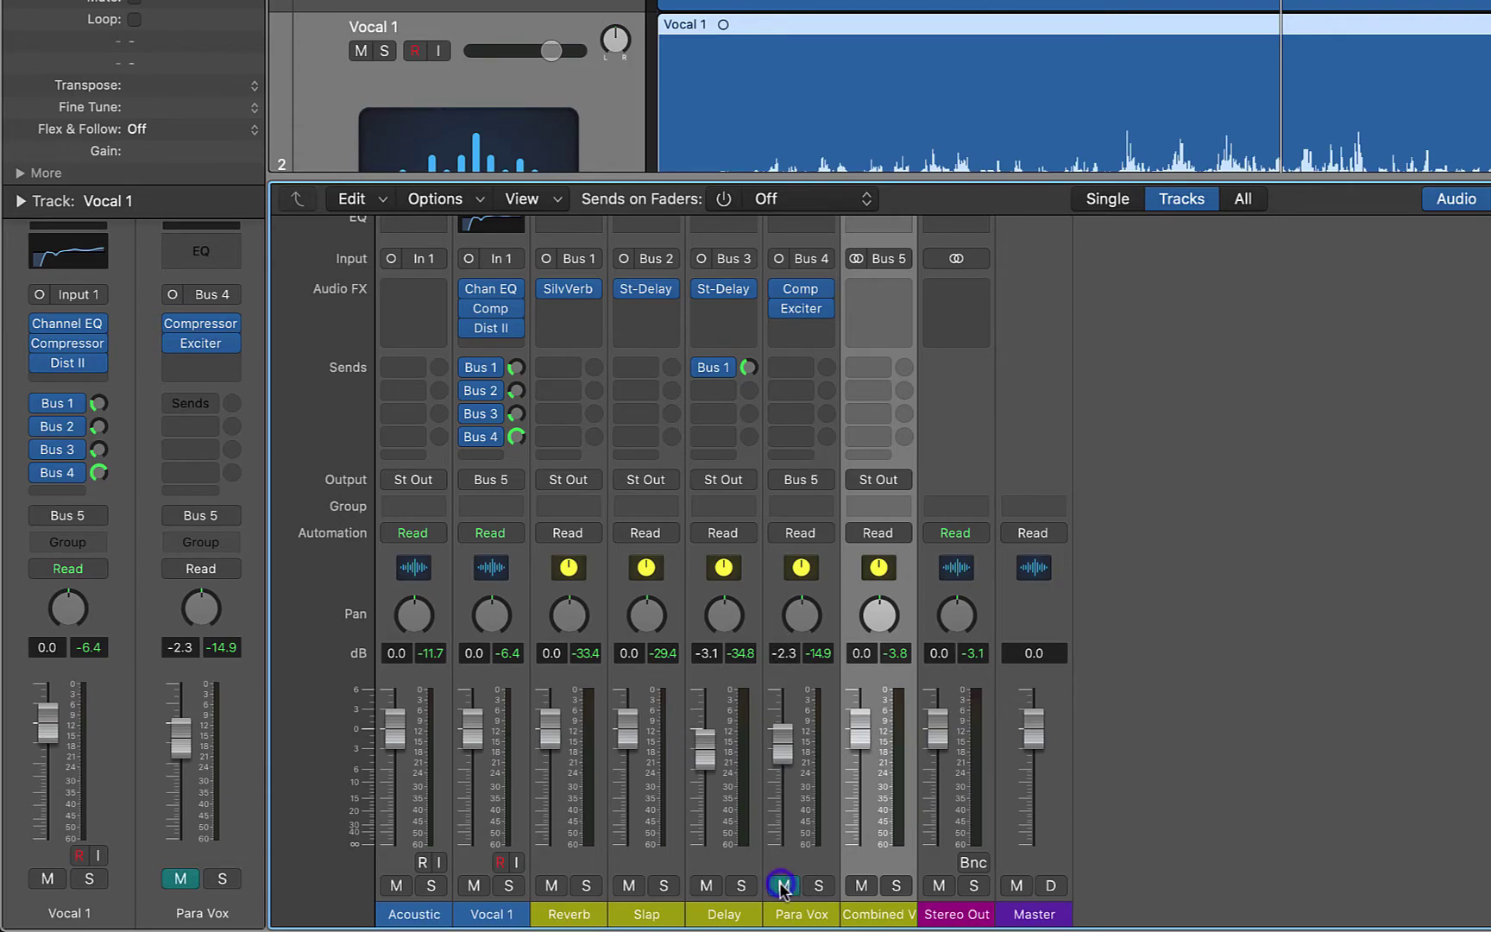
scroll(1386, 88, down, 3)
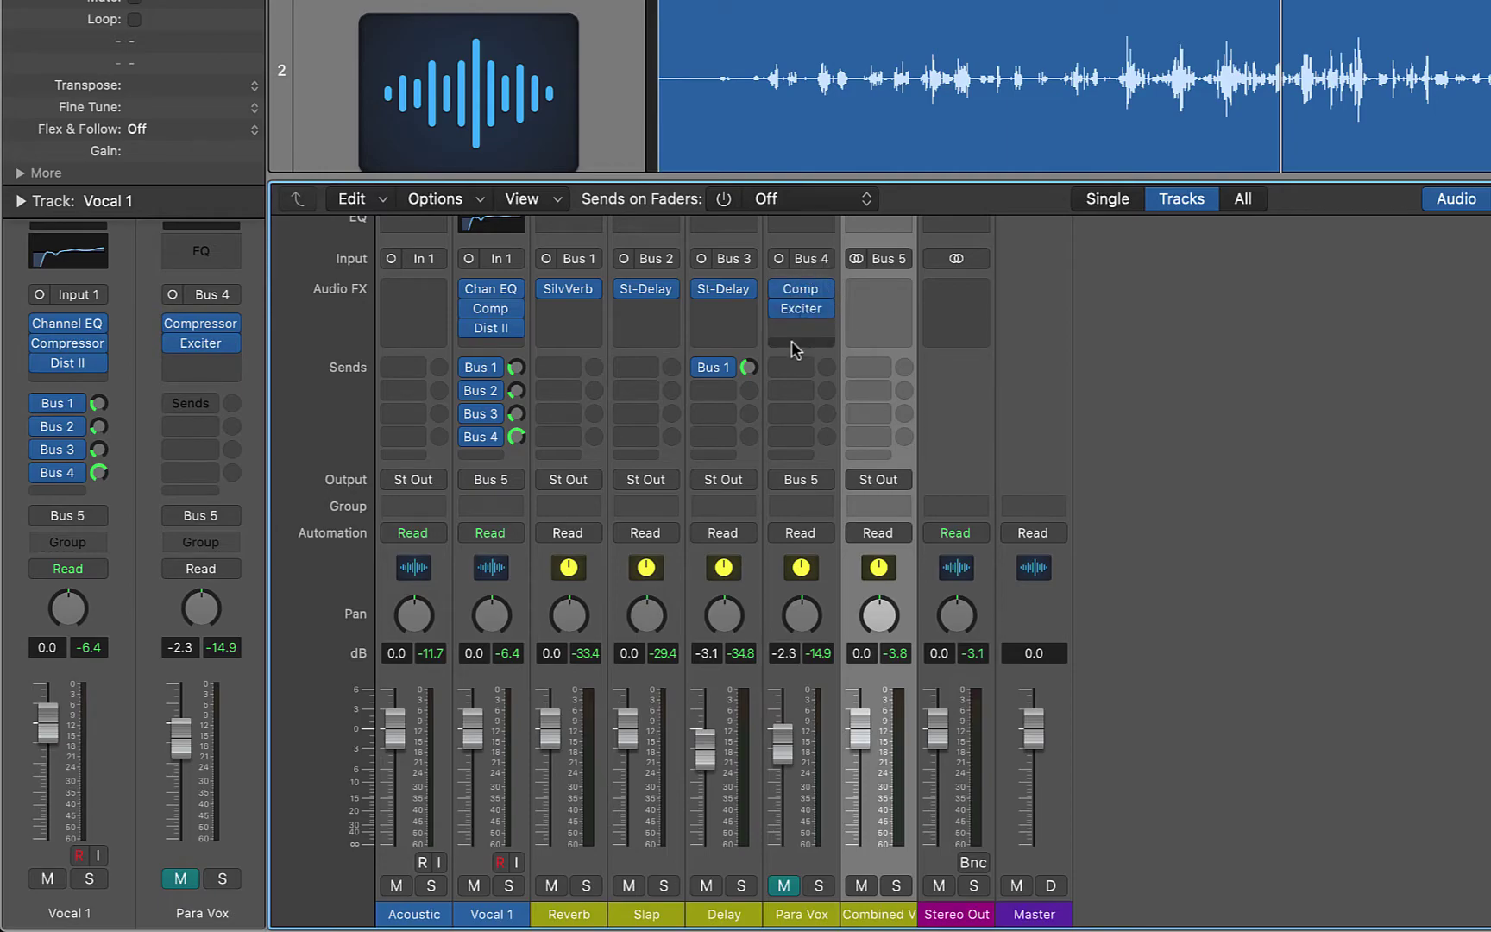
key(space)
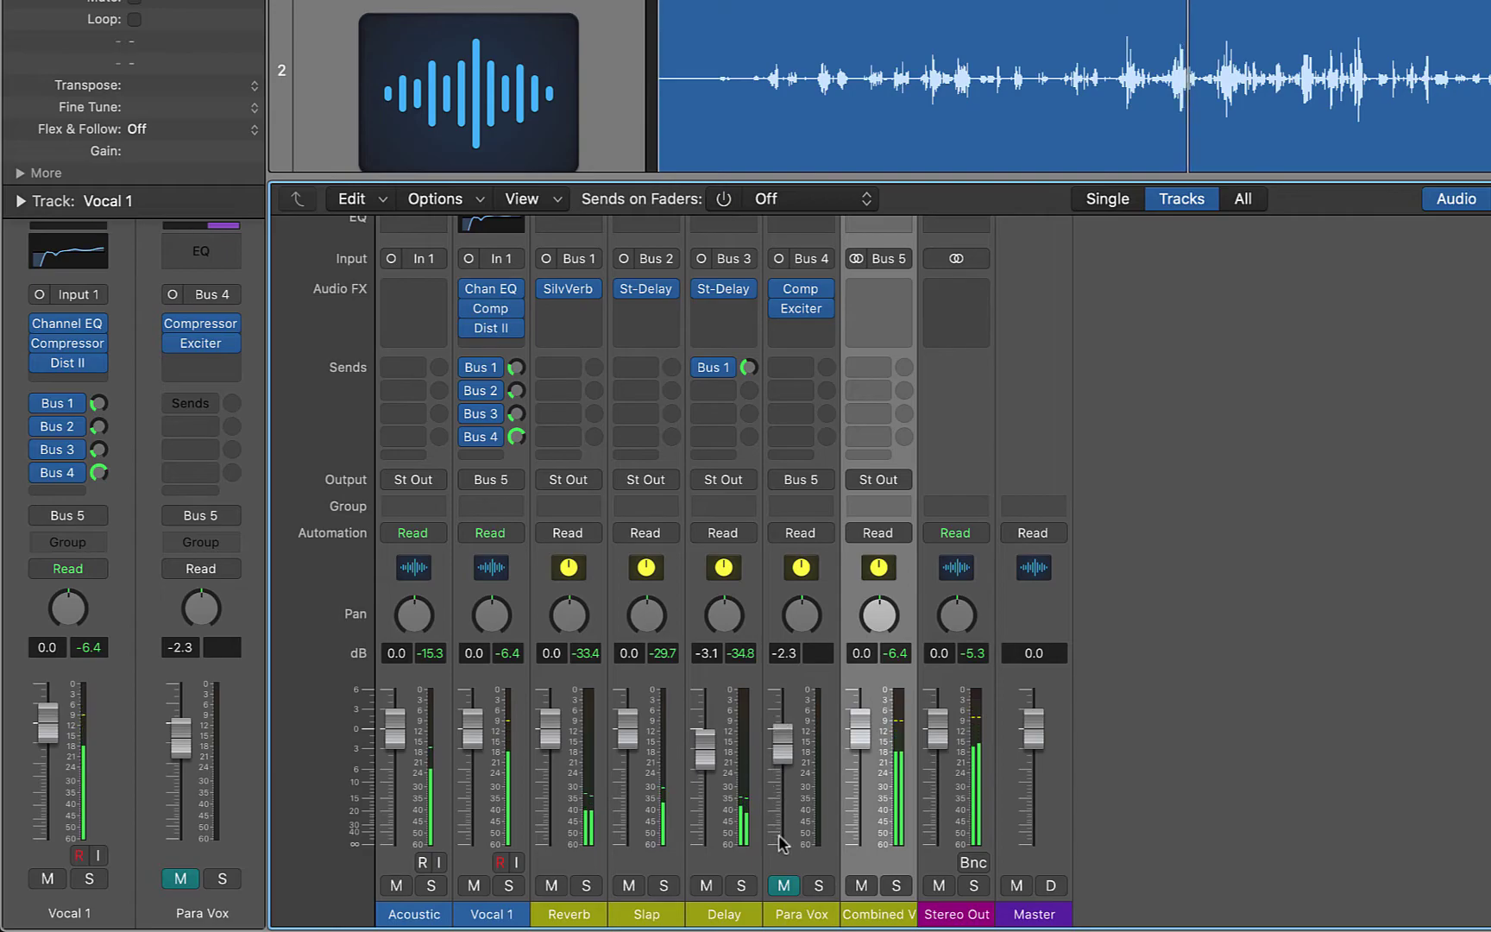
click(783, 886)
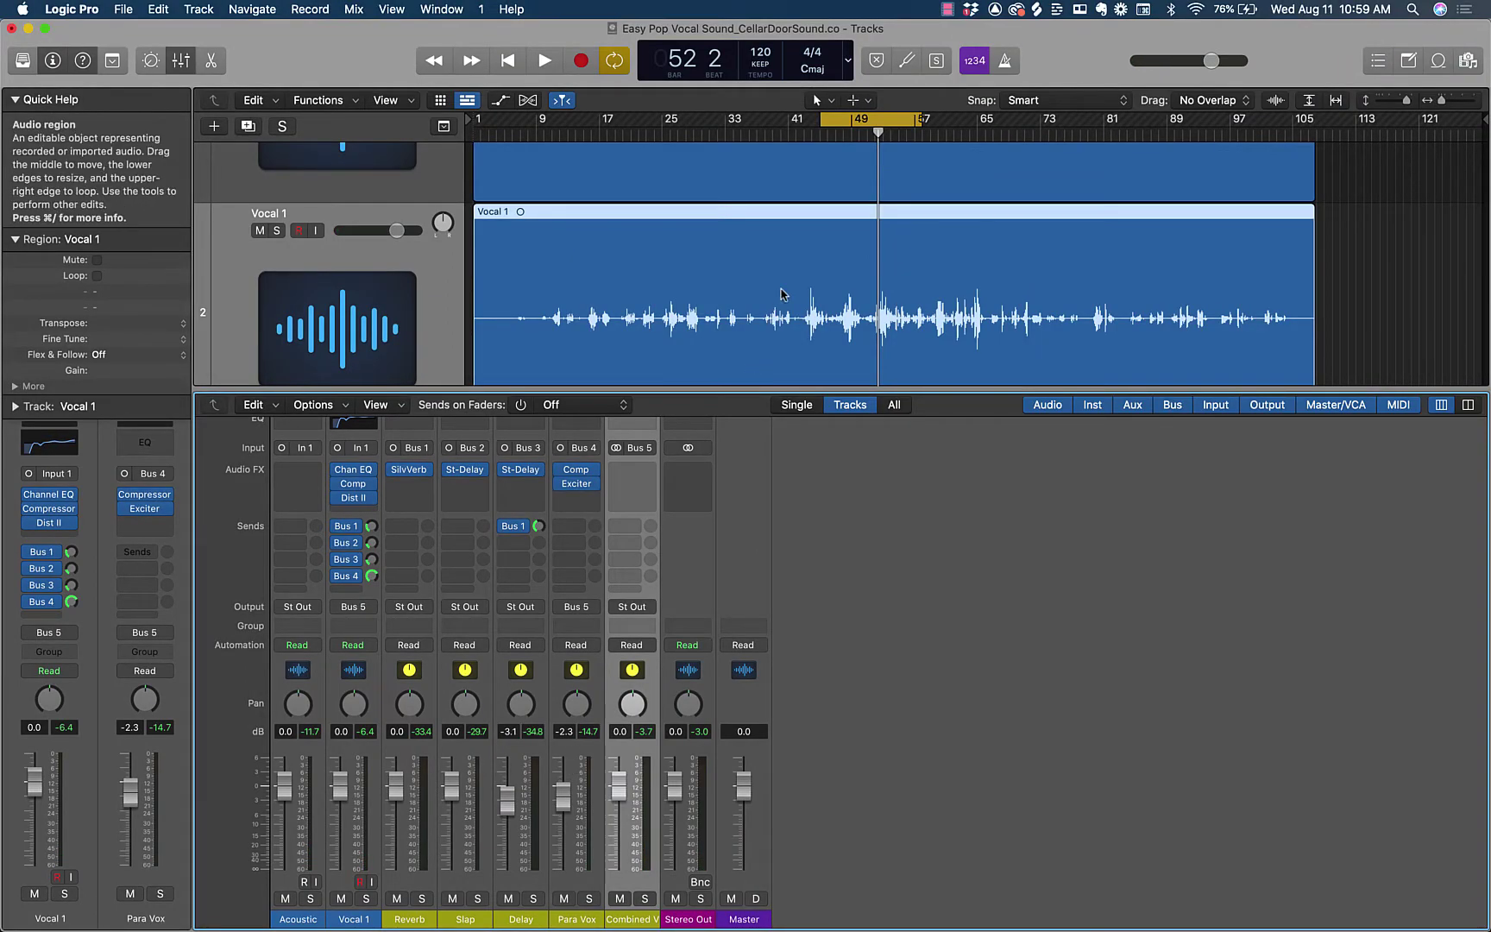
Step: During playback, toggle Para Vox's mute repeatedly to compare, ending unmuted
scroll(628, 220, up, 5)
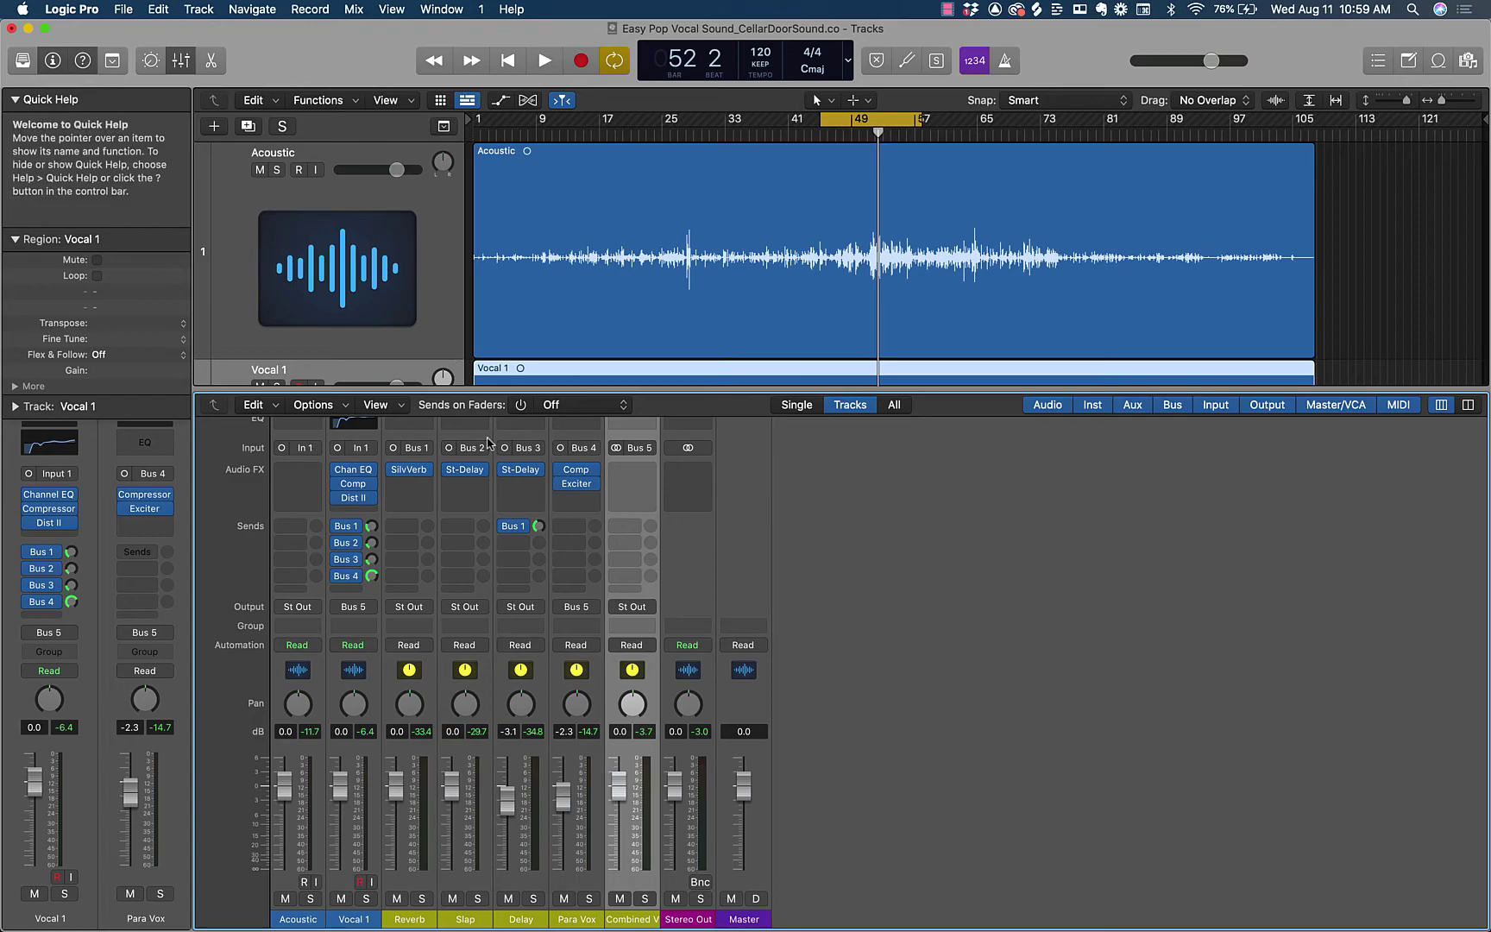
scroll(882, 223, down, 5)
scroll(882, 224, down, 3)
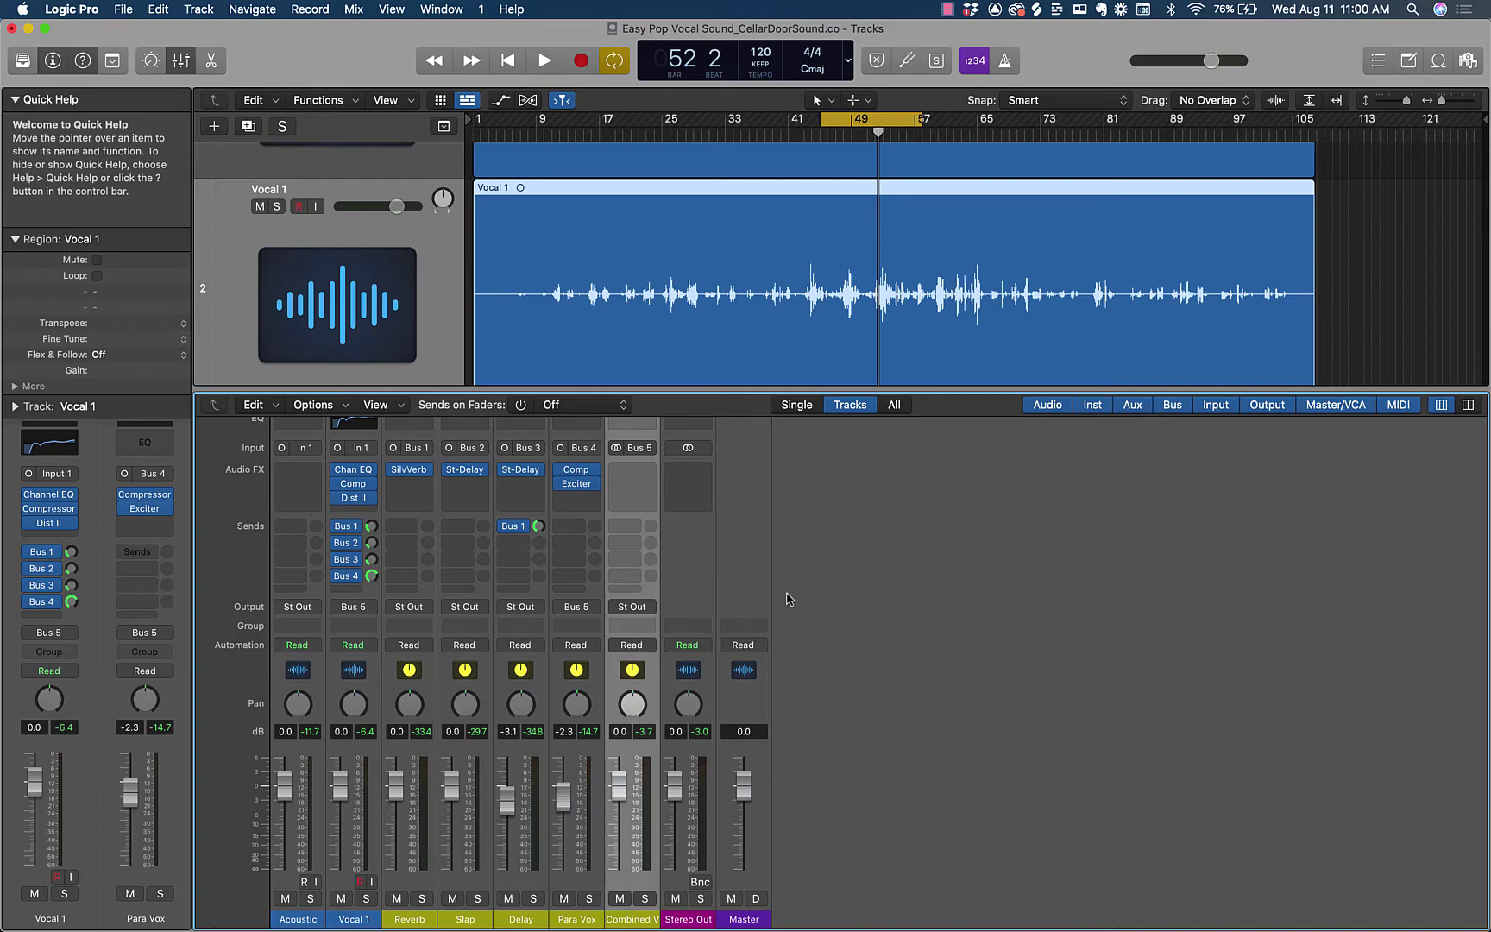
click(565, 898)
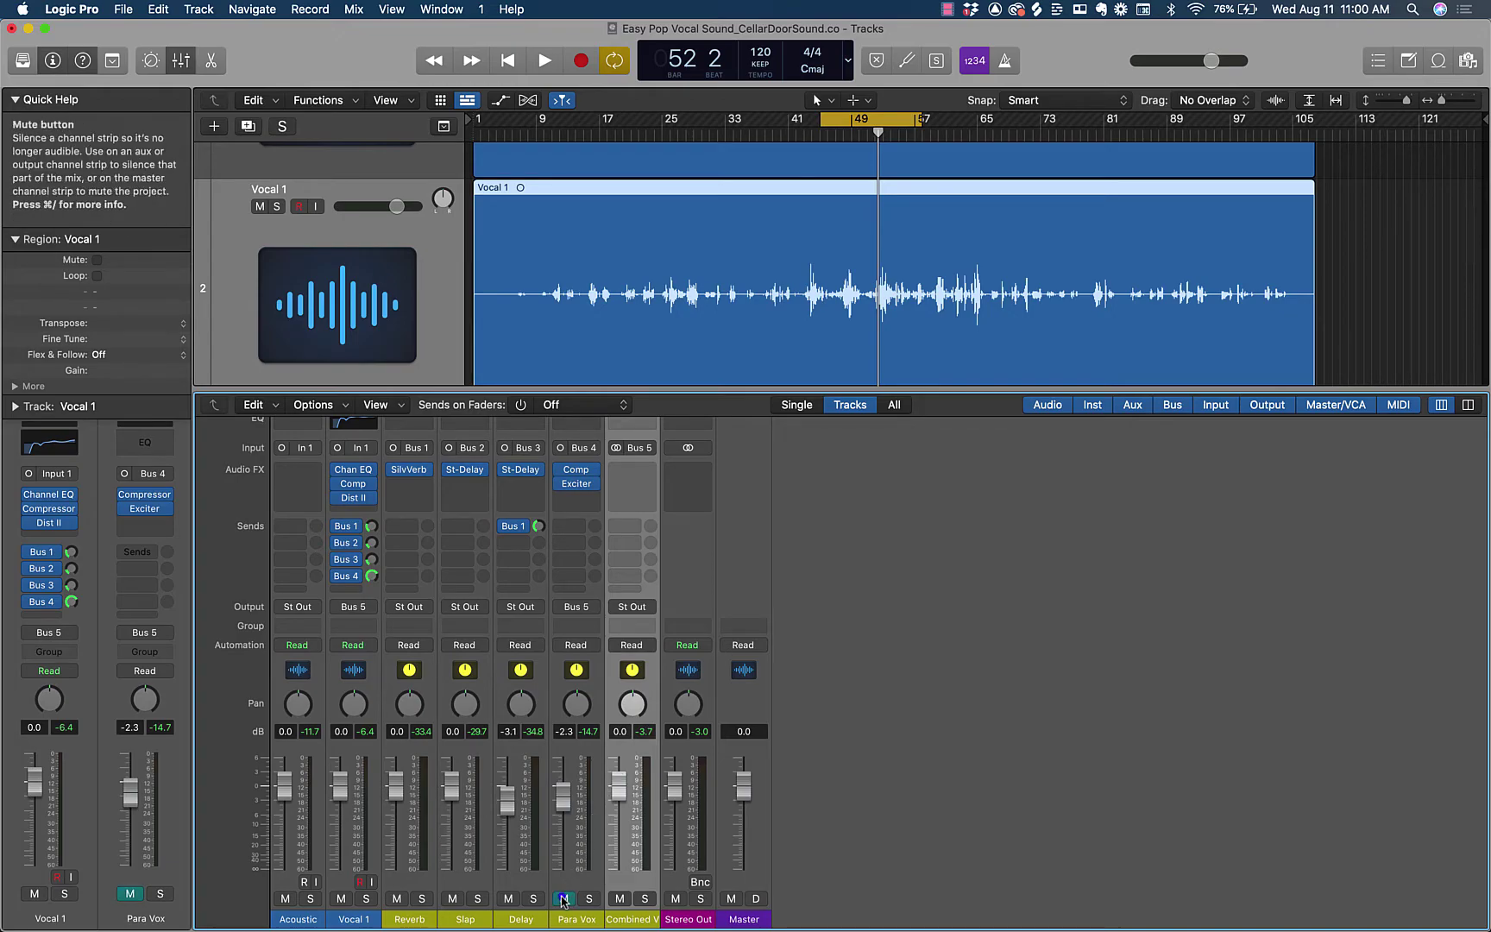
key(space)
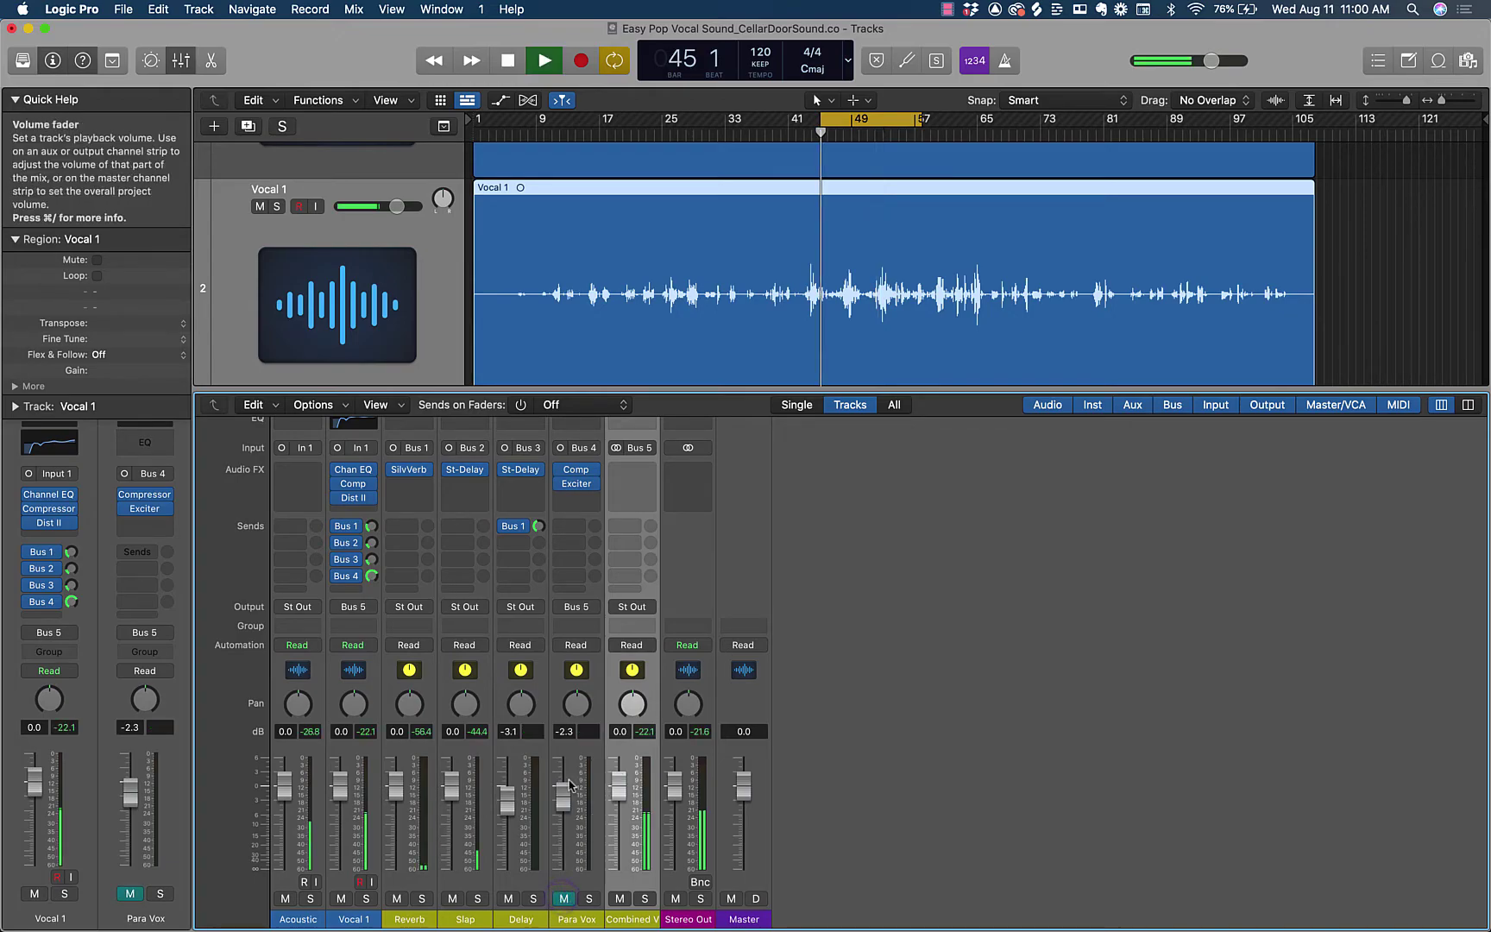
click(564, 898)
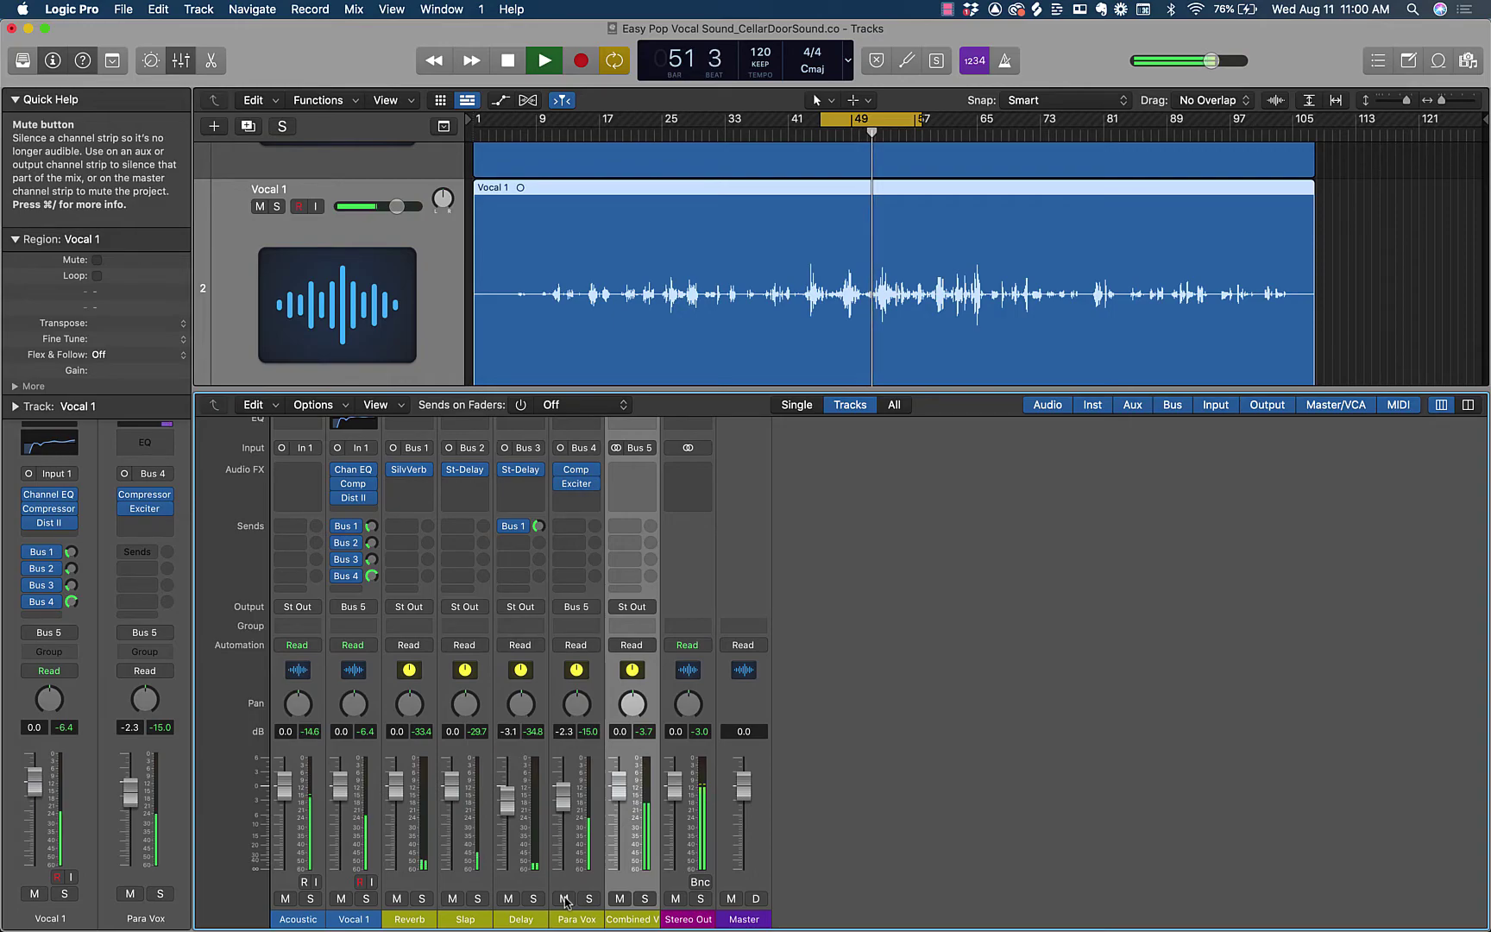
click(564, 898)
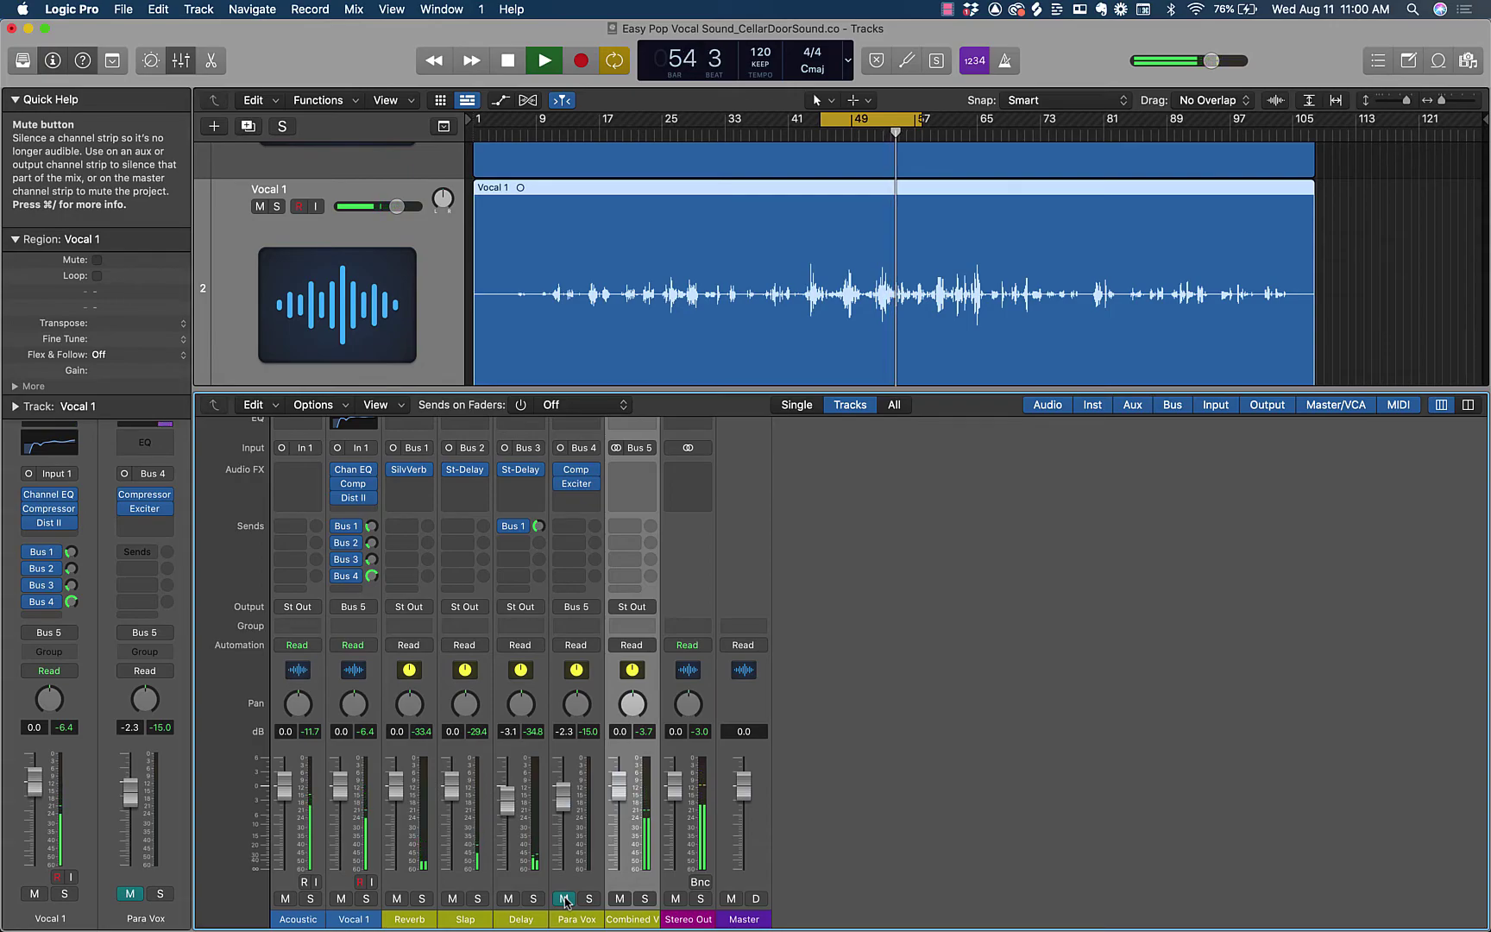
click(564, 898)
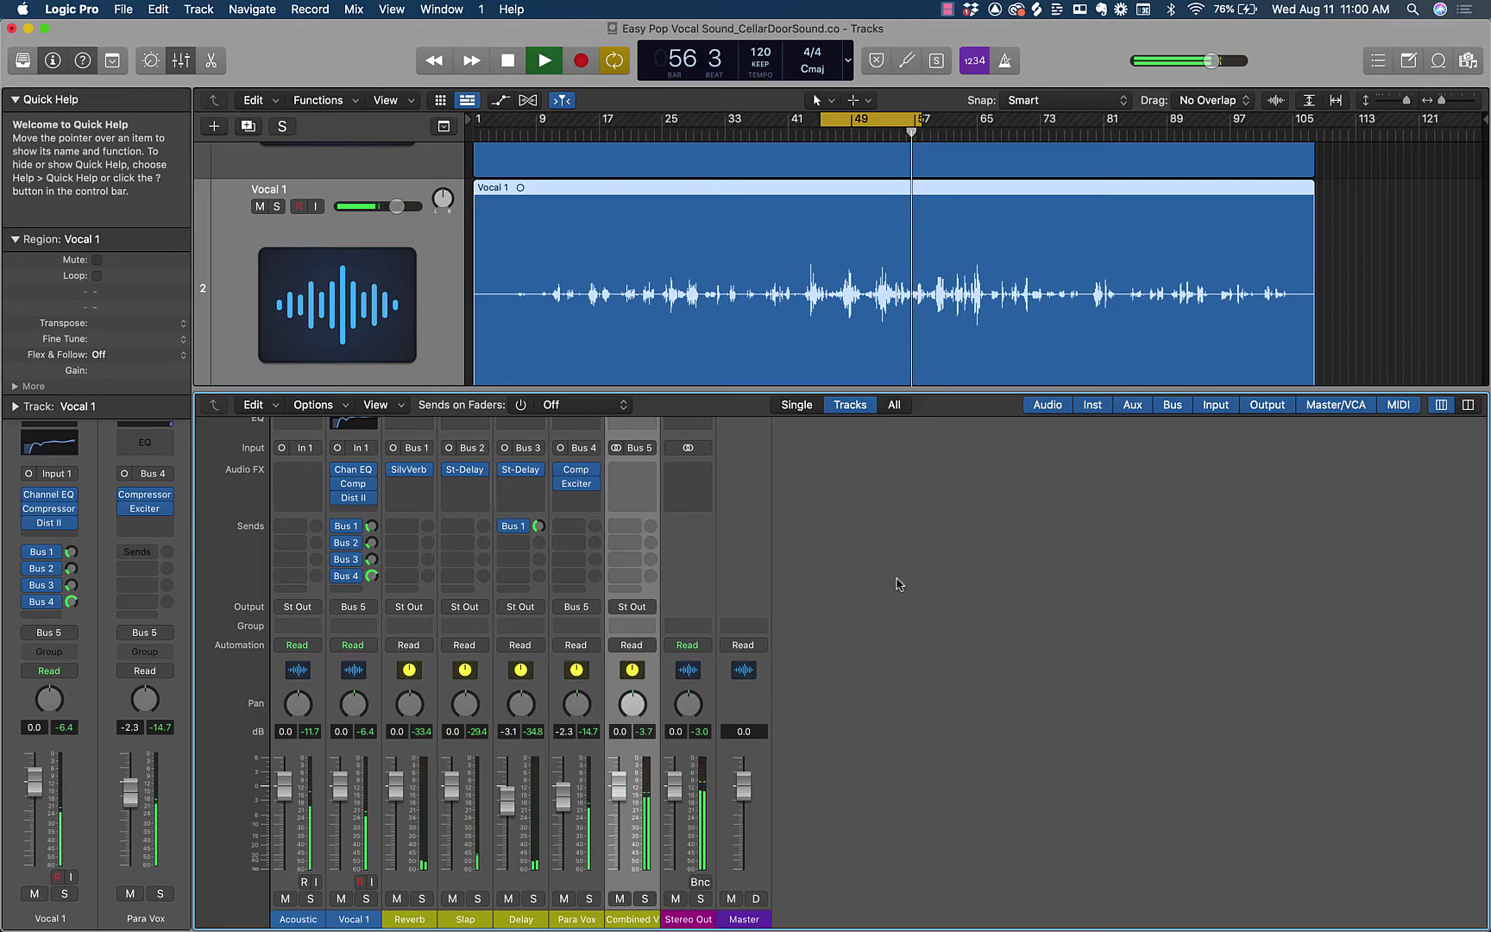
Step: Stop playback with the playhead at bar 57
key(space)
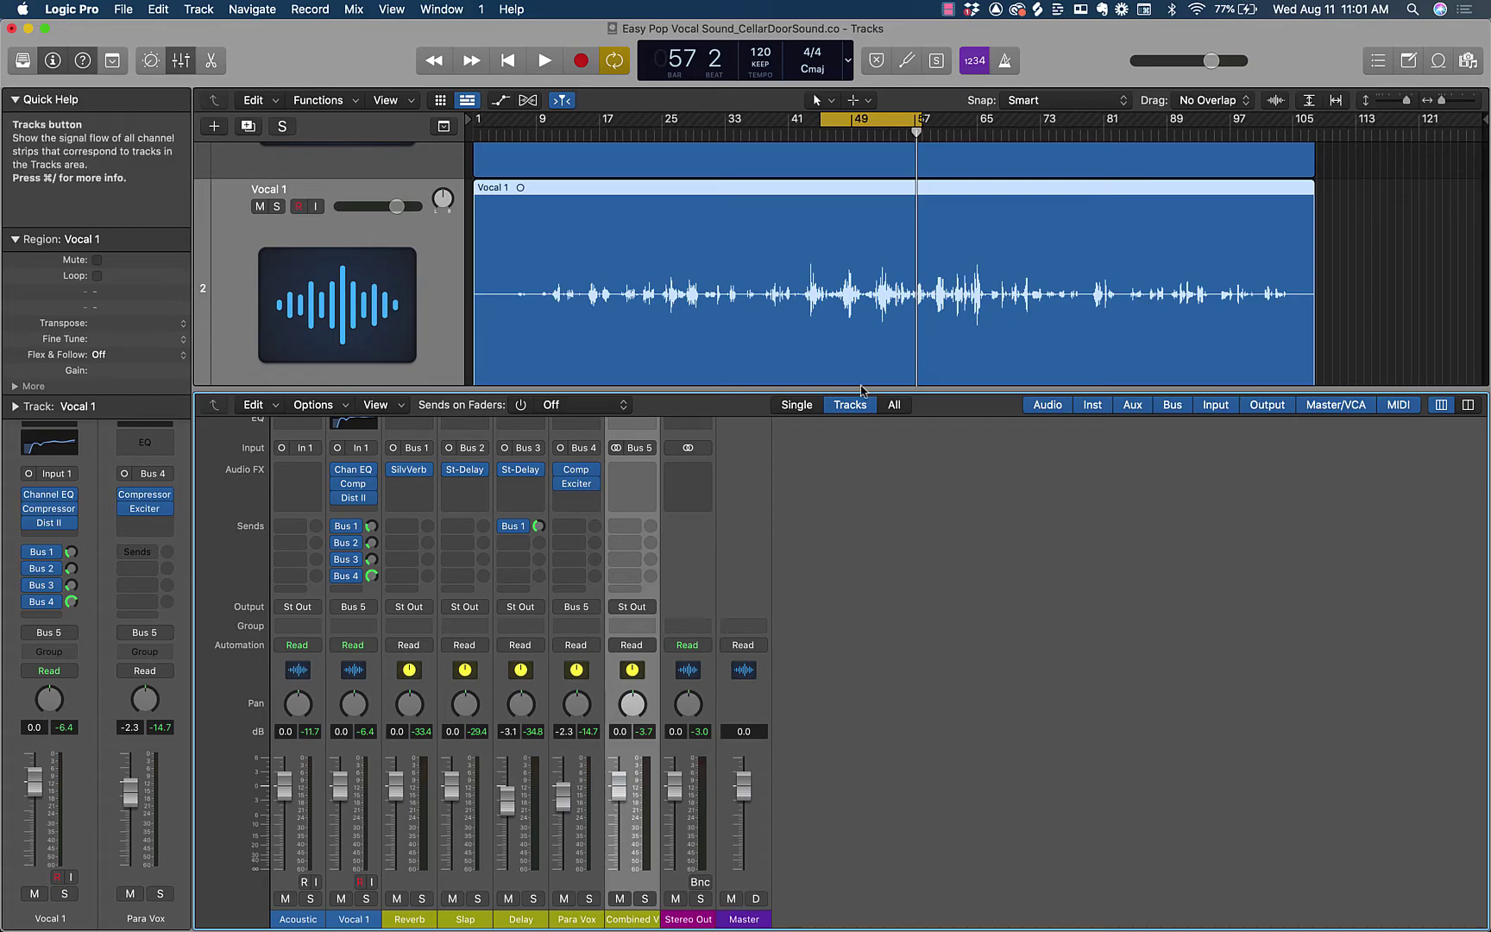
scroll(867, 297, up, 5)
scroll(867, 297, down, 5)
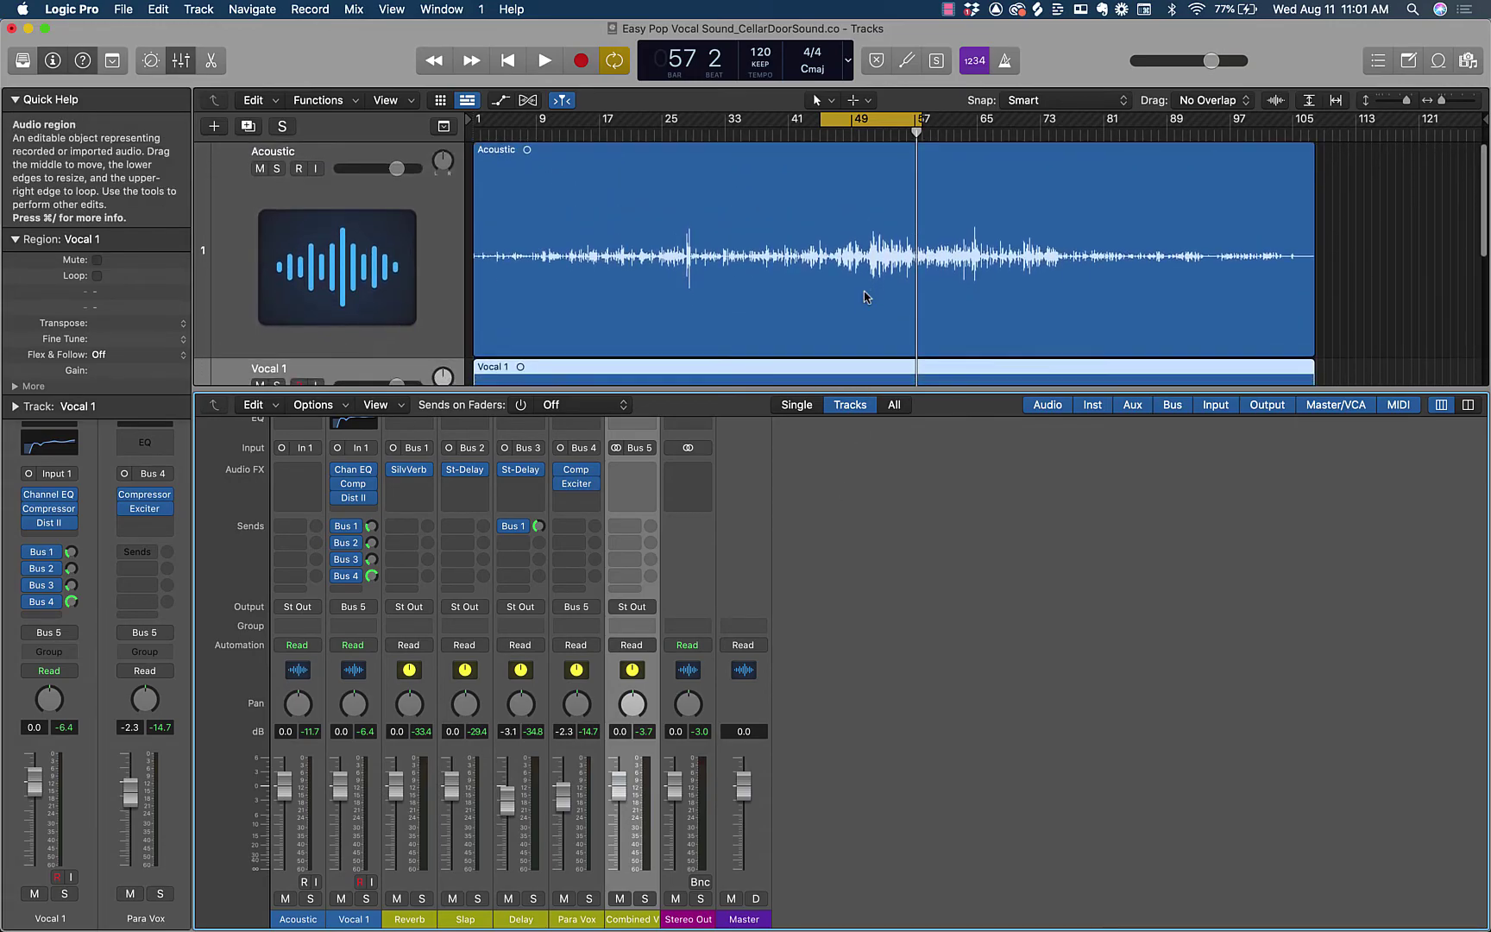
scroll(867, 297, down, 2)
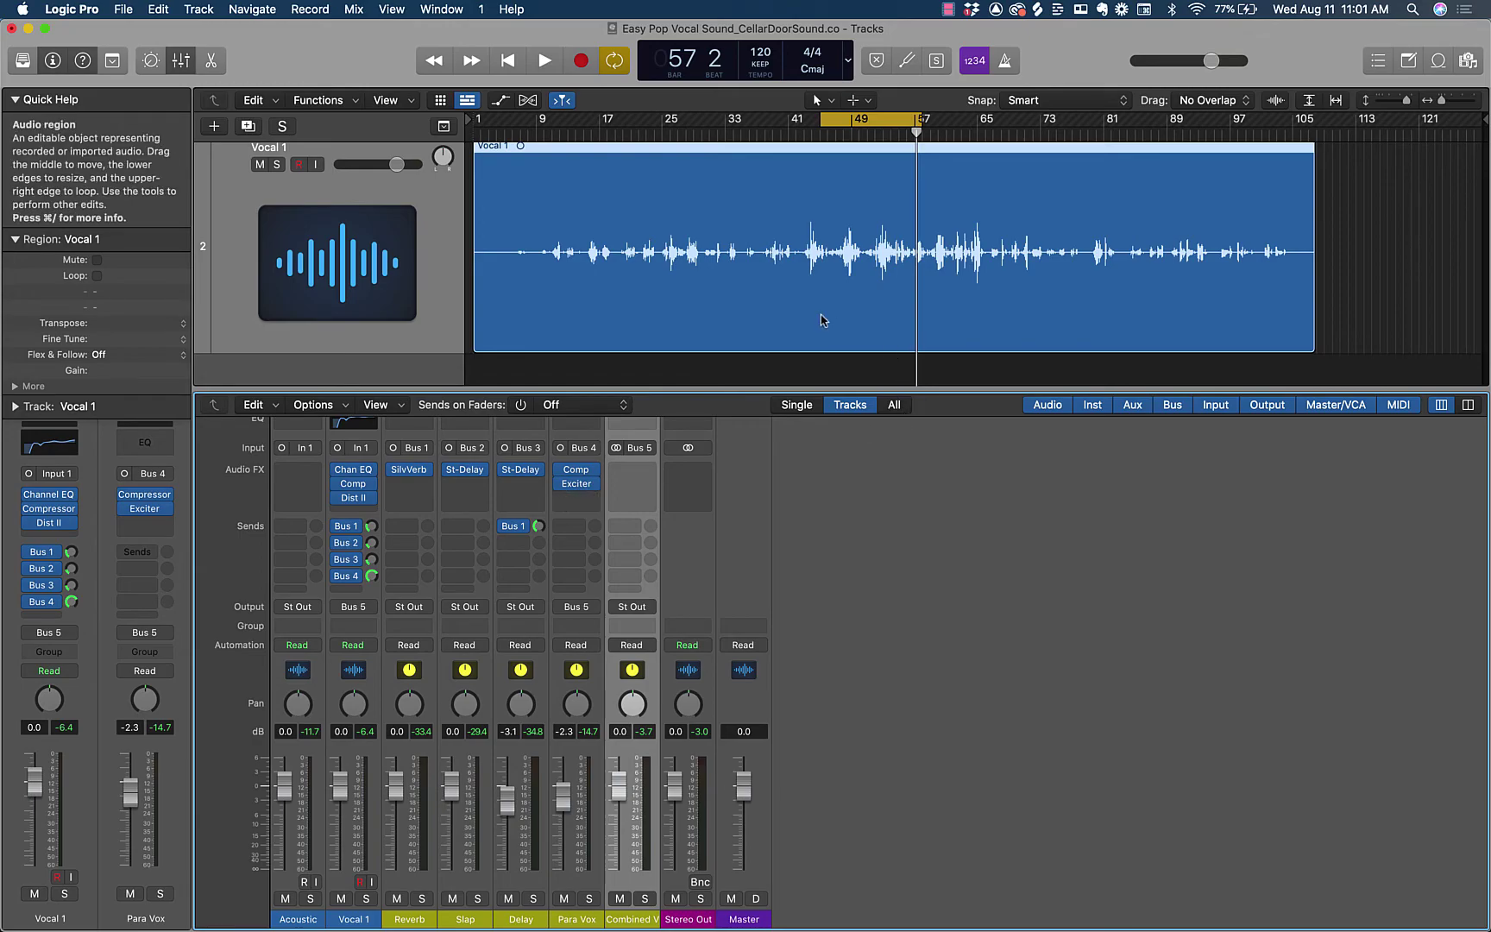
scroll(823, 319, up, 3)
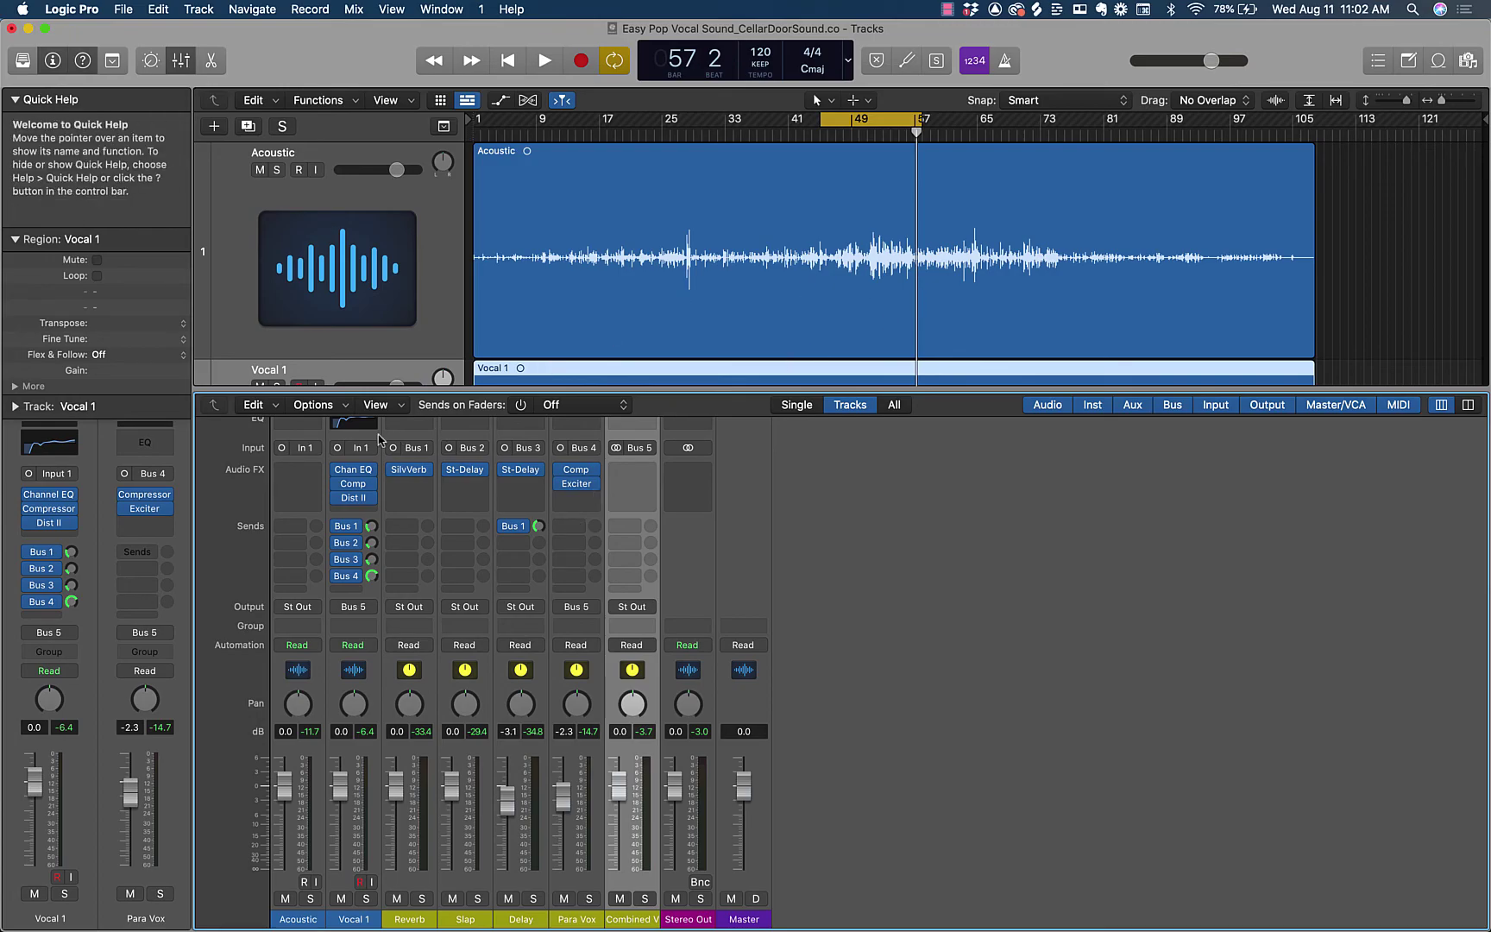
click(348, 470)
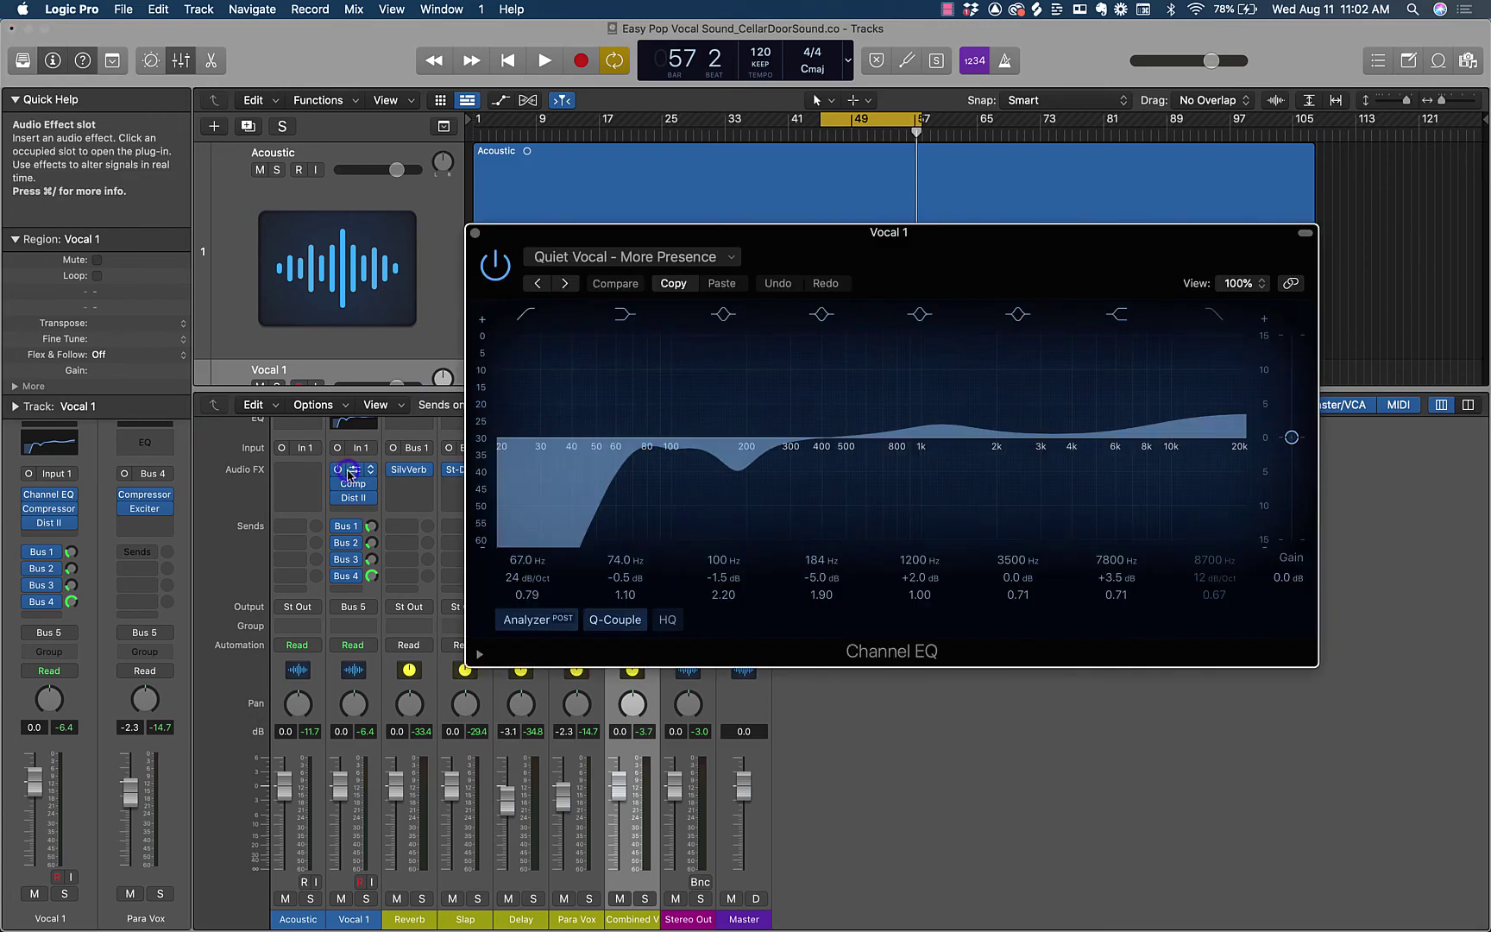
click(681, 259)
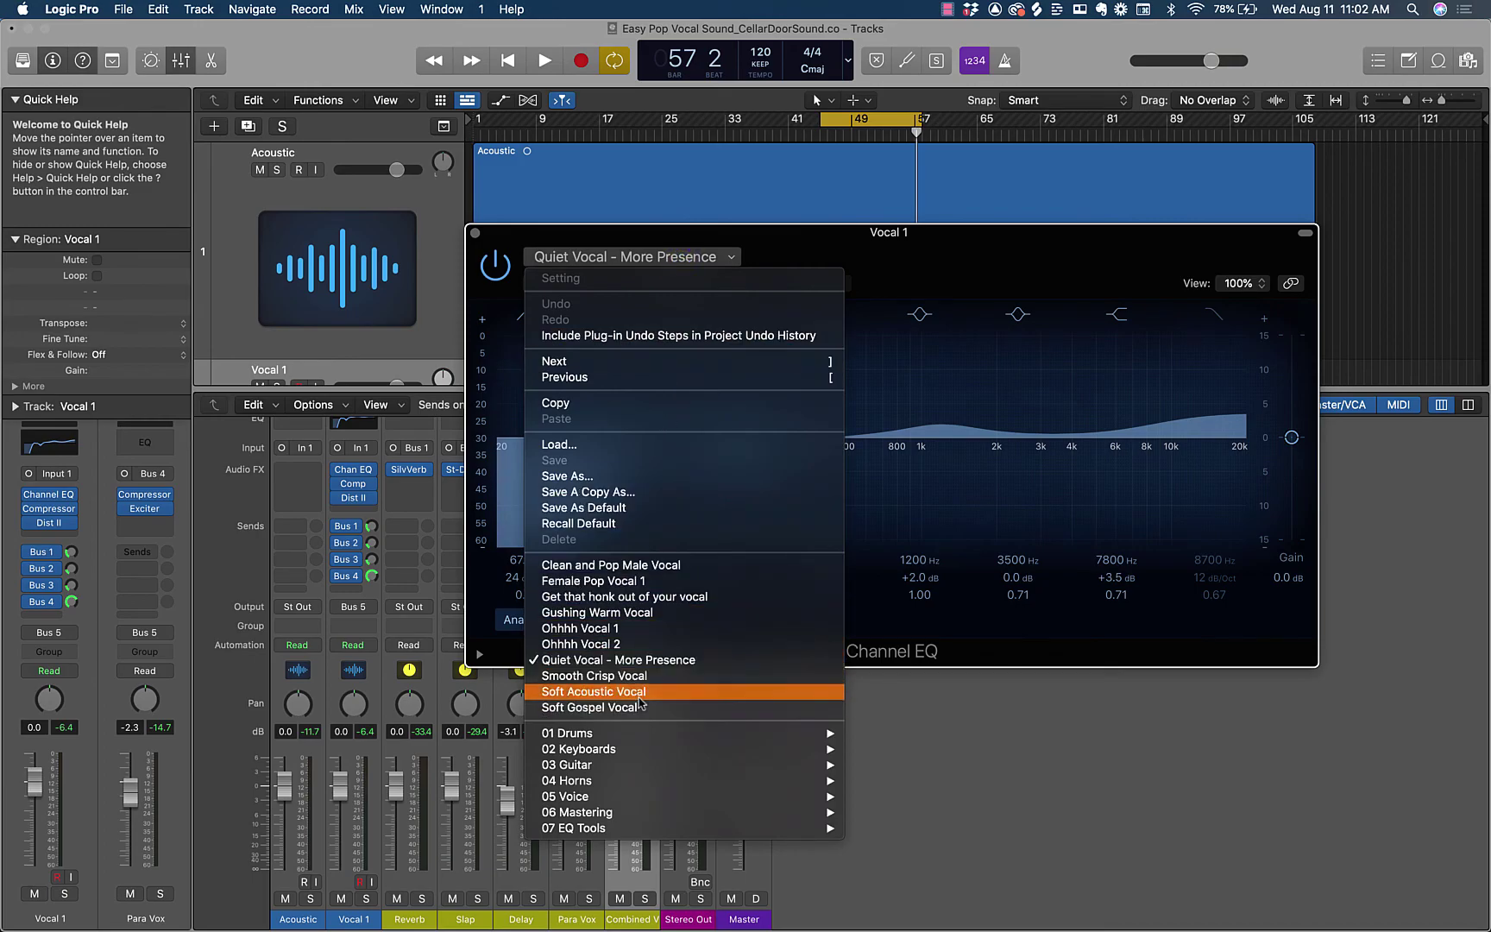
click(914, 509)
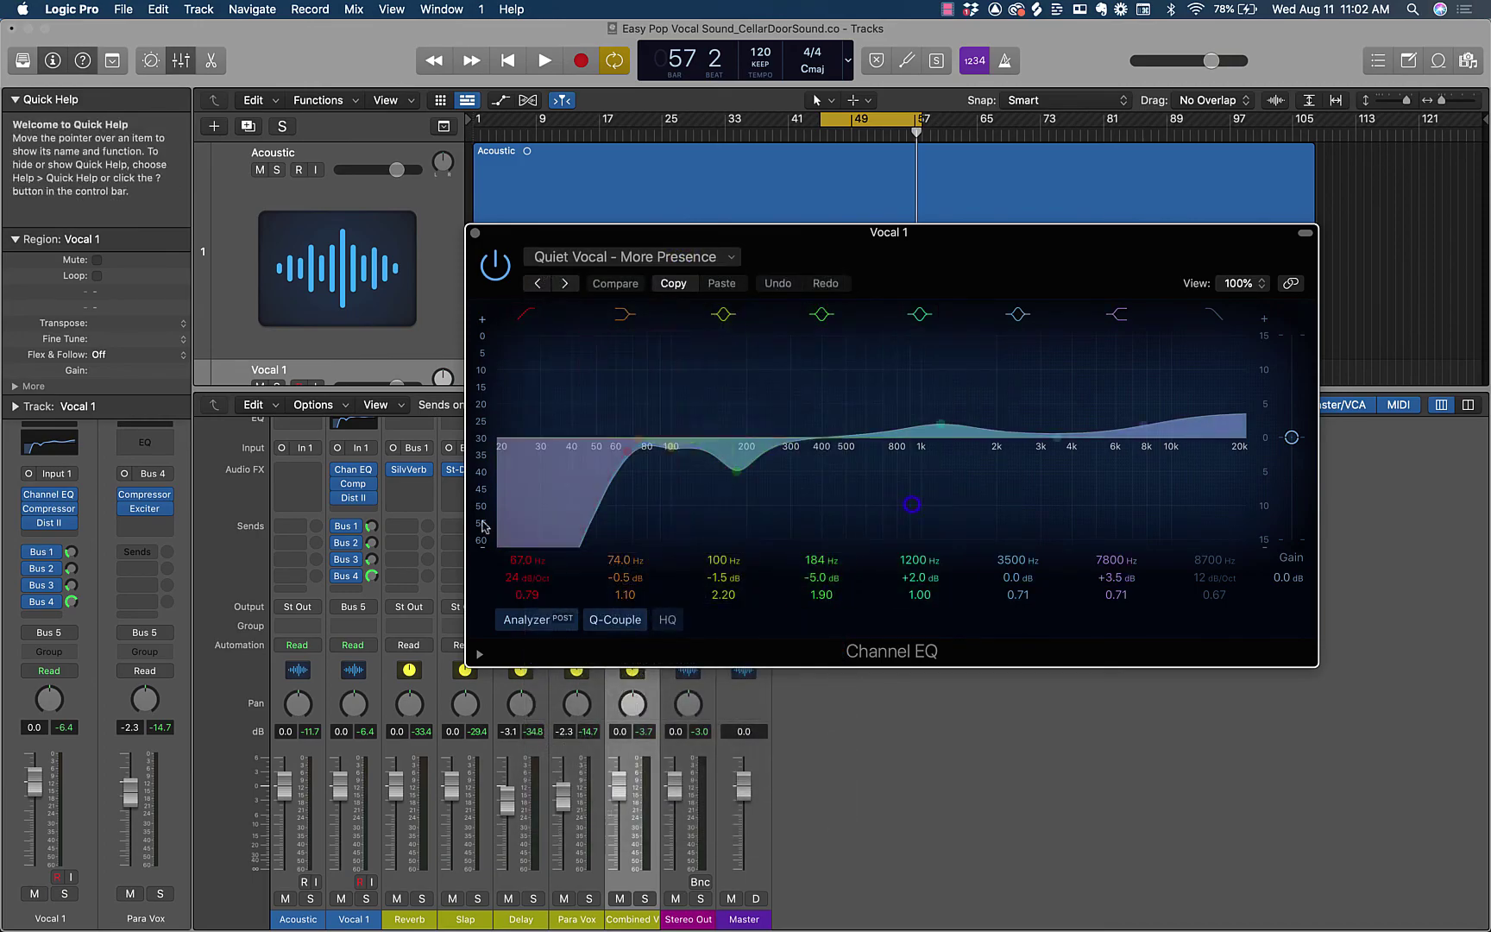
click(354, 485)
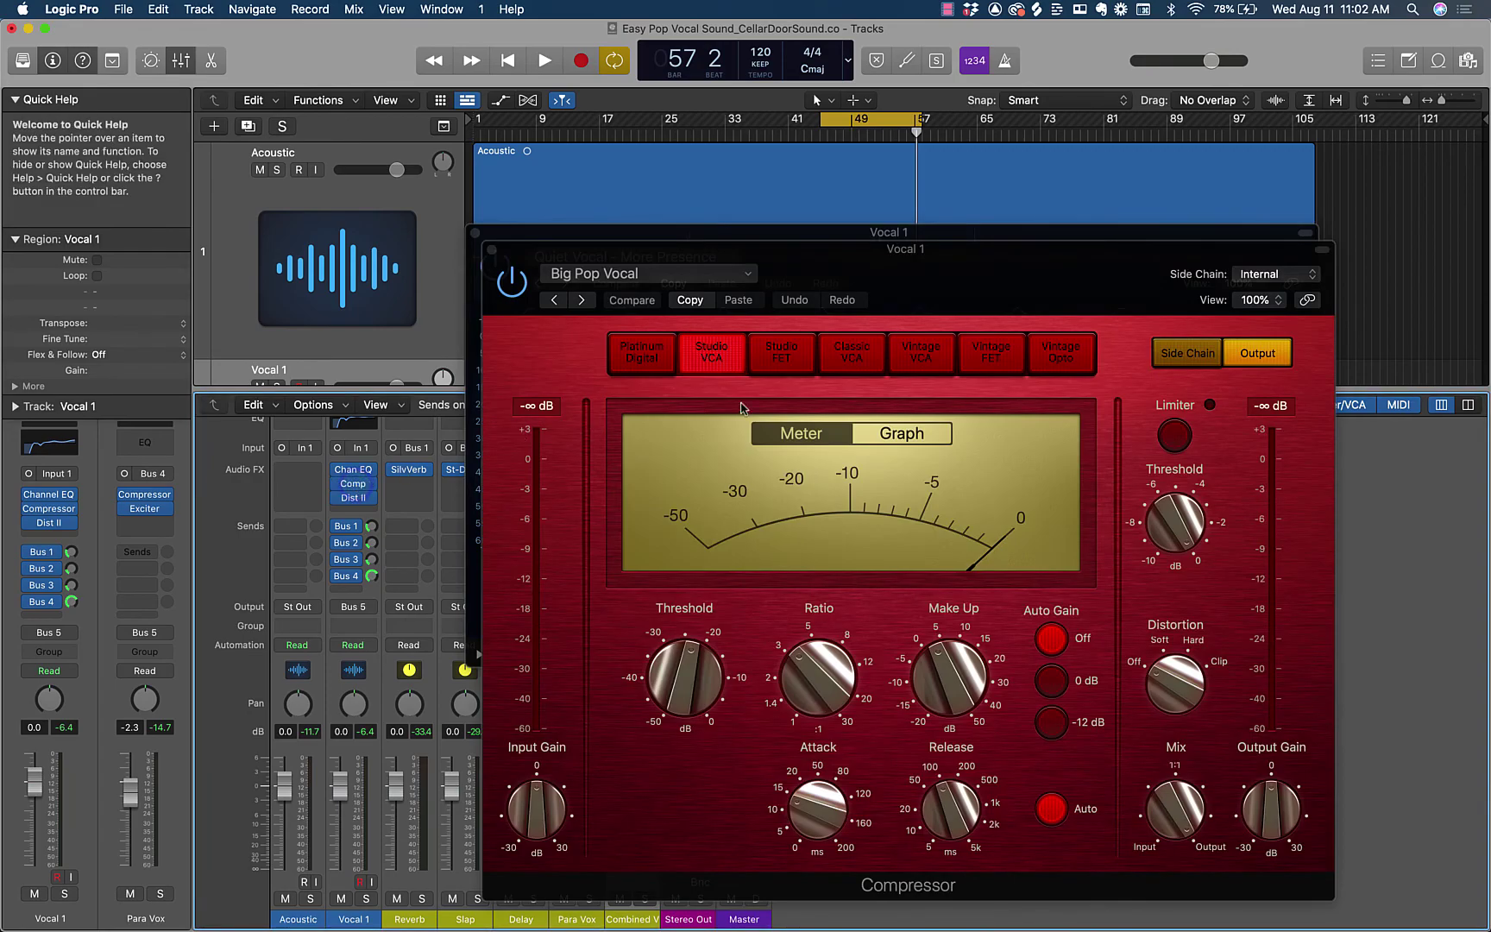
click(357, 498)
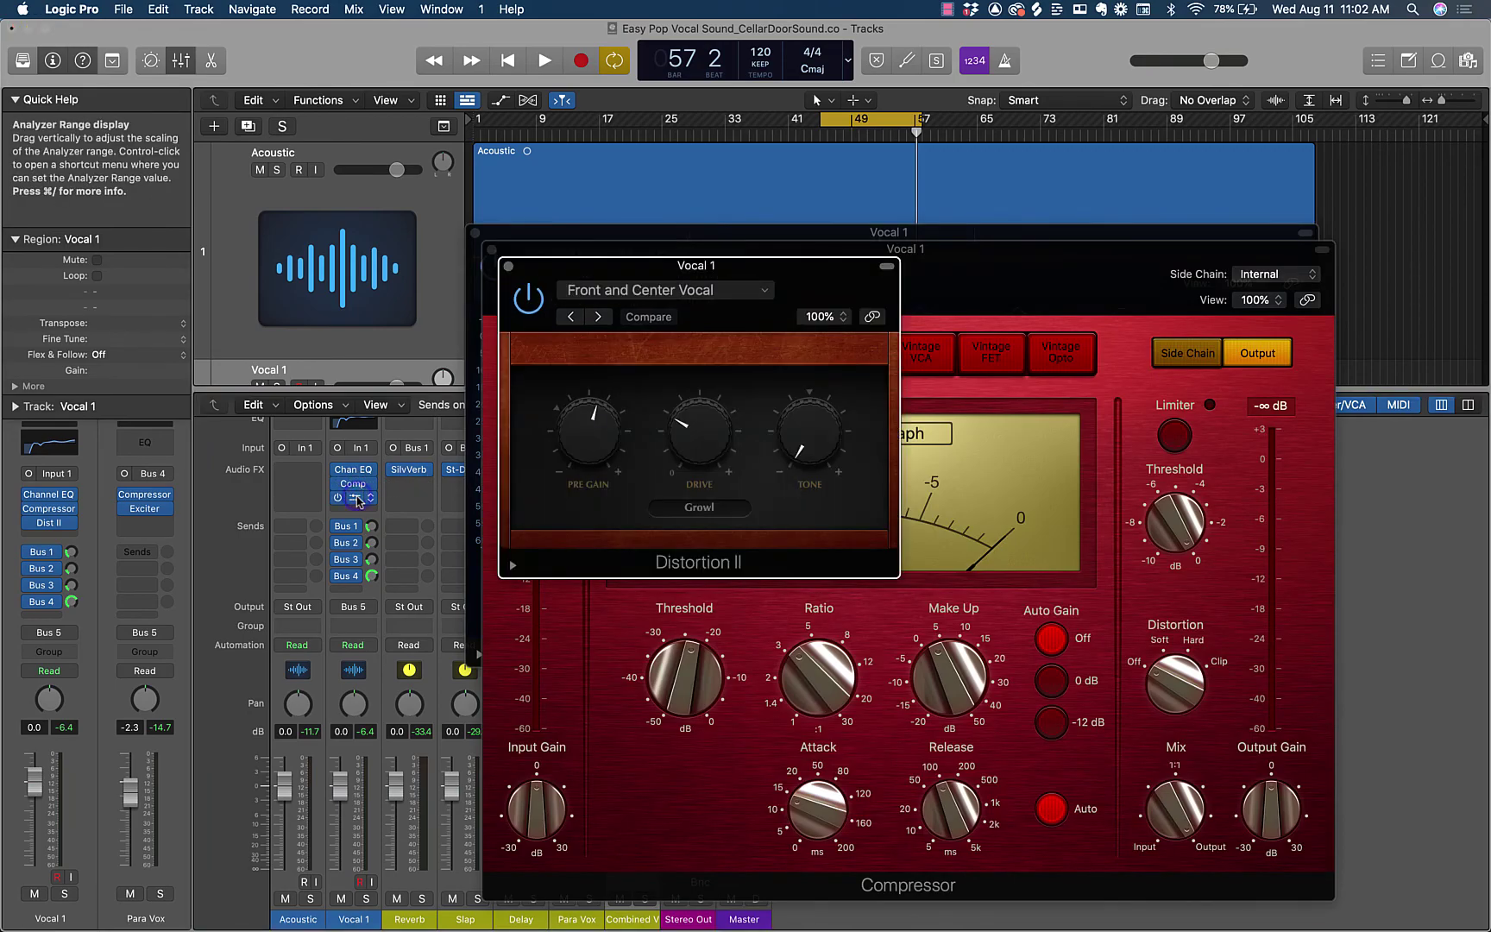
click(658, 291)
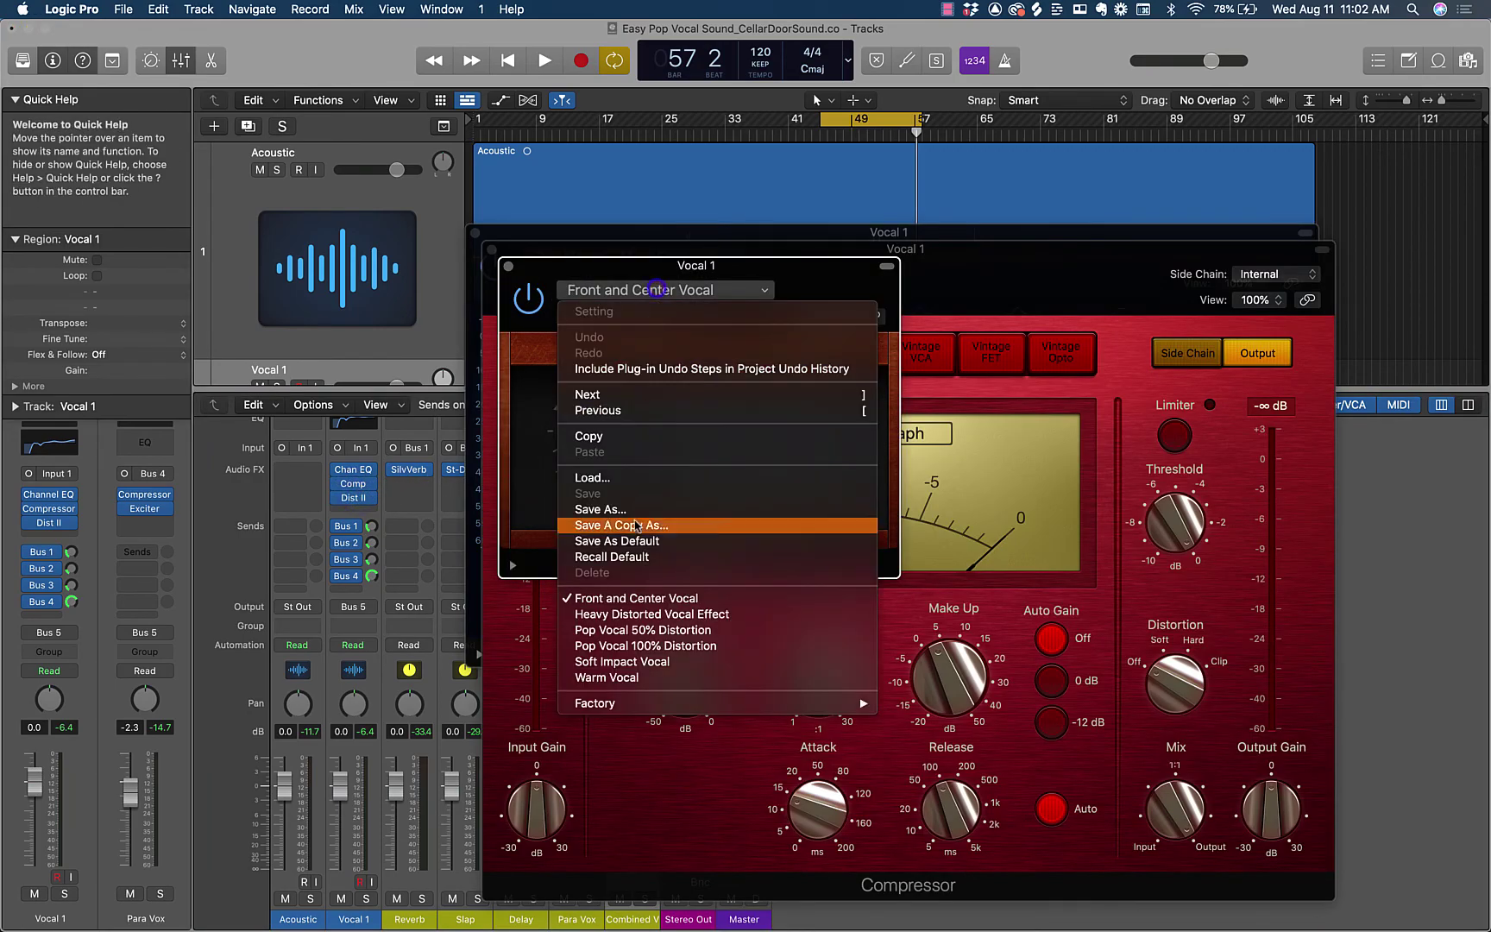
click(540, 261)
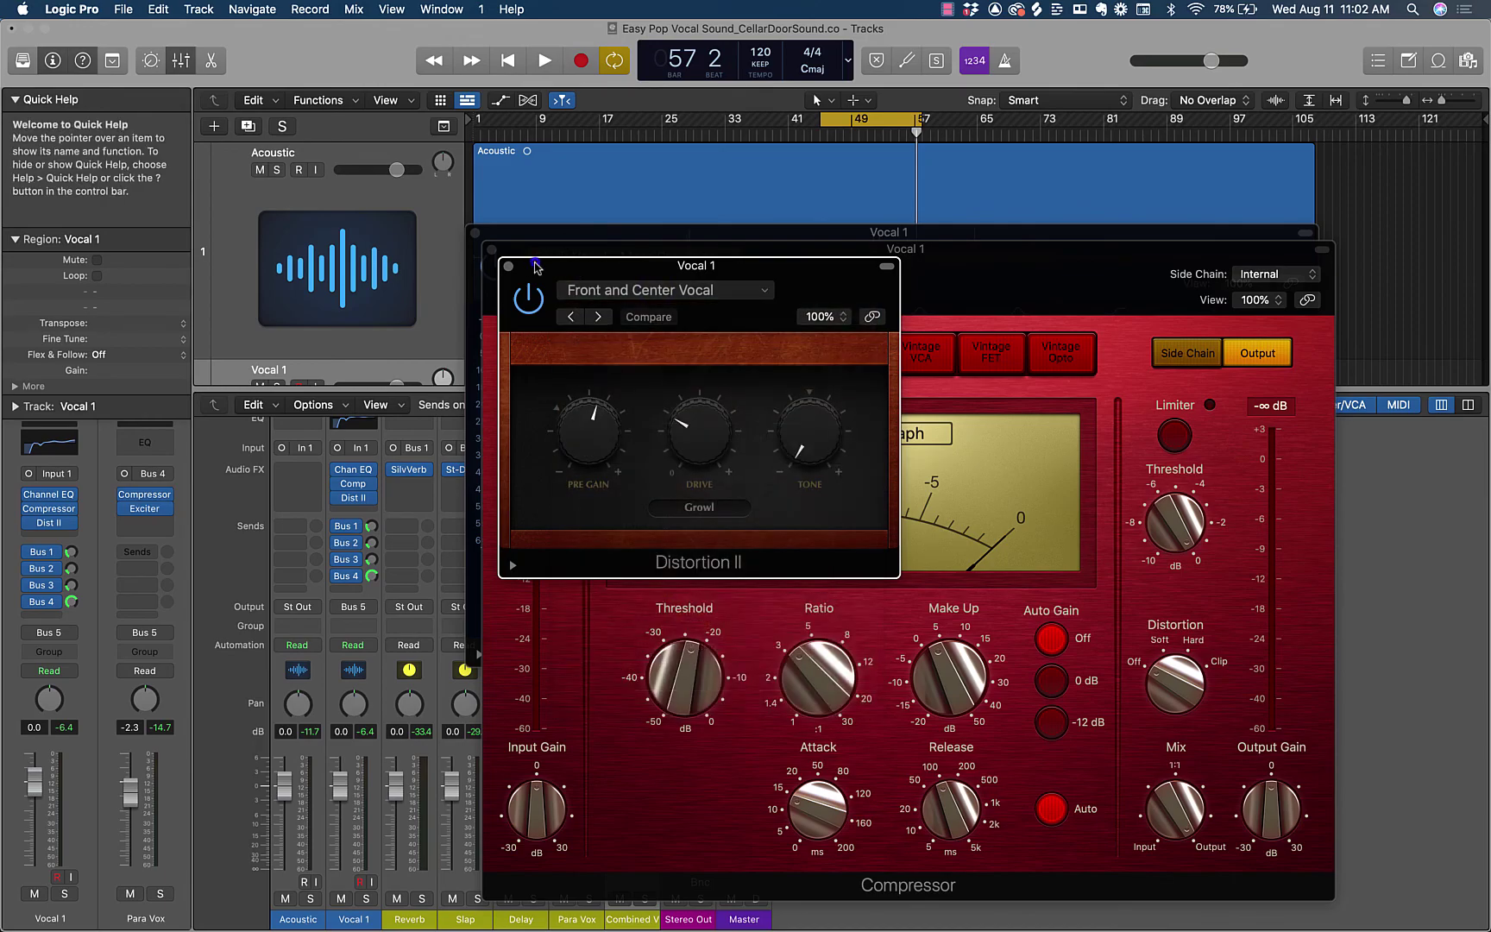
click(508, 266)
click(491, 249)
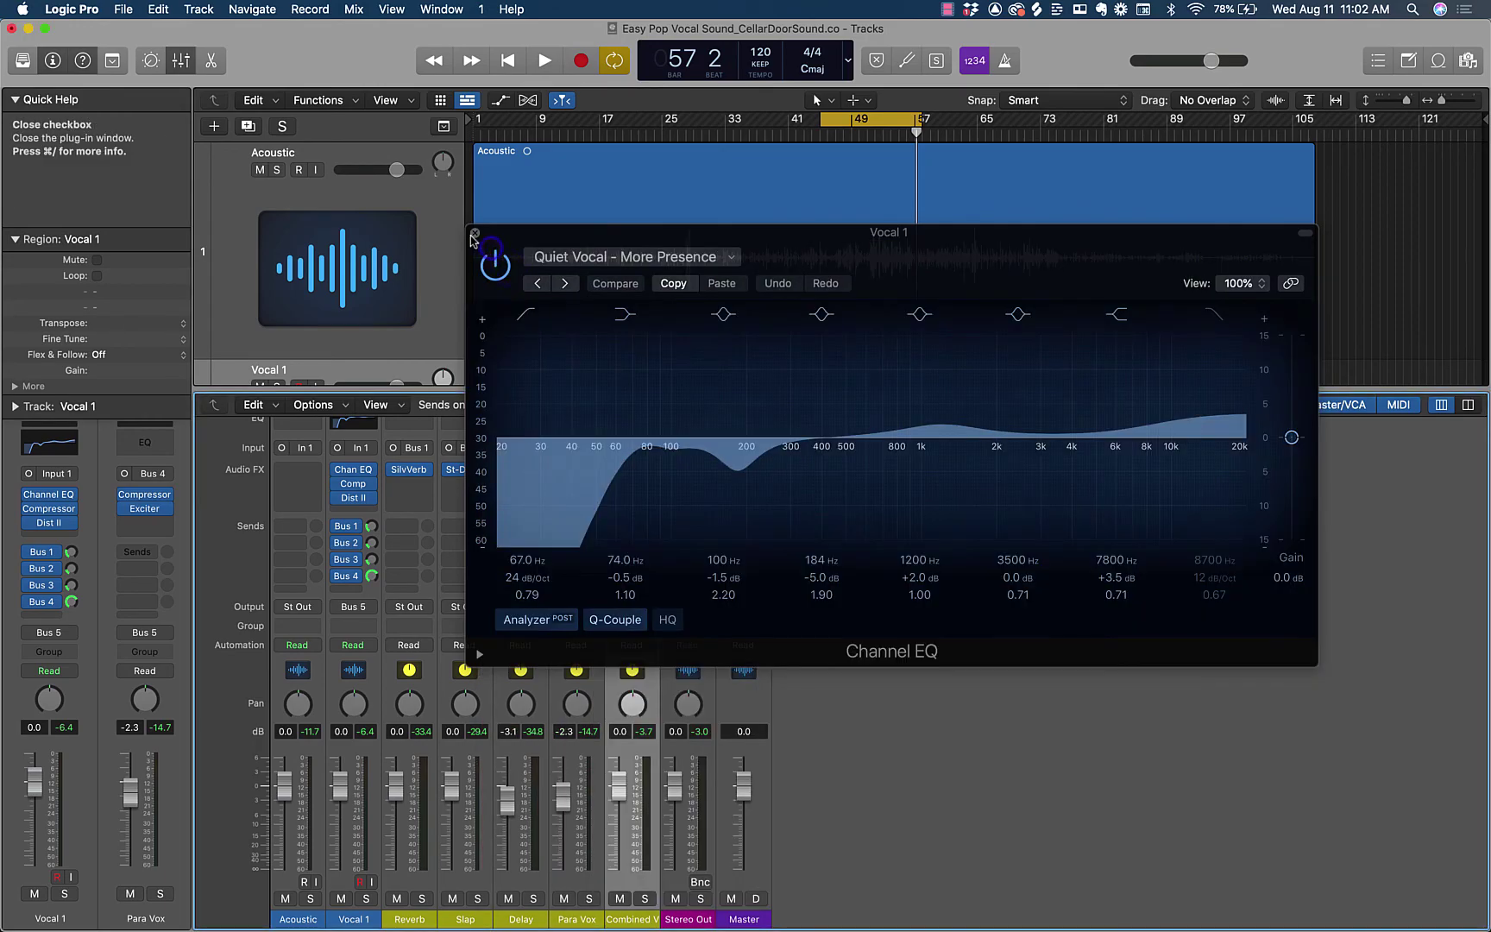
click(474, 233)
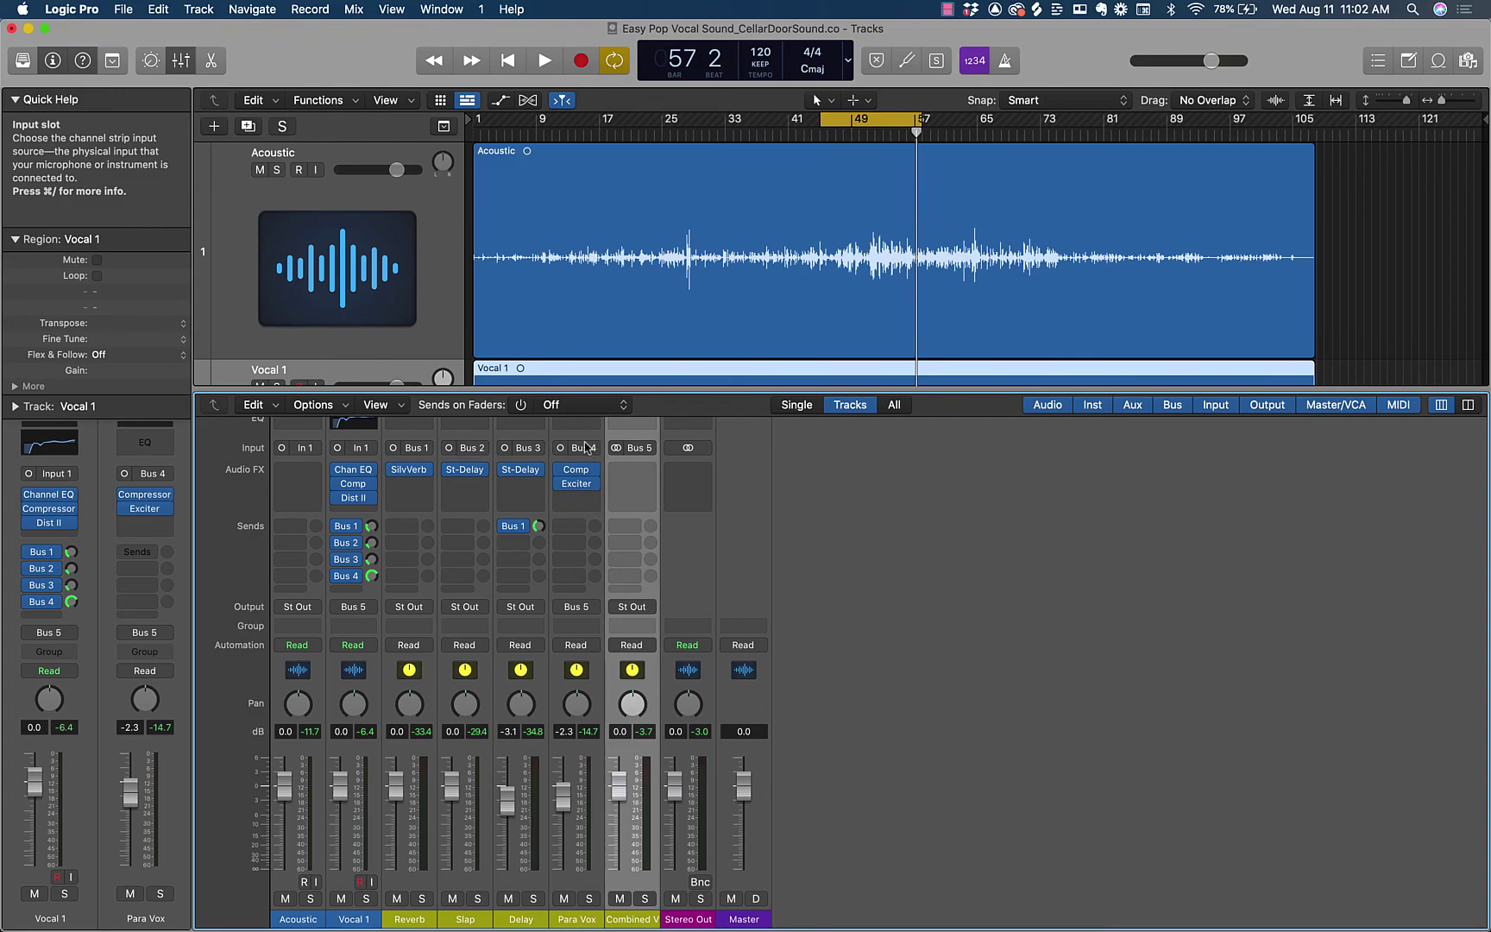